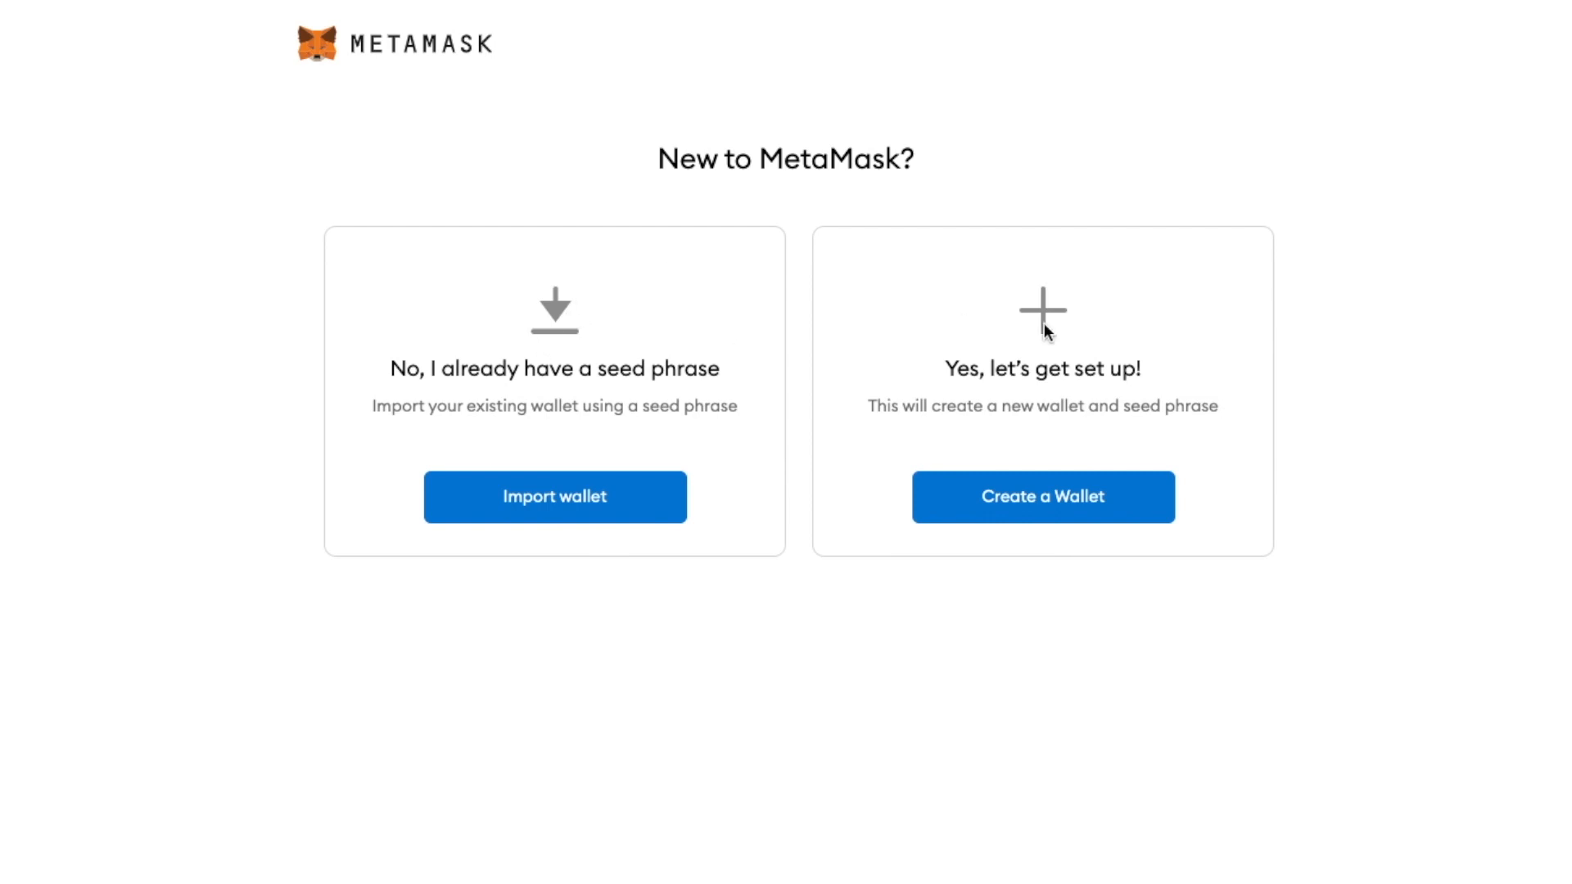
- Create a new MetaMask wallet with a confirmed password, usage-data agreement and accepted terms of use
left_click(1067, 514)
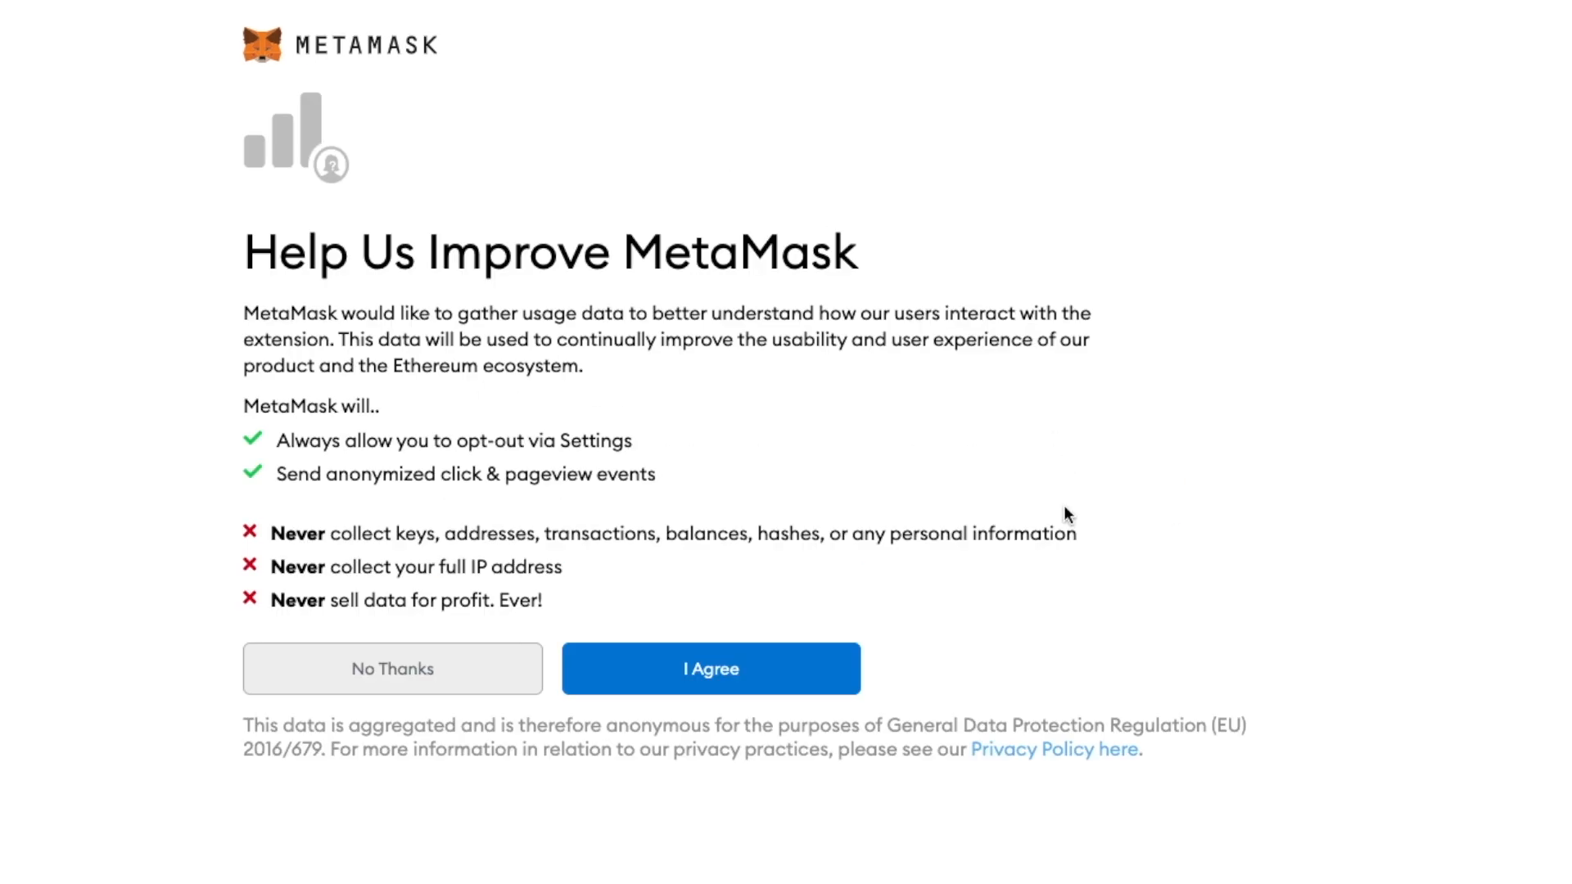
left_click(711, 673)
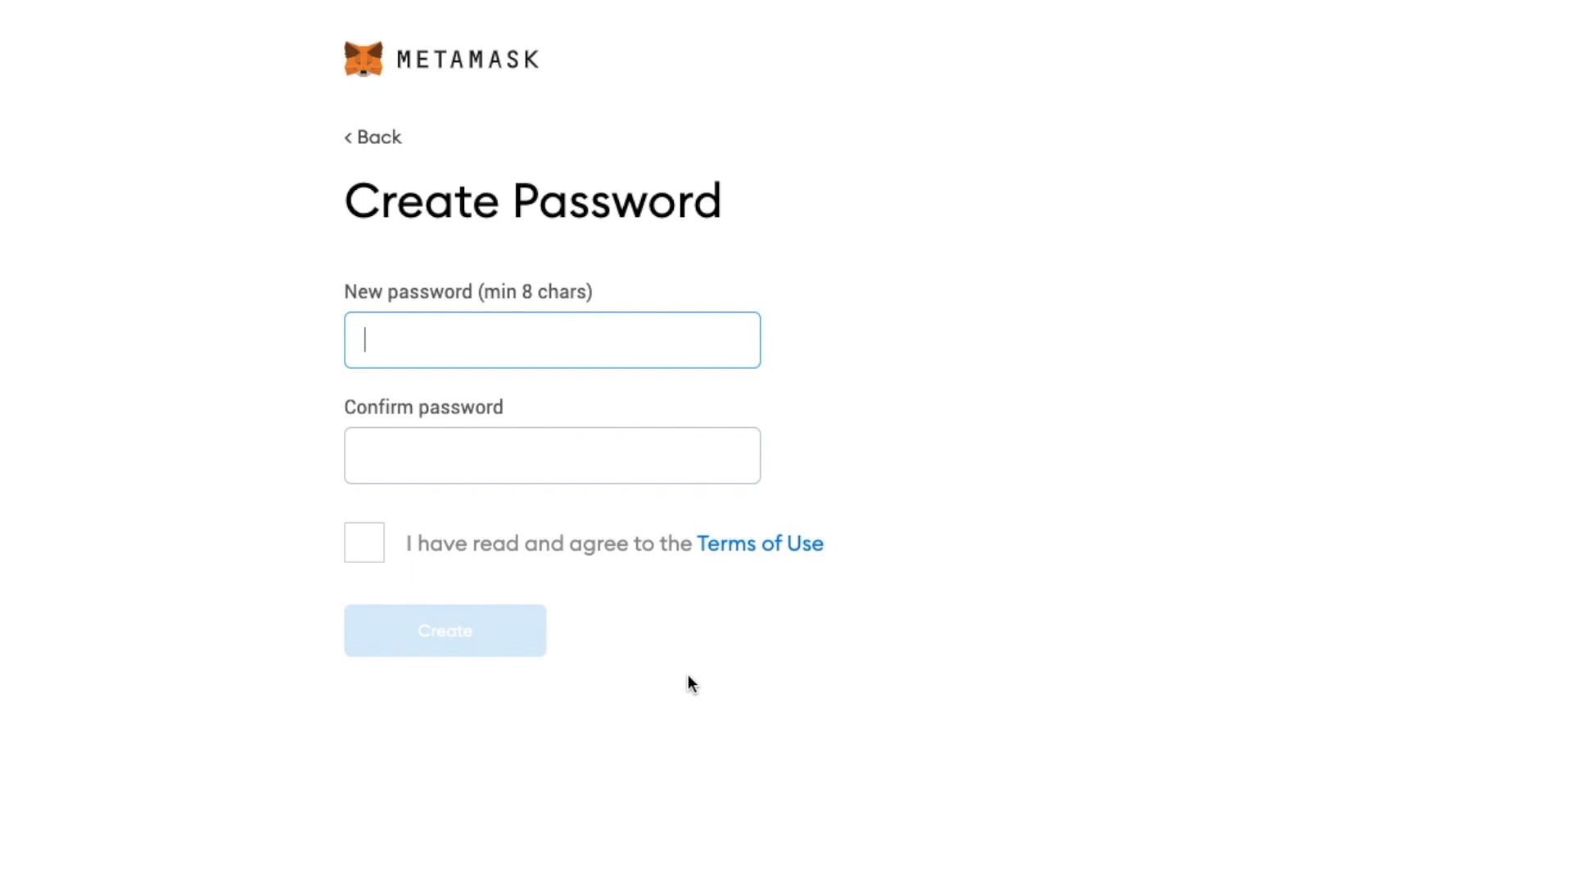
type("•••")
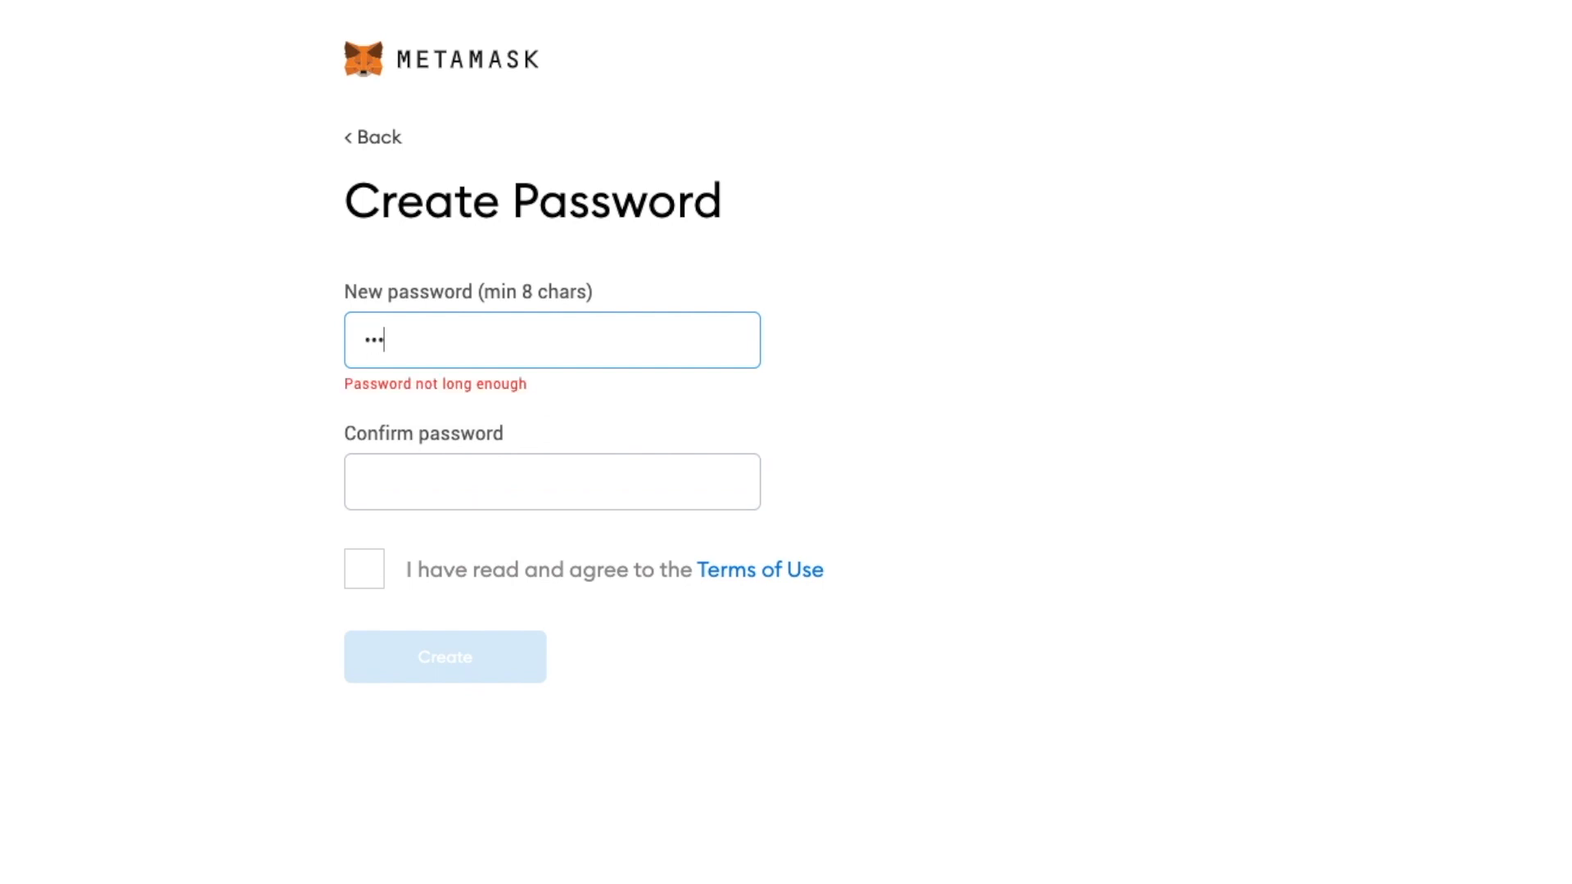
type("•••••")
key("Tab")
type("••••••")
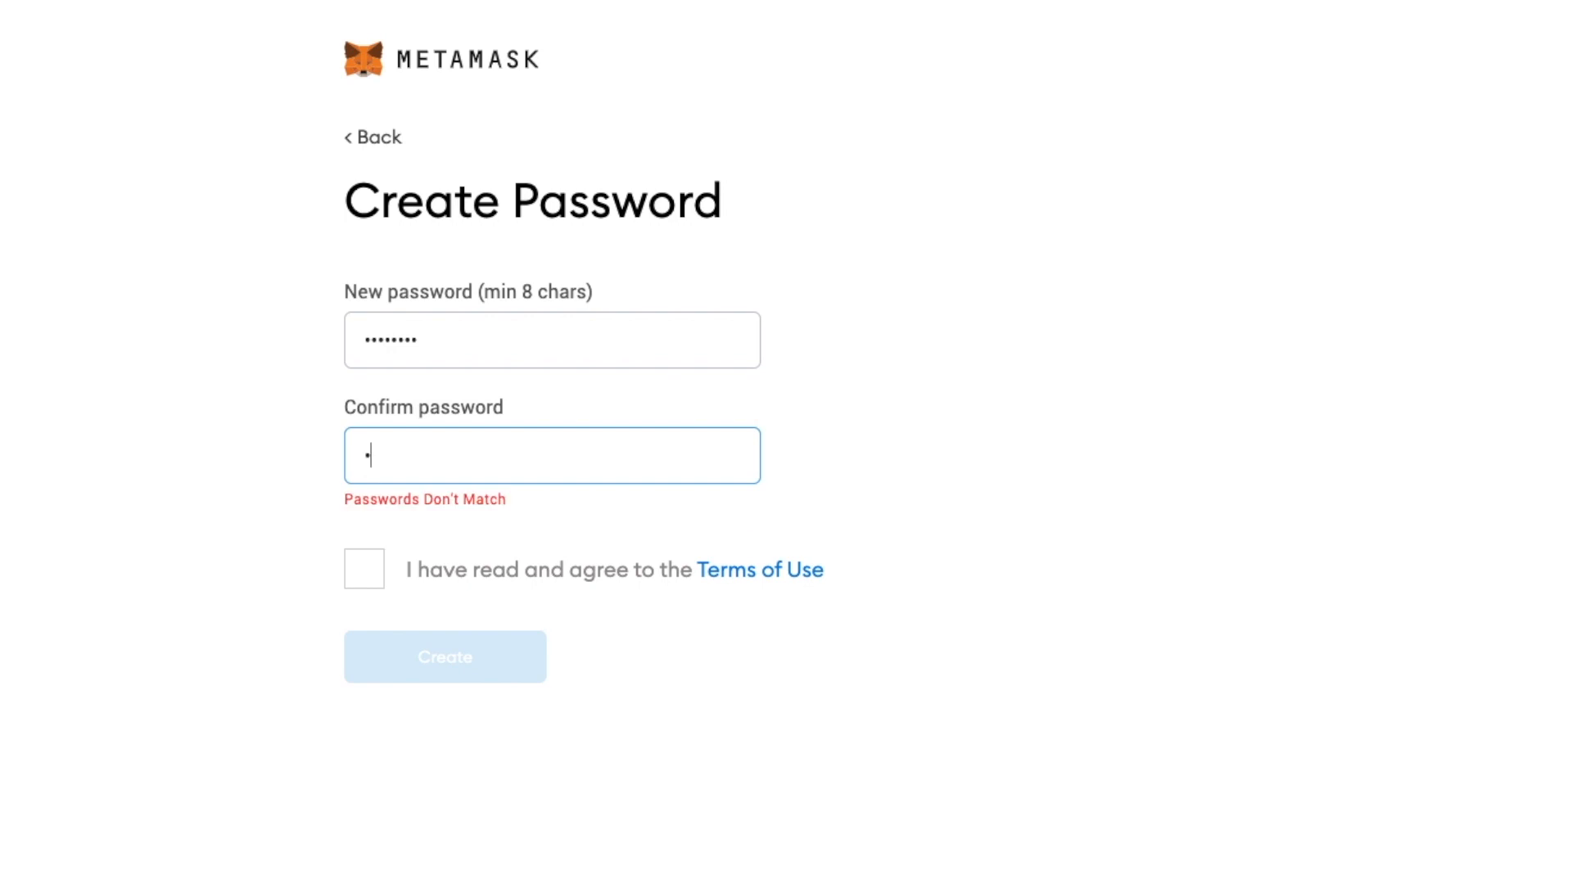
type("••")
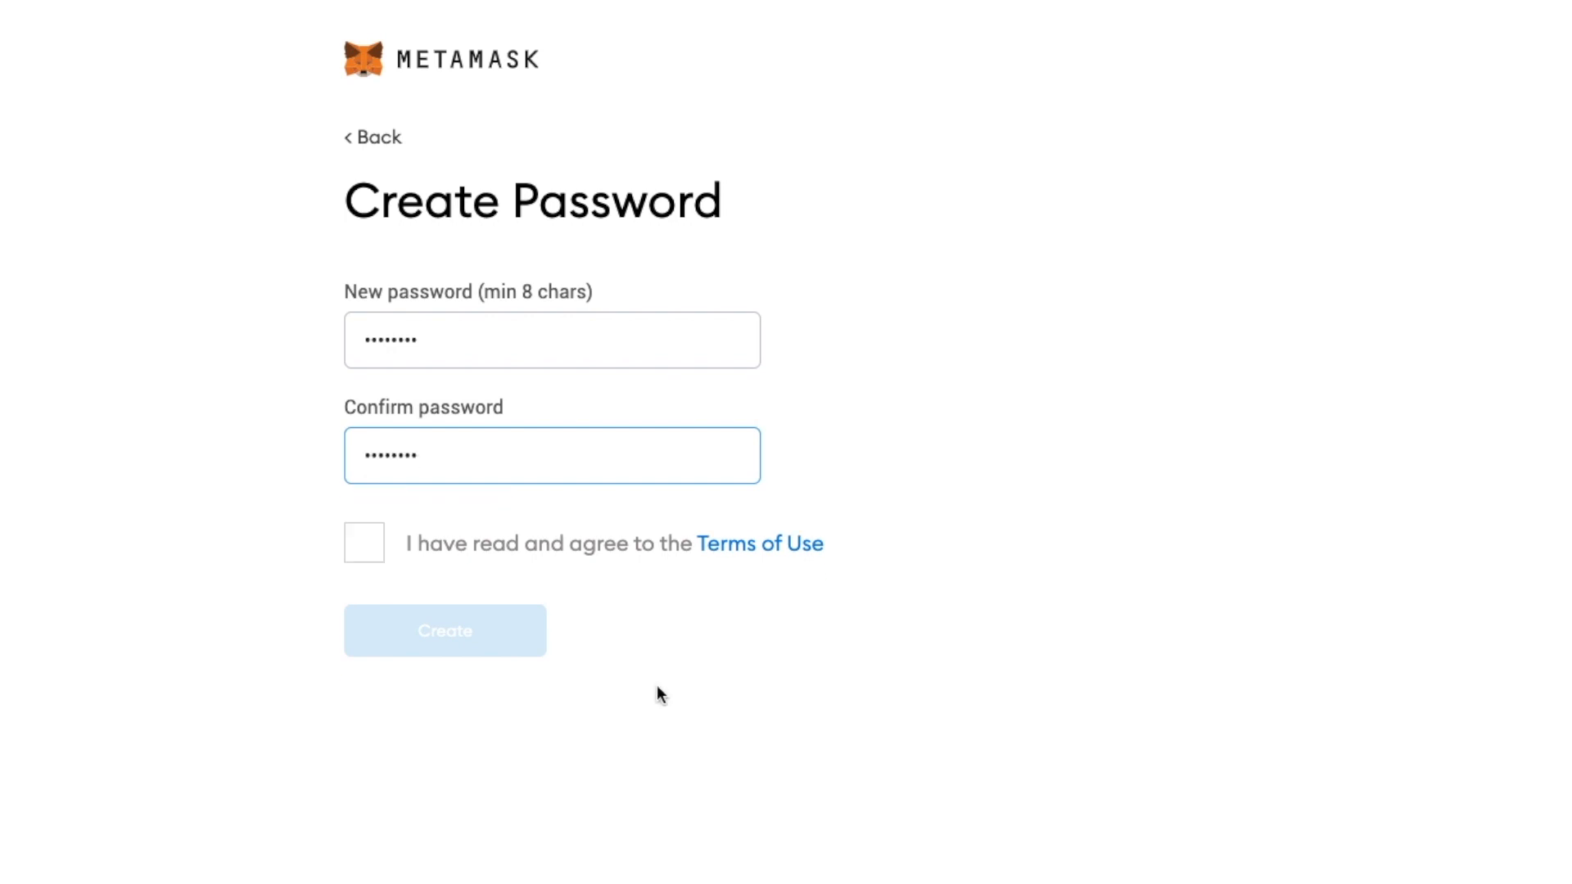
left_click(366, 542)
left_click(459, 628)
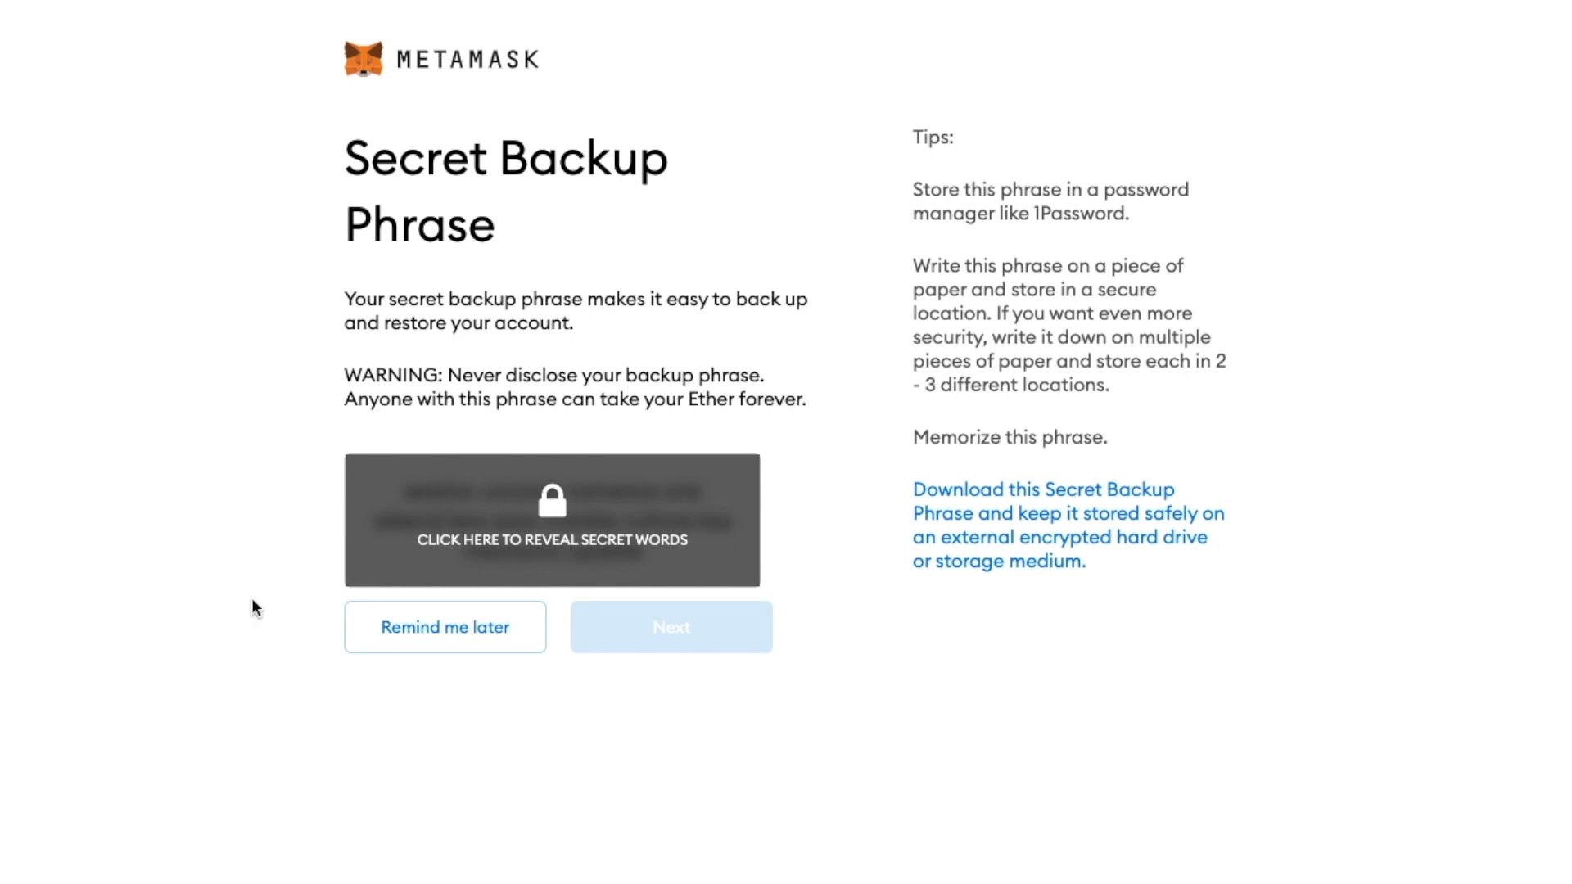
- Reveal the backup phrase, defer backing it up, dismiss What's new, and show the network list
left_click(714, 565)
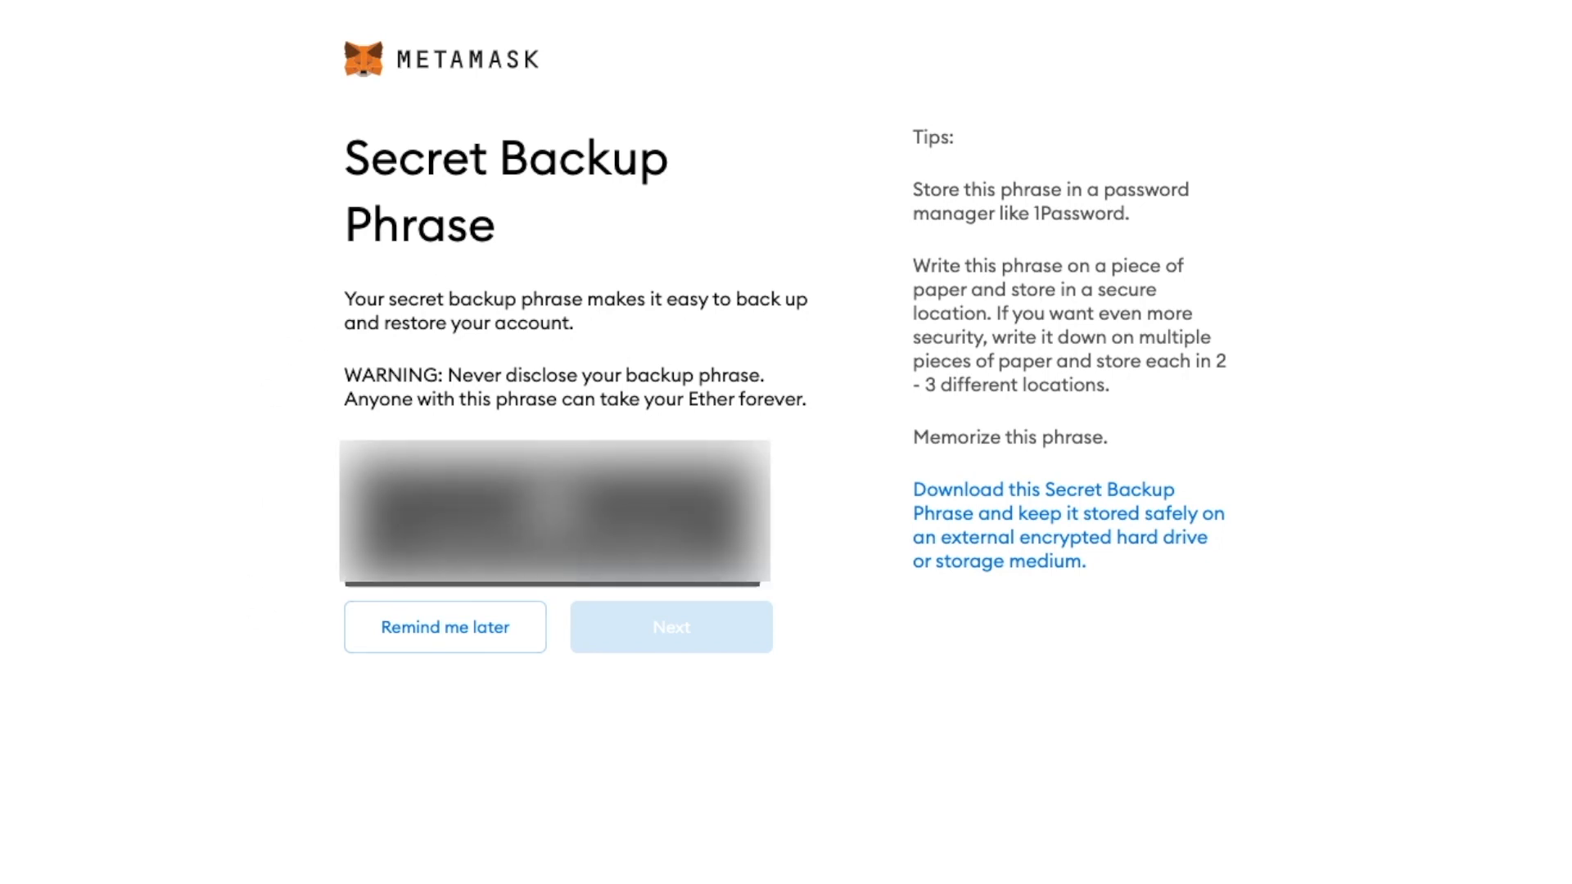
left_click(715, 631)
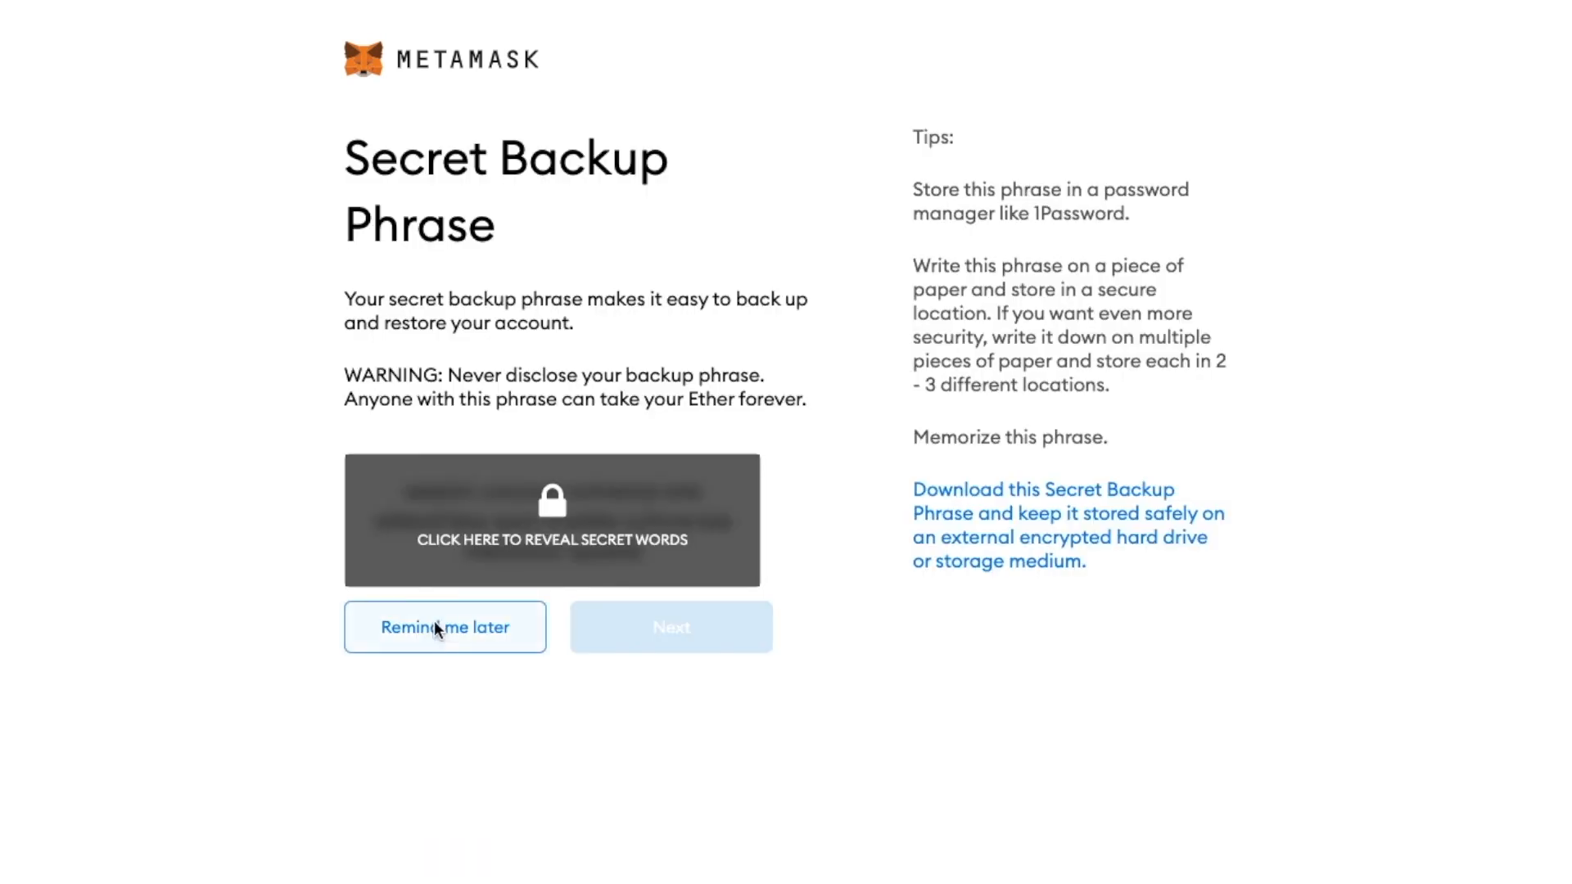
left_click(433, 625)
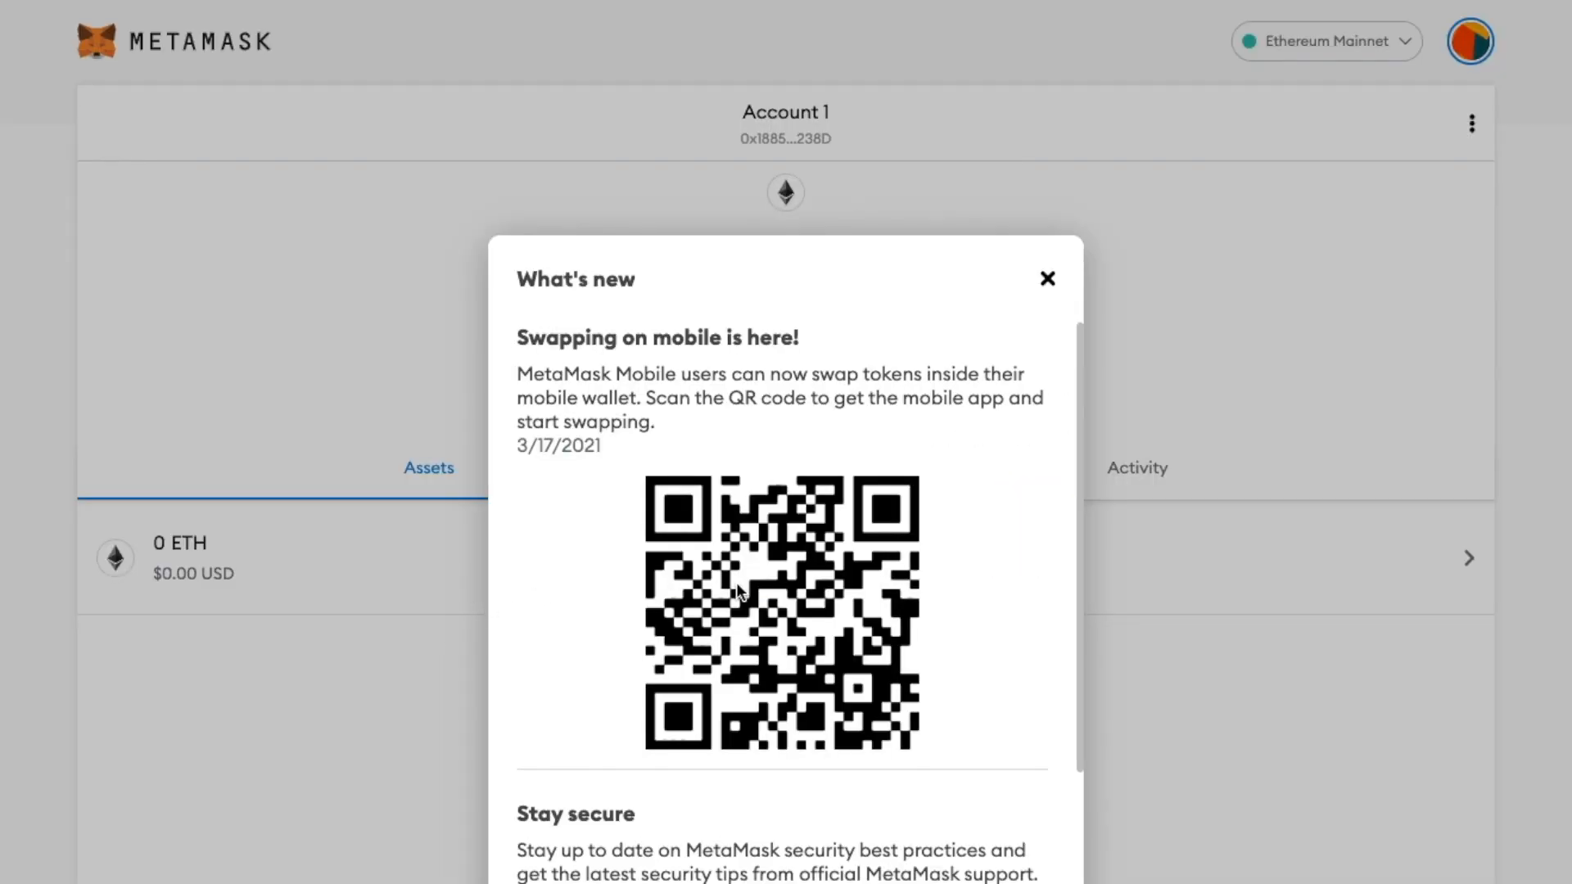
left_click(1048, 281)
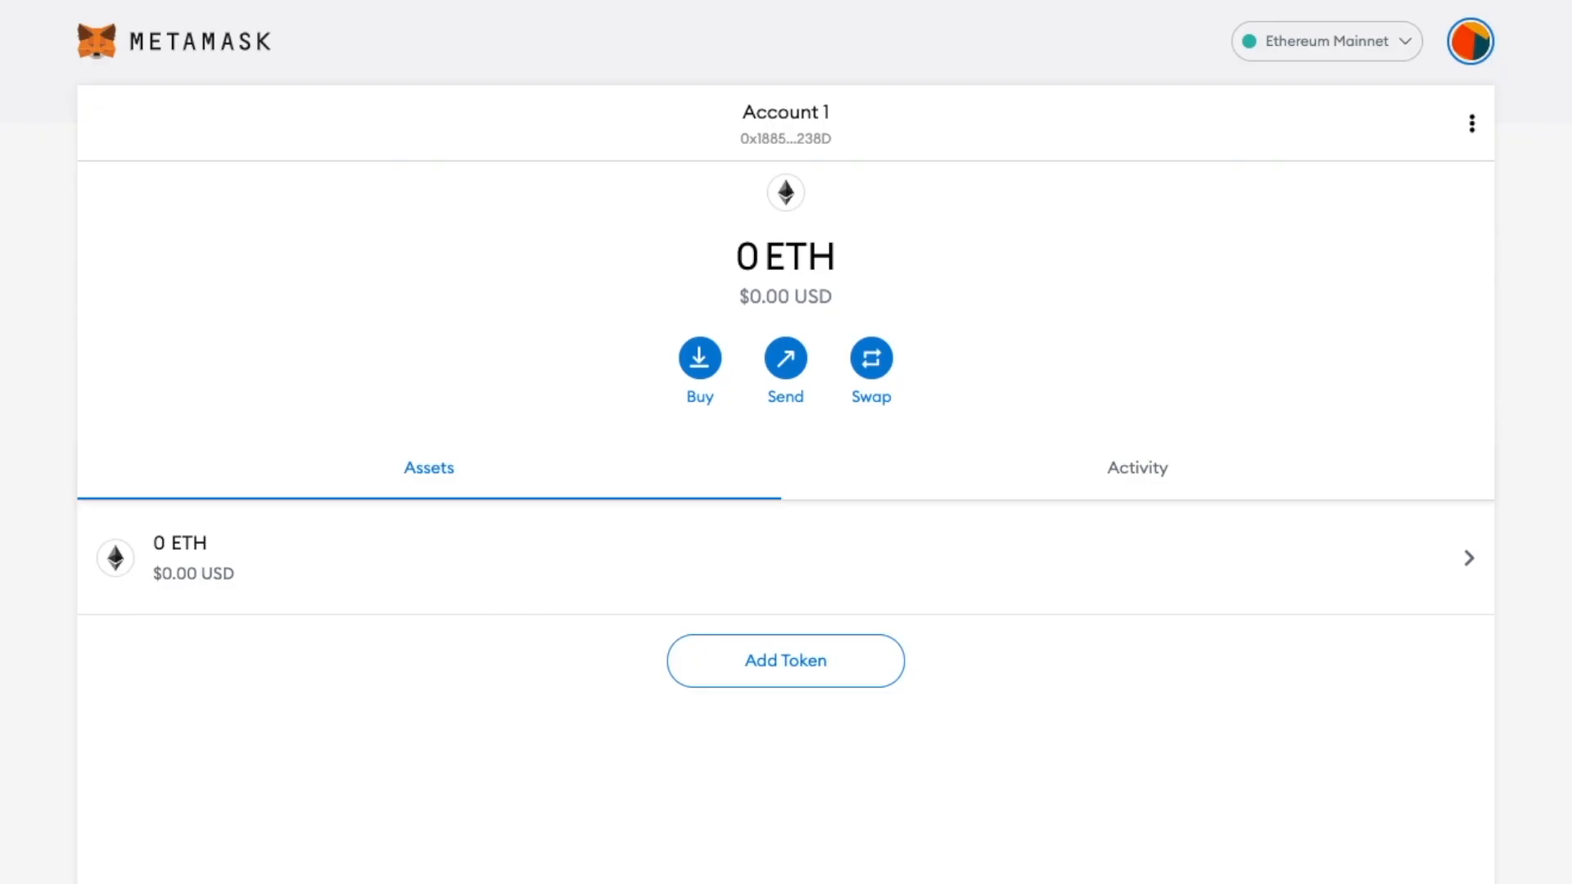
left_click(1392, 44)
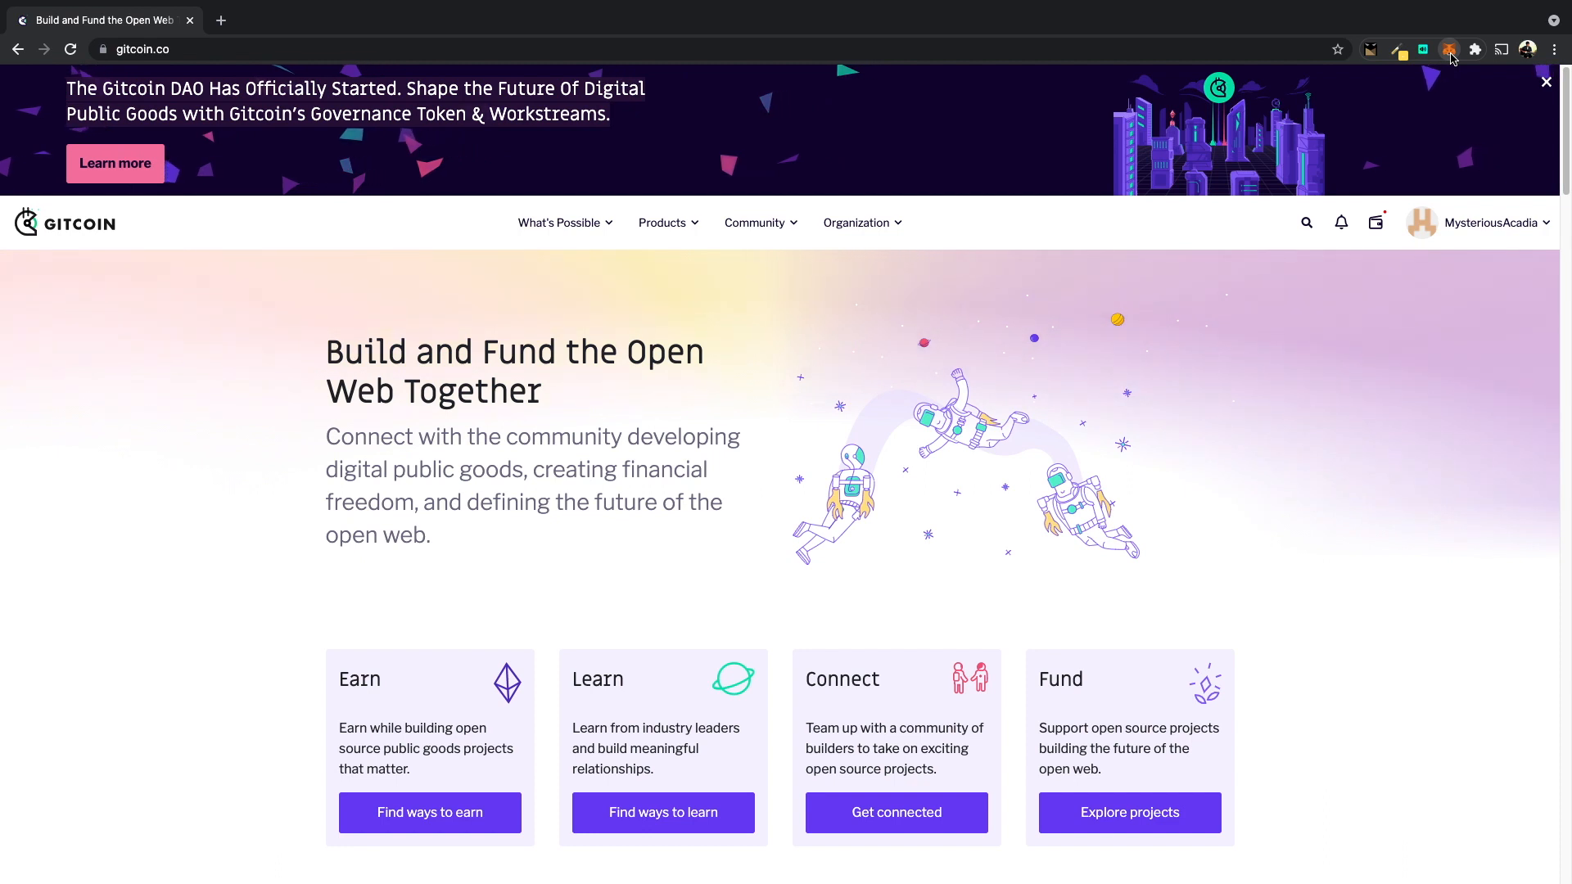
- Unlock MetaMask over the Gitcoin page with the wallet password and copy the Account 1 address
left_click(1449, 51)
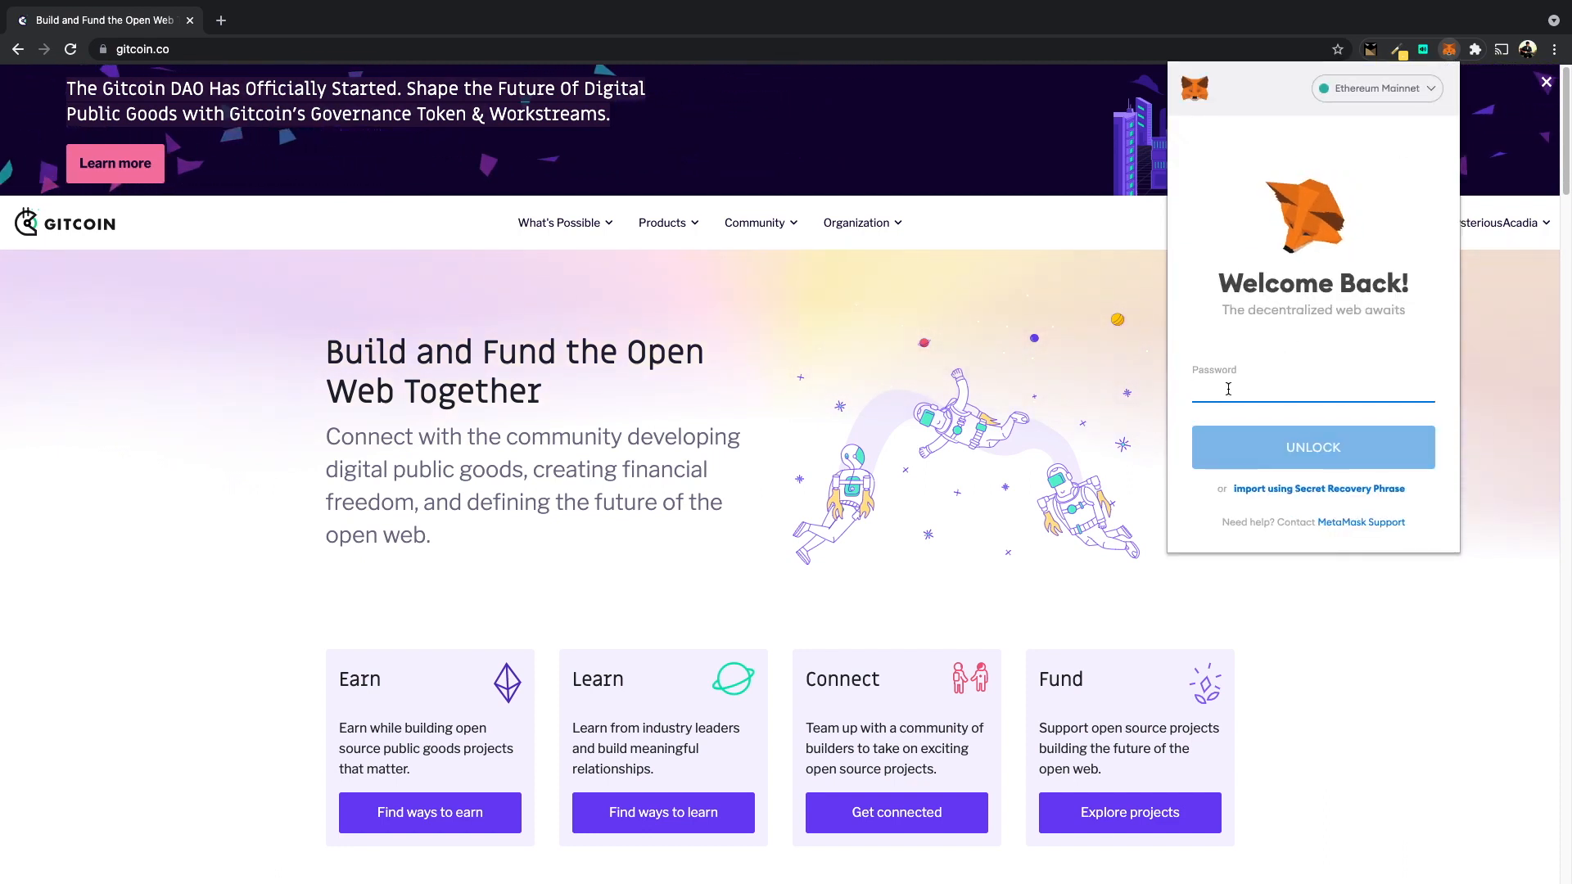
key("ctrl+v")
left_click(1305, 447)
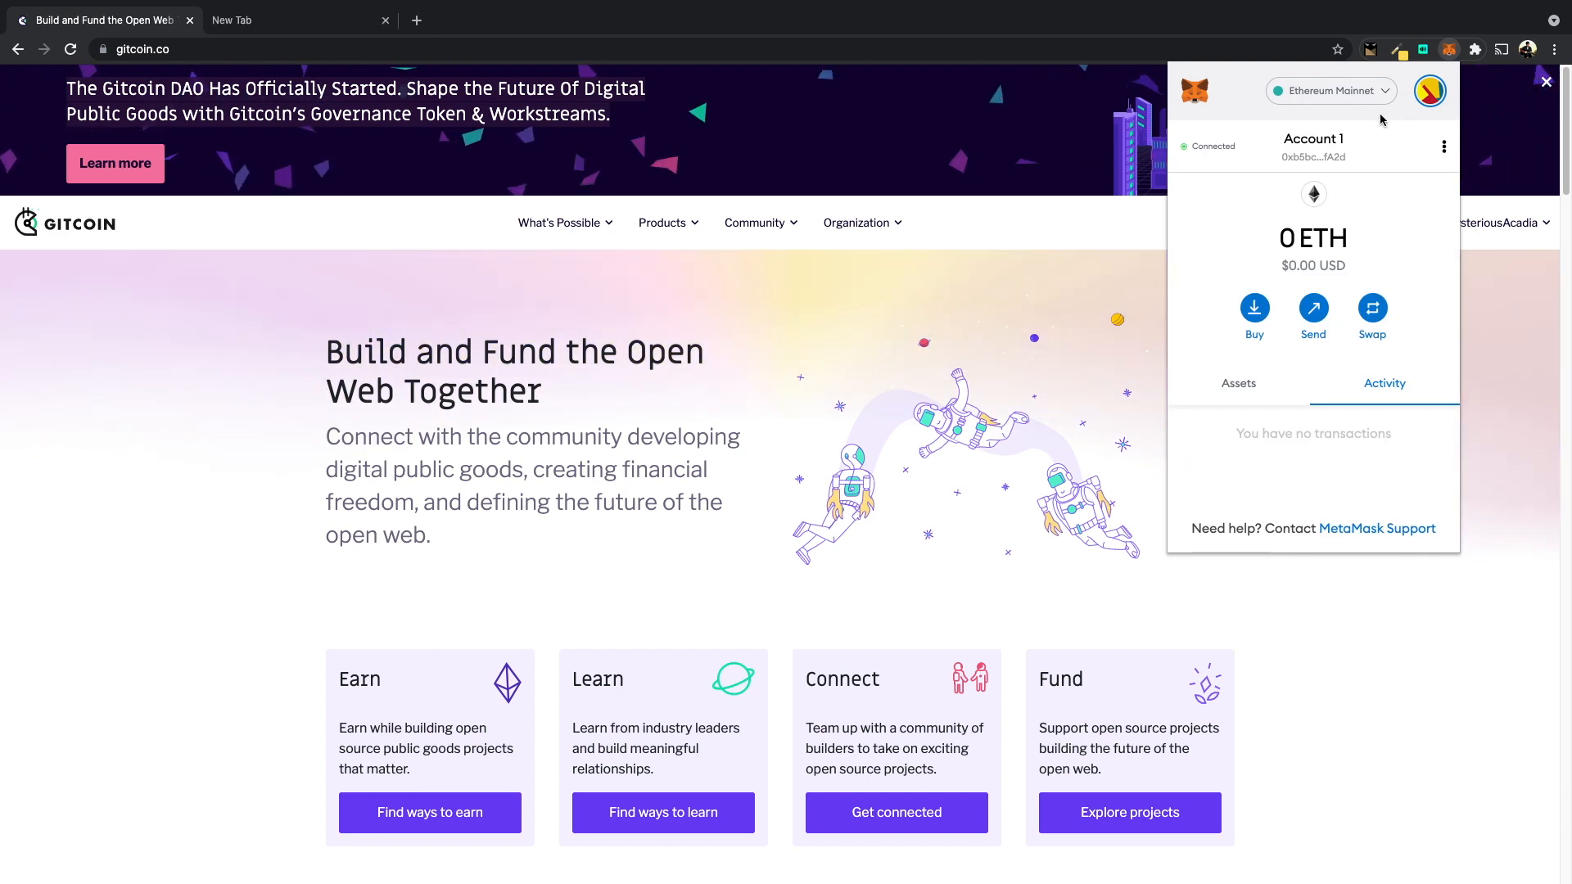
left_click(1309, 154)
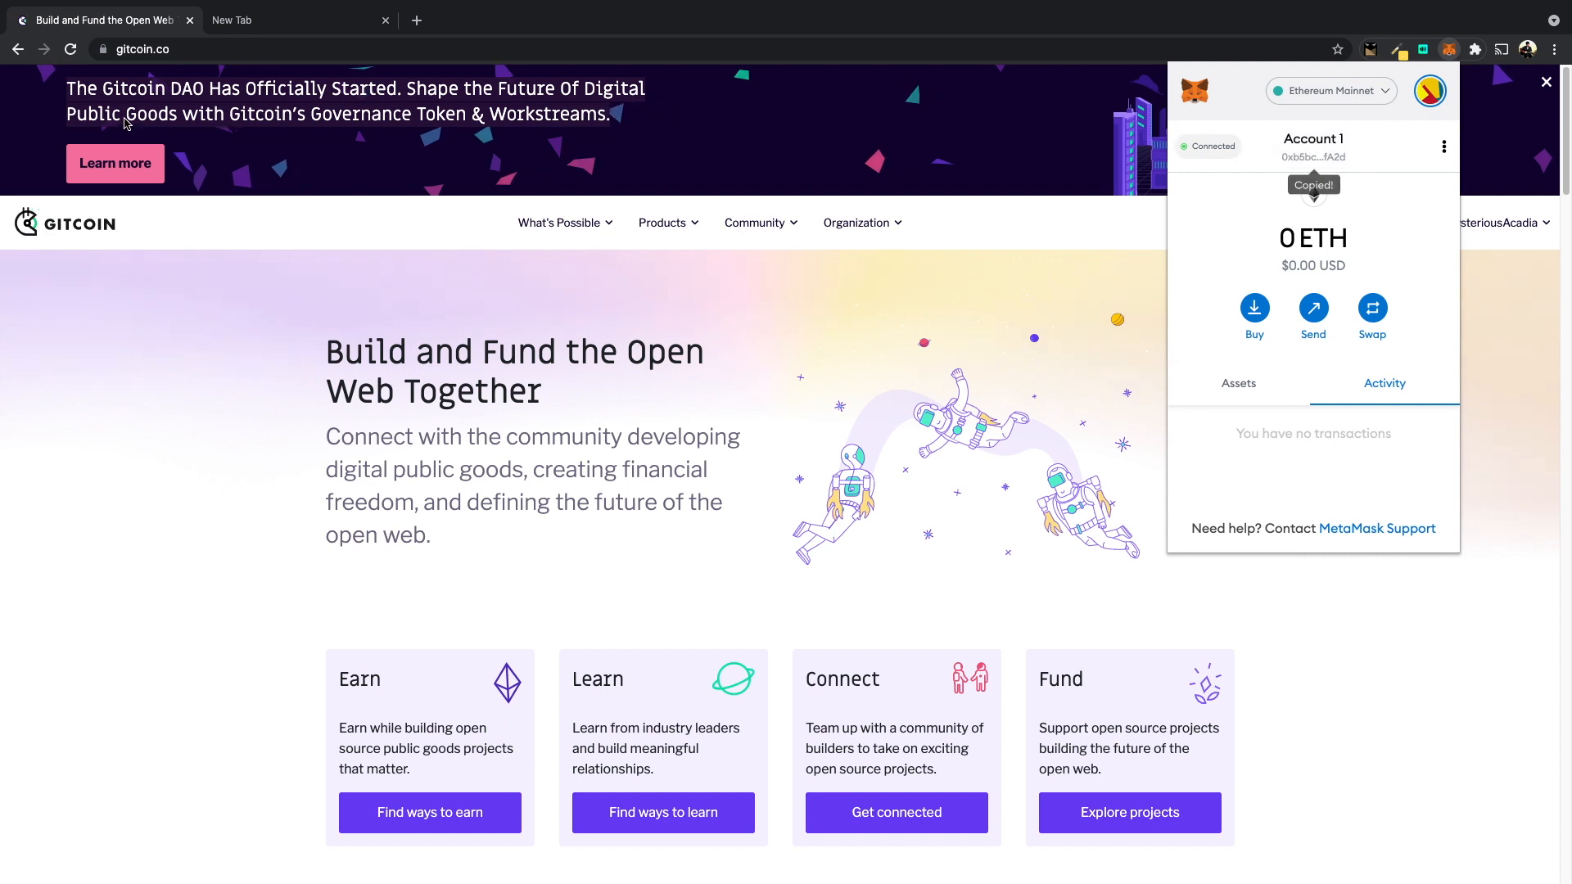
- Paste the copied wallet address into the new tab's address bar and select it
left_click(232, 20)
left_click(227, 41)
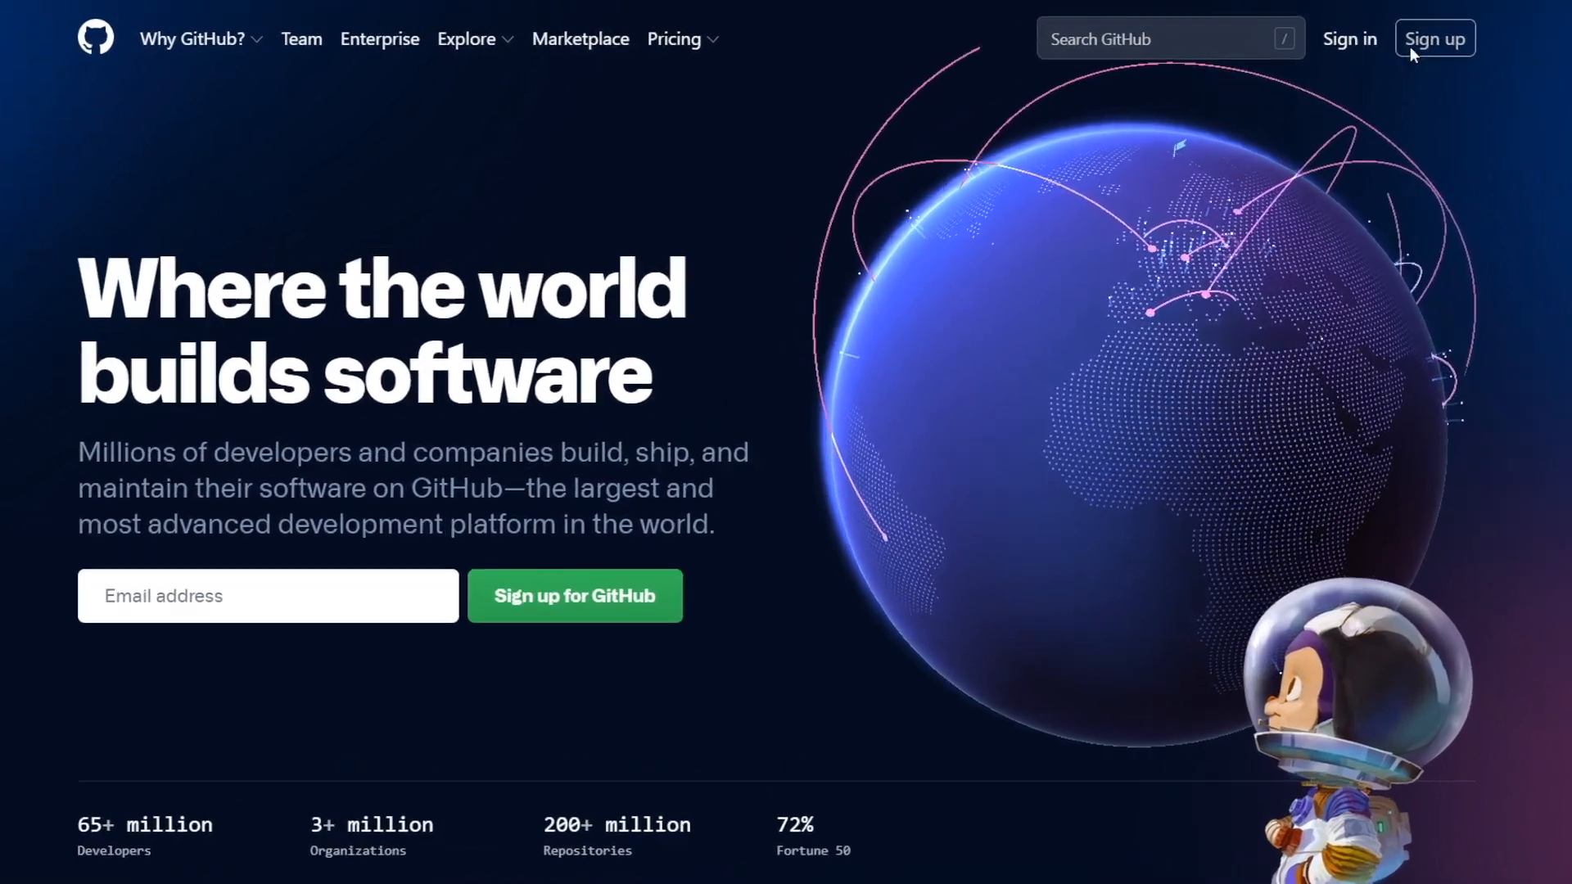
- Enter the e-mail, password and space-free username for the GitHub sign-up and decline product updates
left_click(1362, 48)
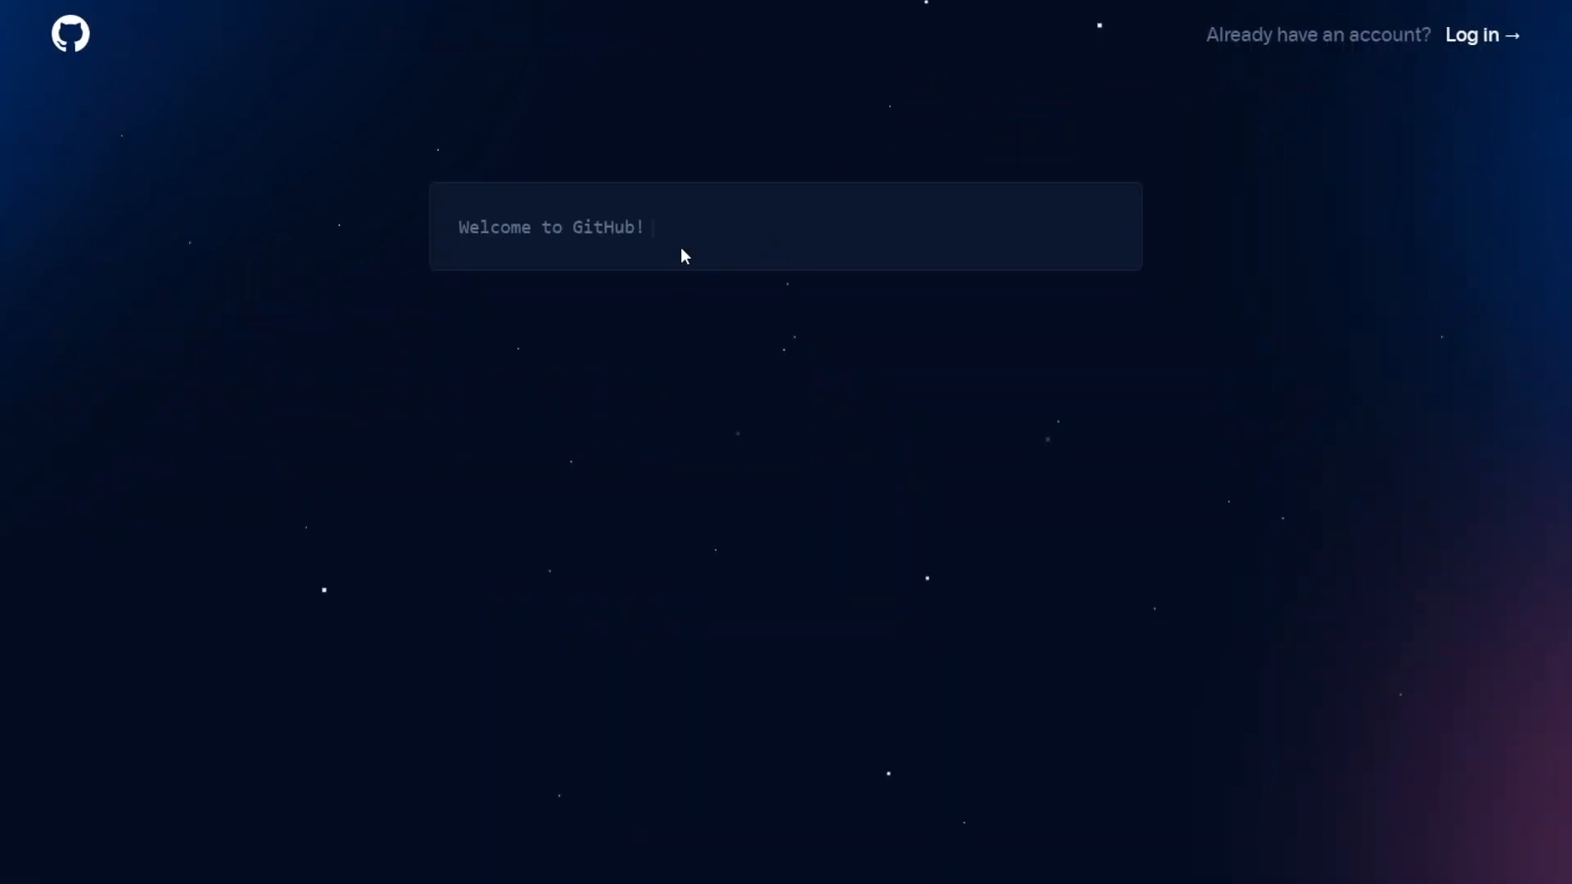
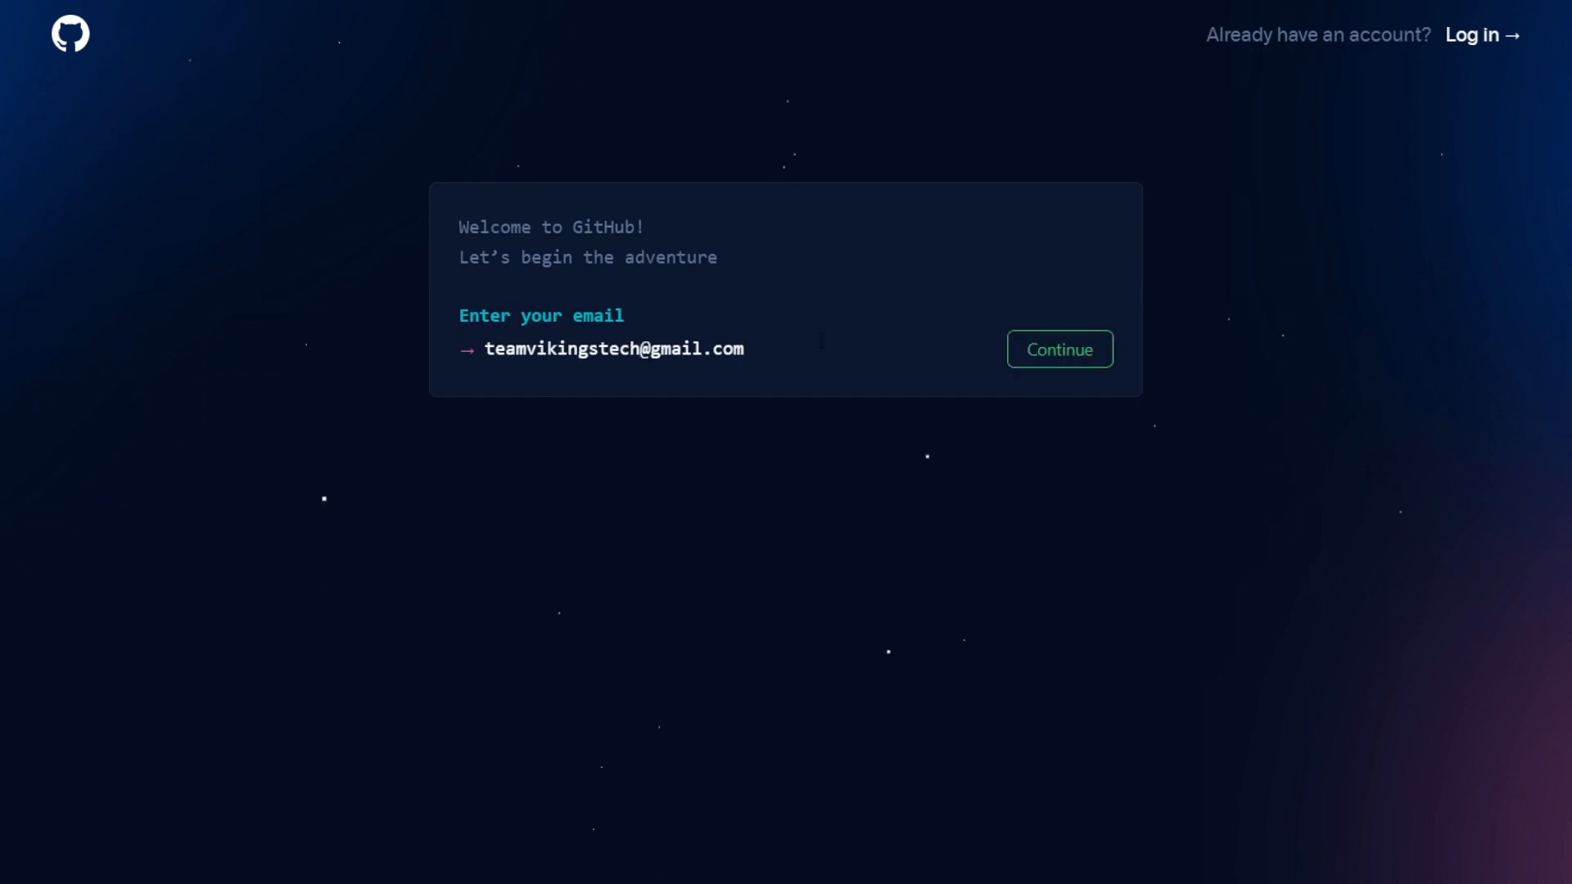
left_click(1079, 352)
type("*************")
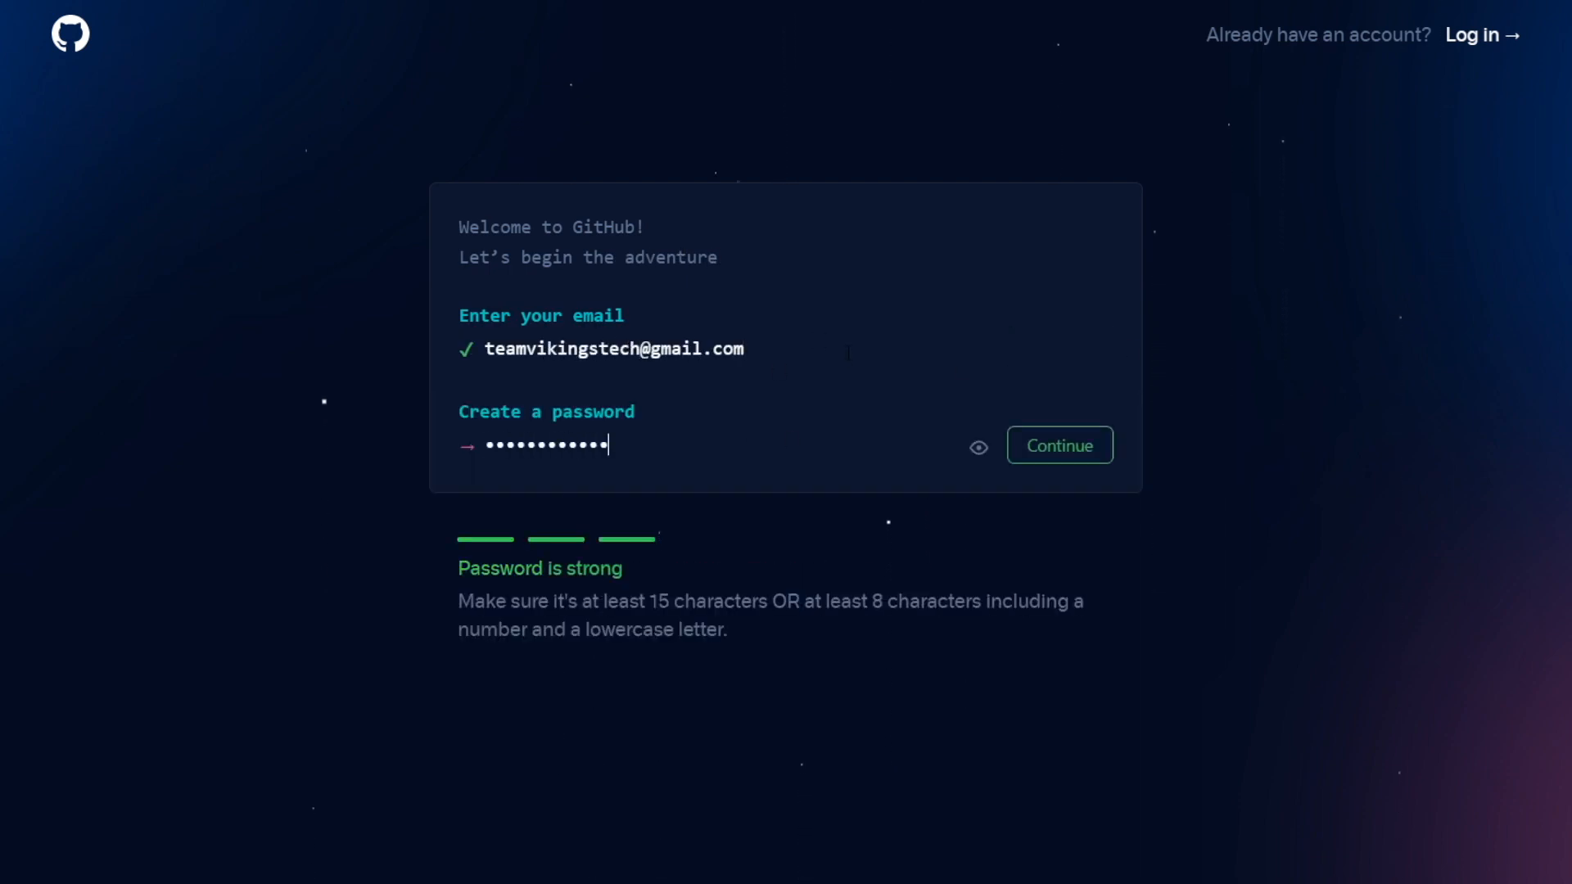
left_click(1073, 452)
type("Vikings Tech")
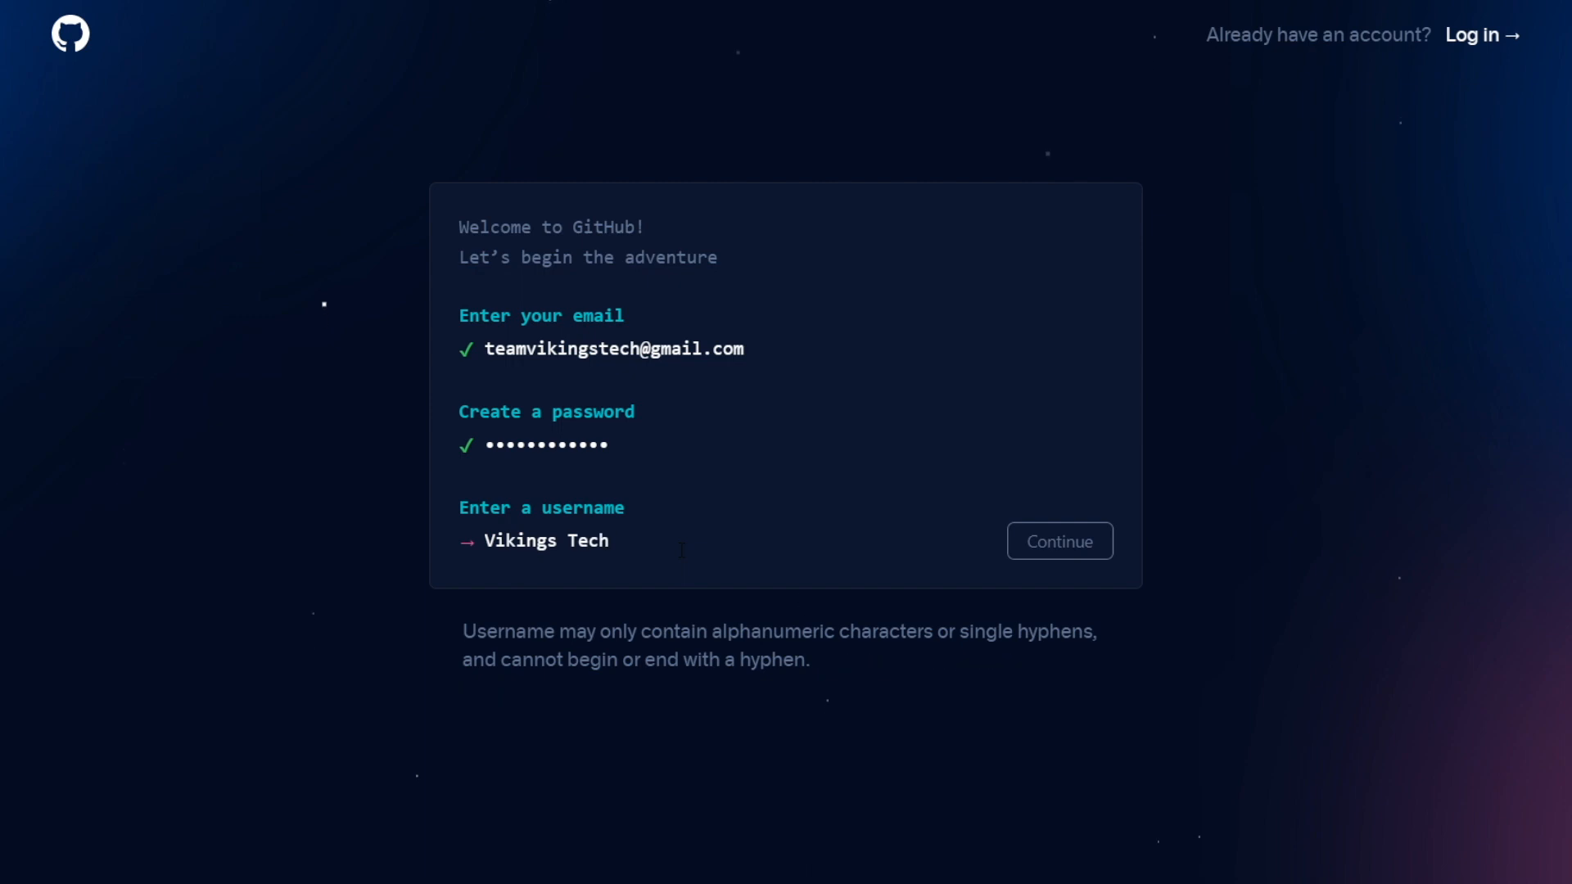
key("Left")
key("Left")
key("Left")
key("Left")
key("BackSpace")
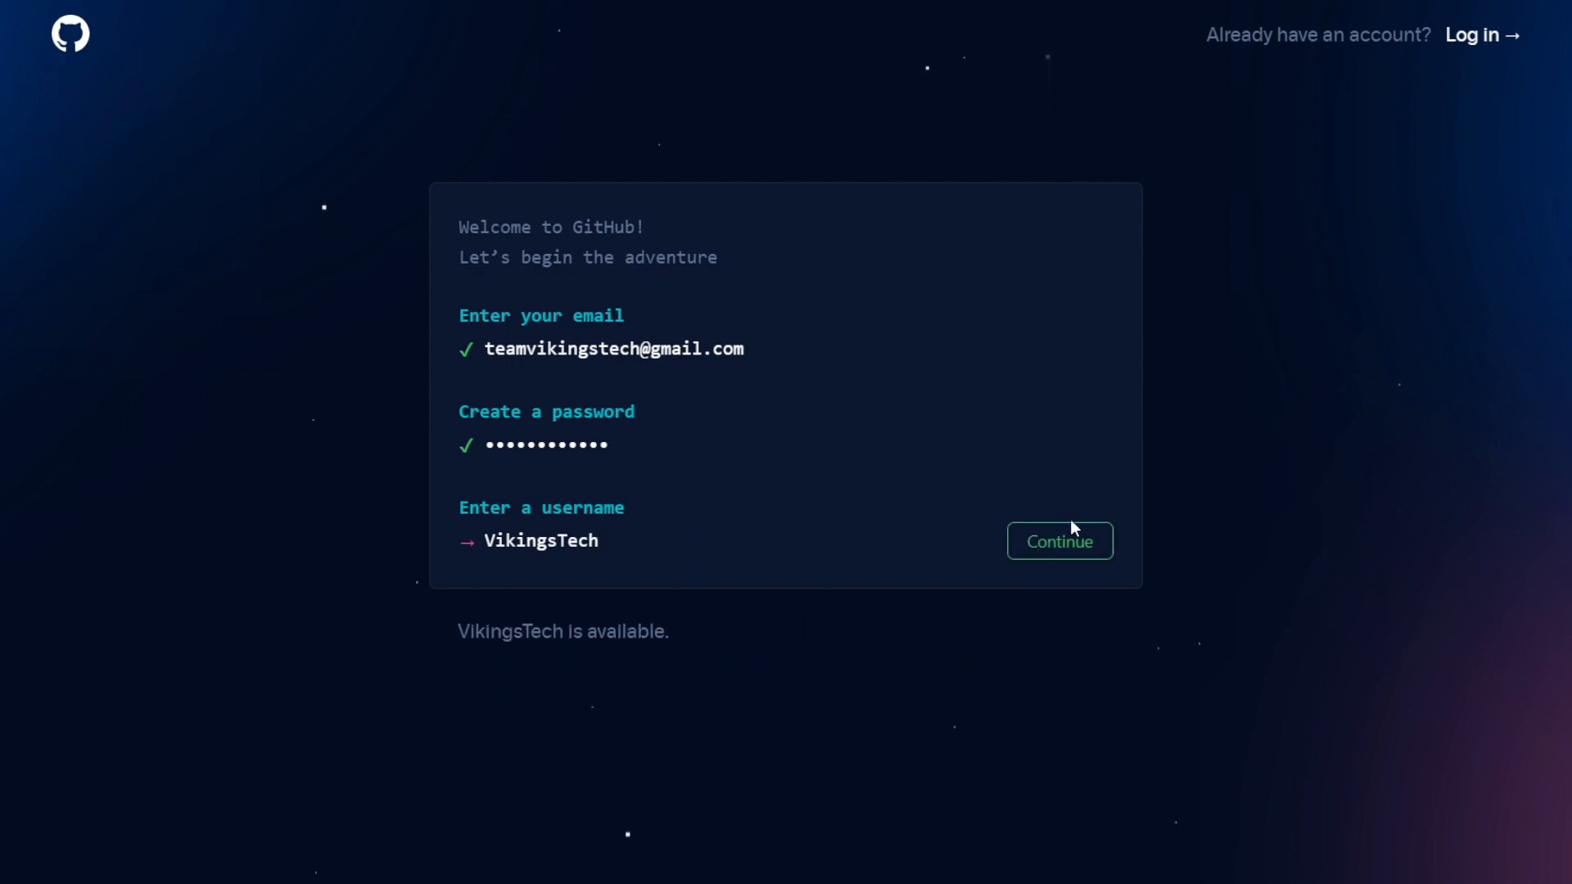
left_click(1079, 541)
left_click(1065, 714)
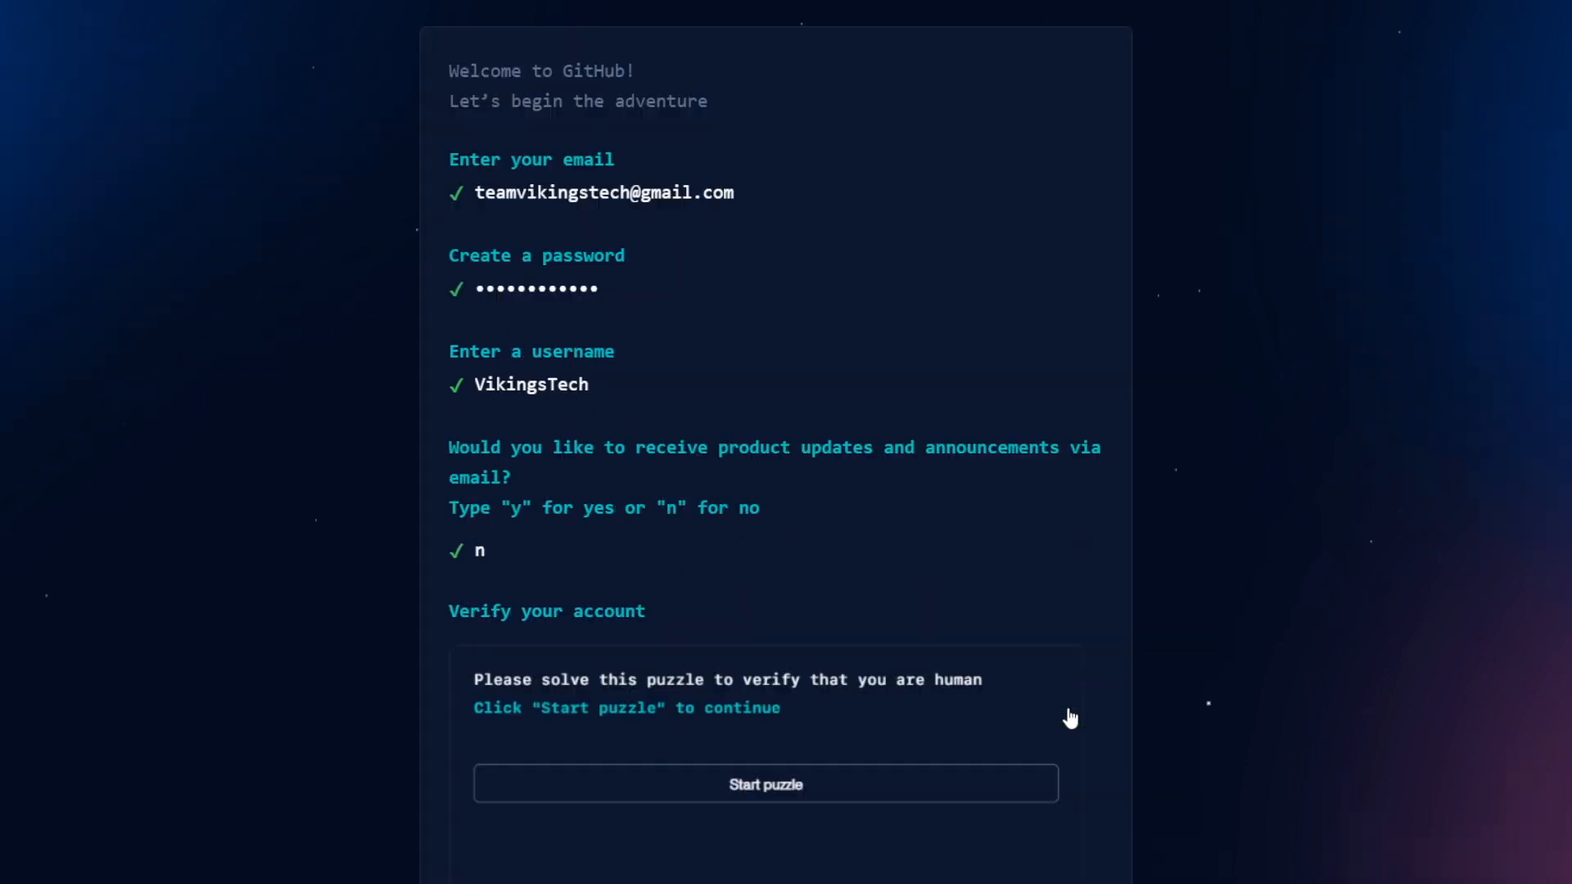
- Solve the spiral-galaxy verification puzzle, re-confirm the details with 'n' for updates, and submit the sign-up
scroll(798, 638, "down", 4)
left_click(797, 629)
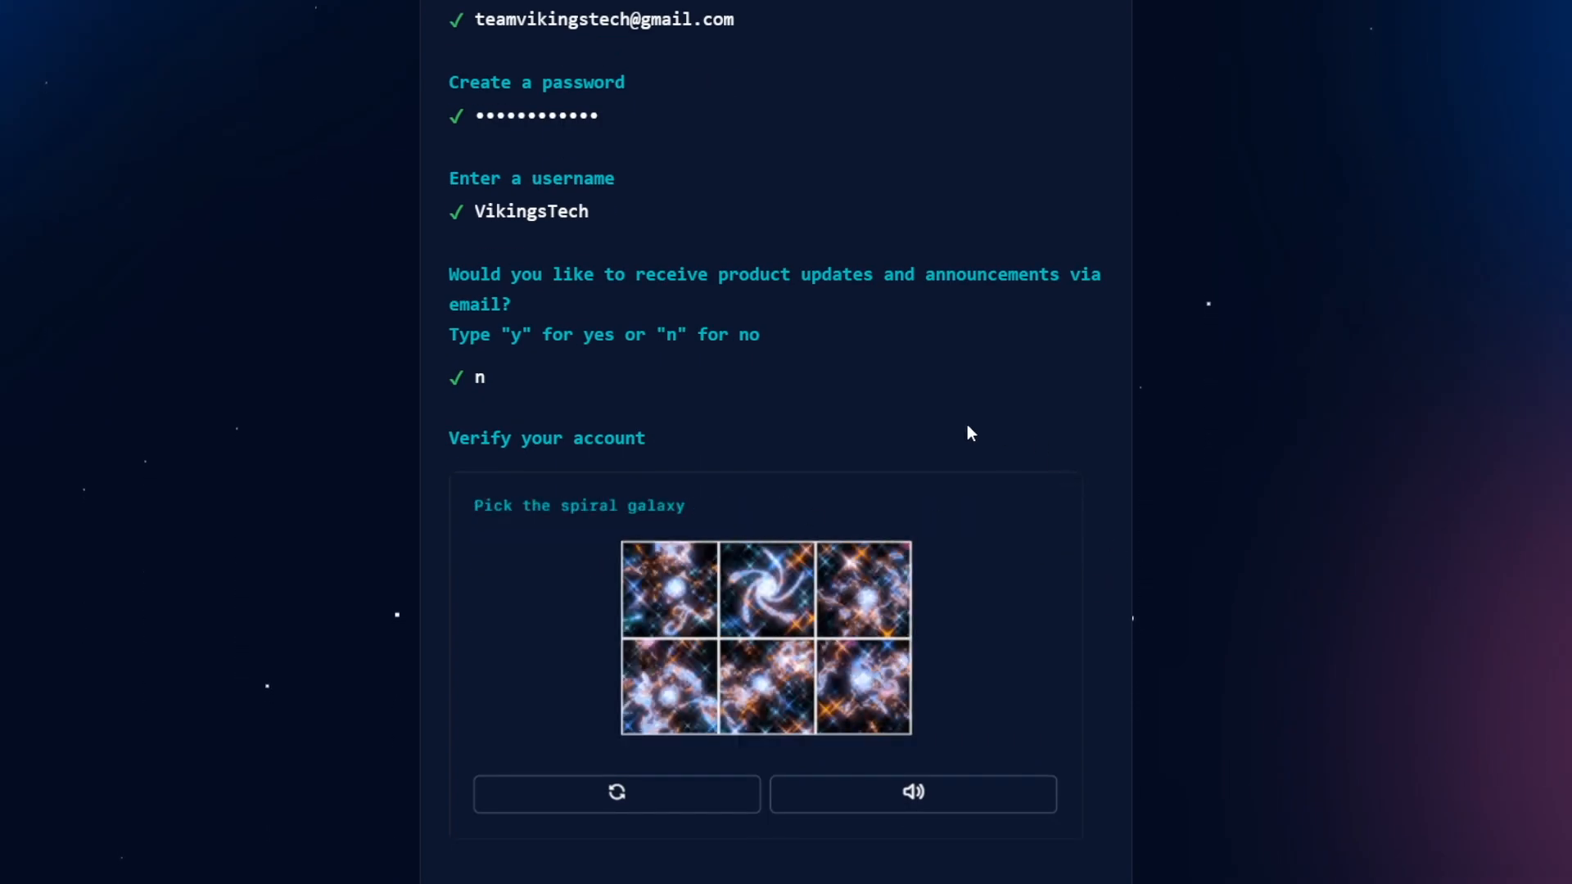
left_click(774, 594)
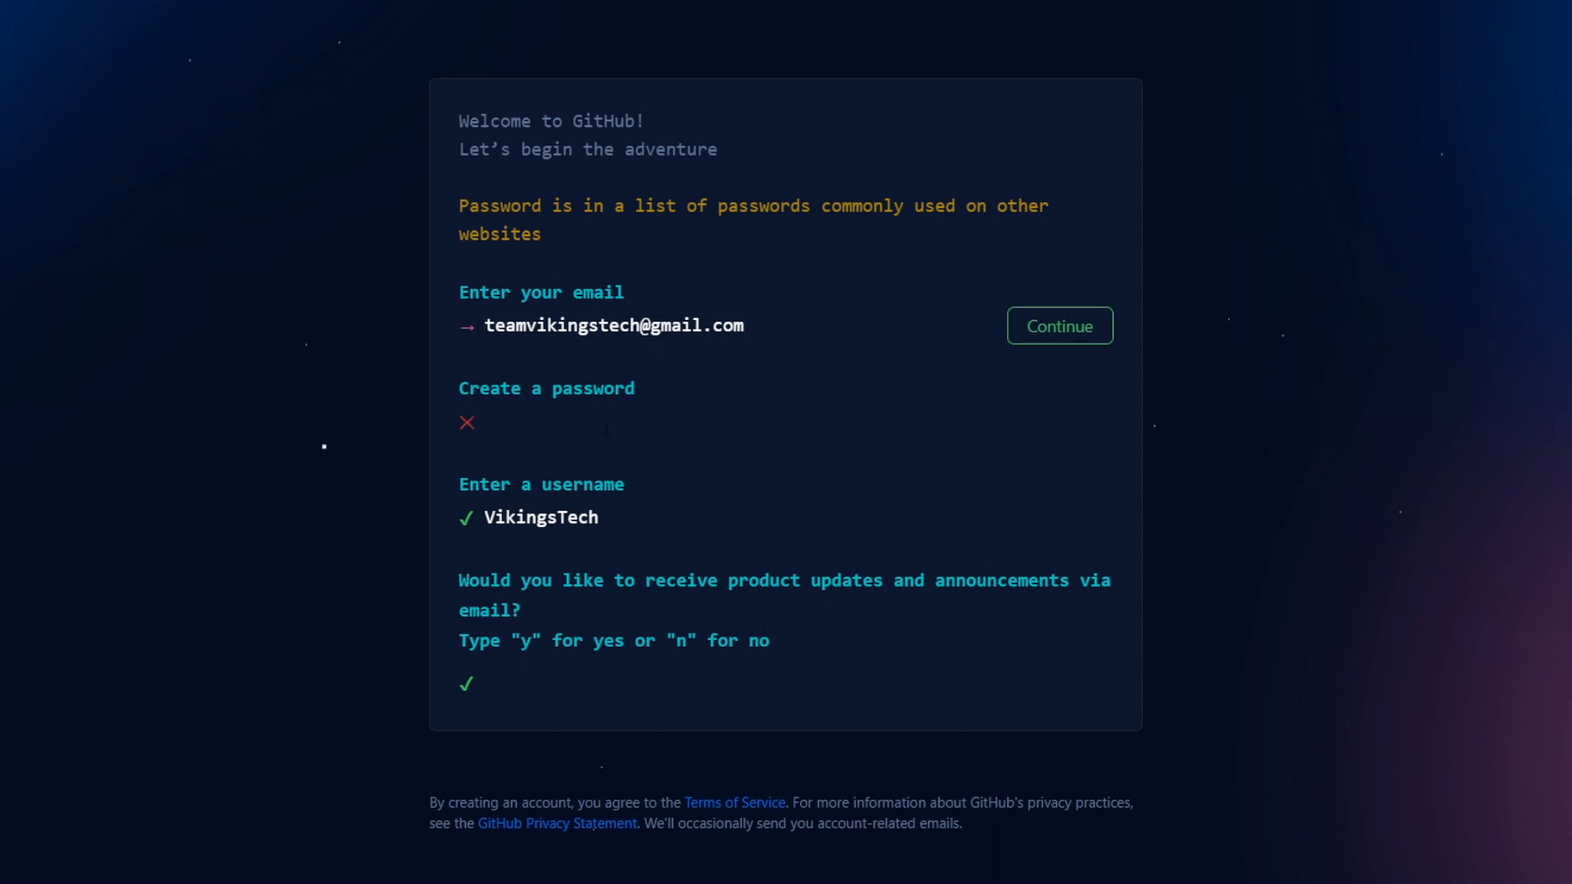
key("Return")
type("*************")
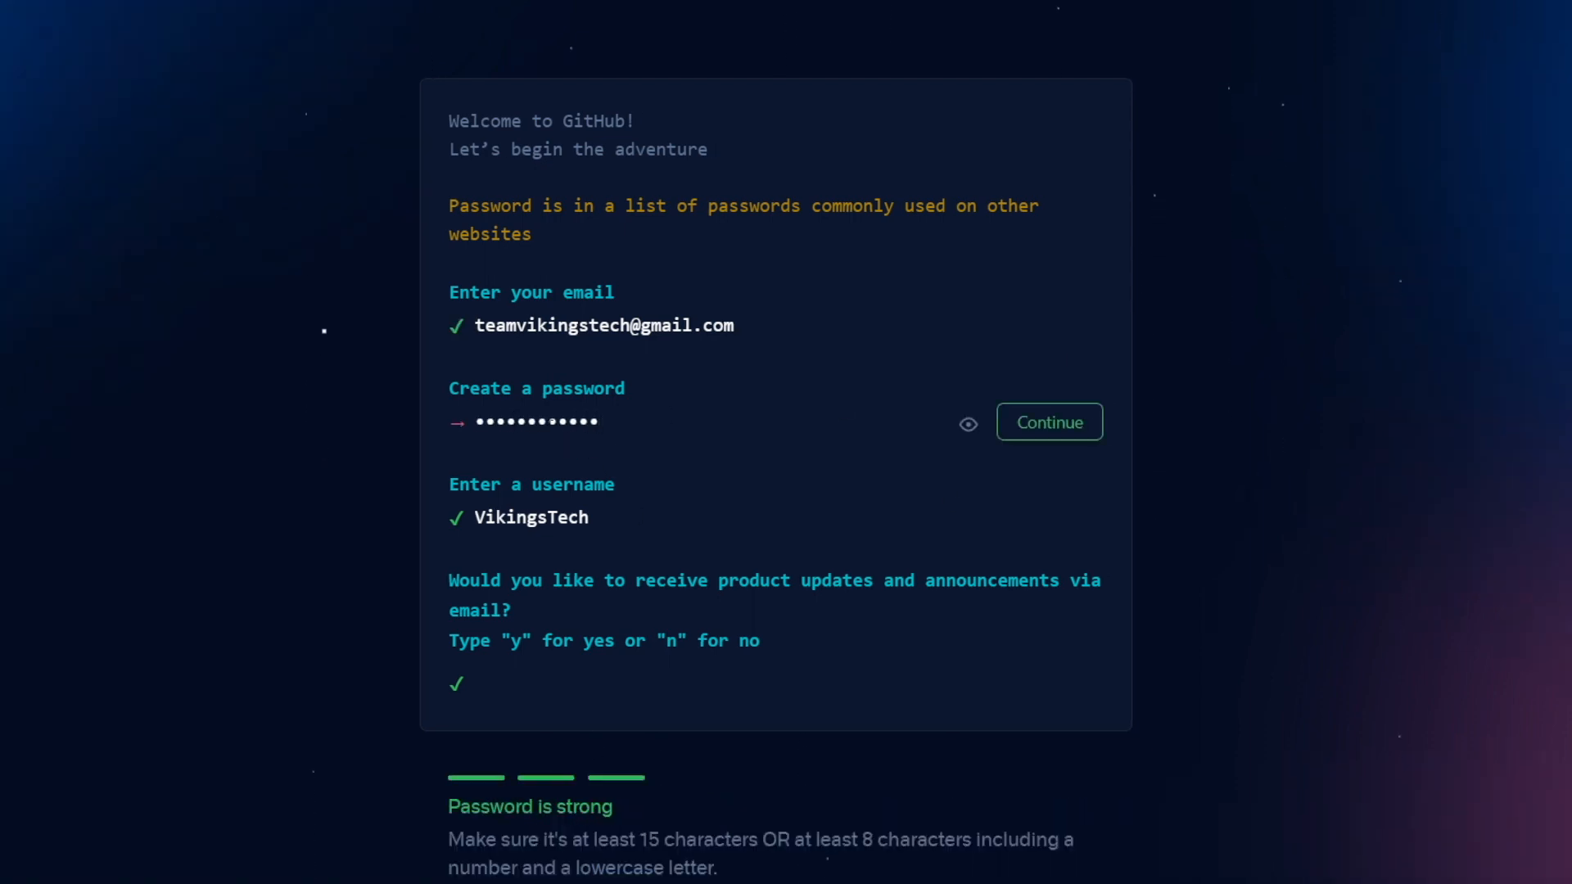
key("Return")
key("Return")
type("n")
key("Return")
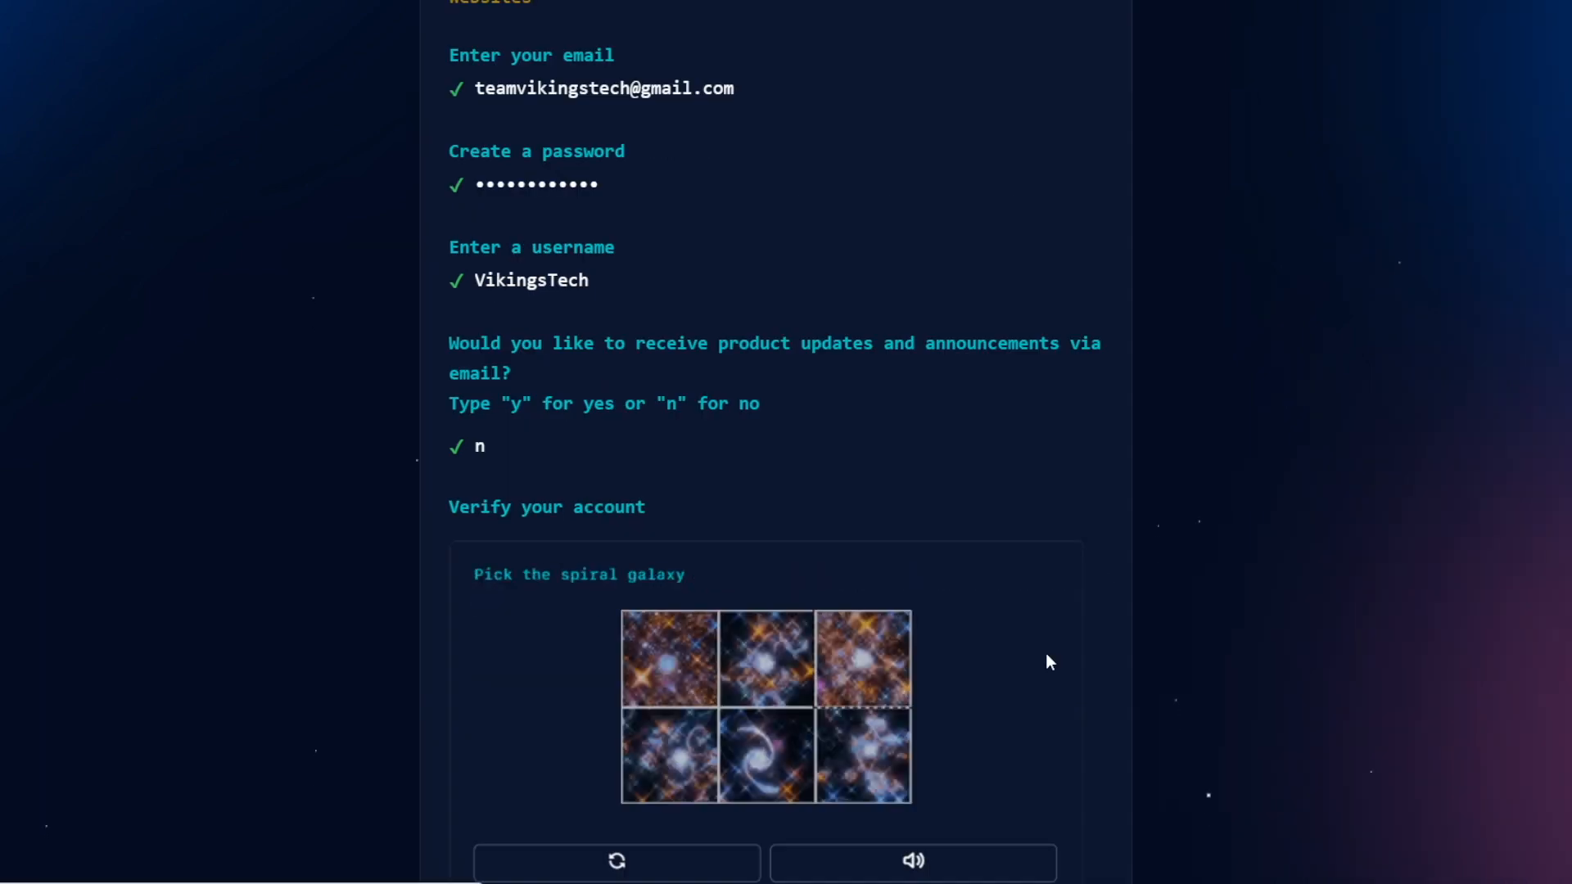
left_click(872, 652)
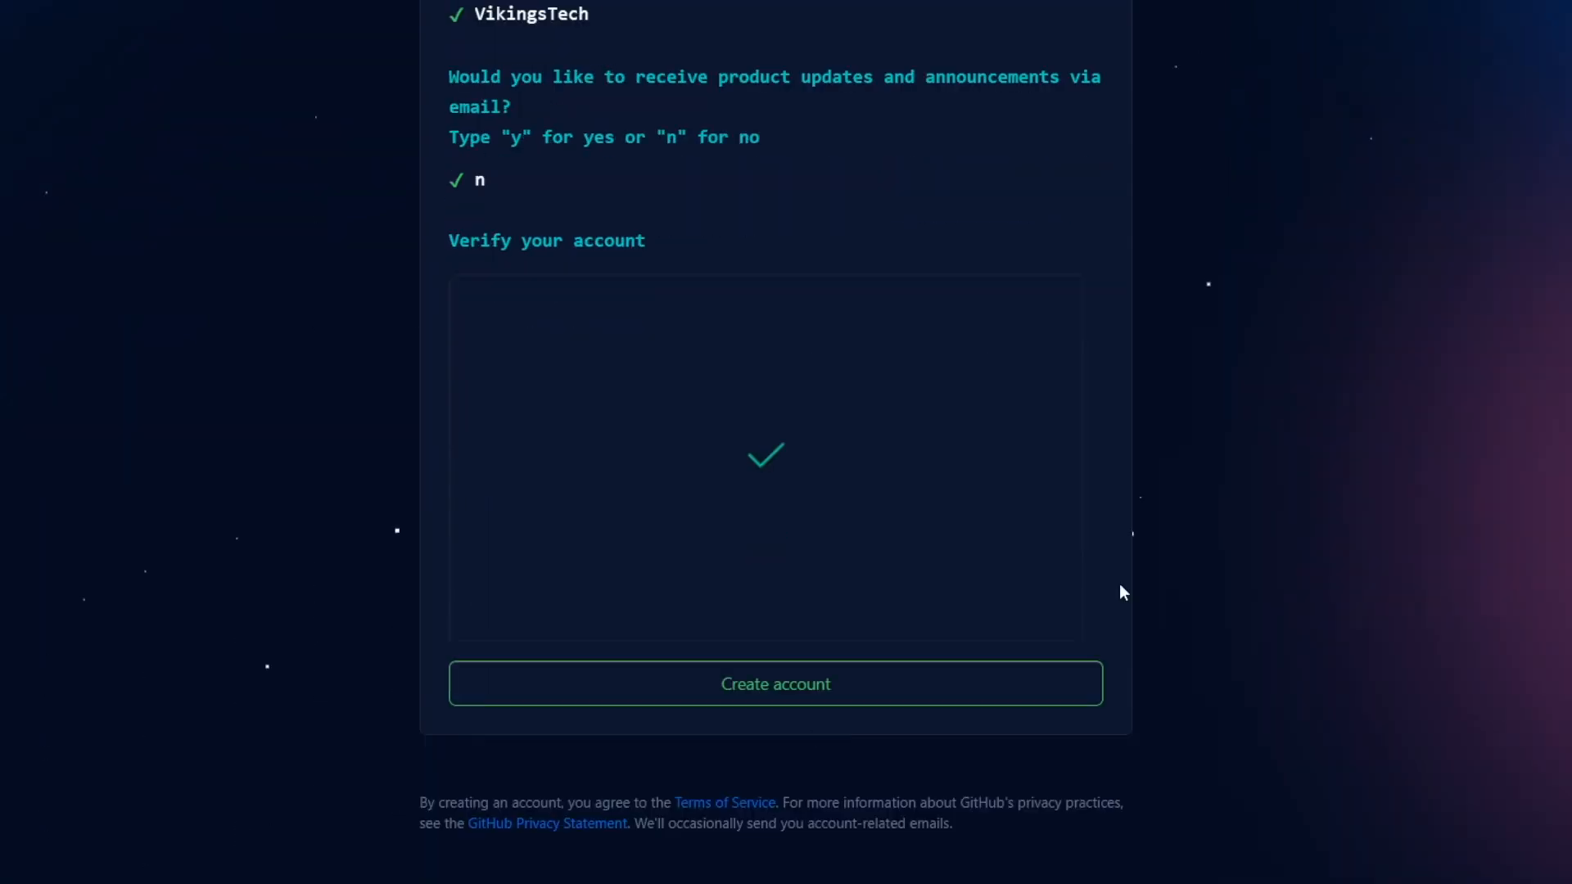
key("Return")
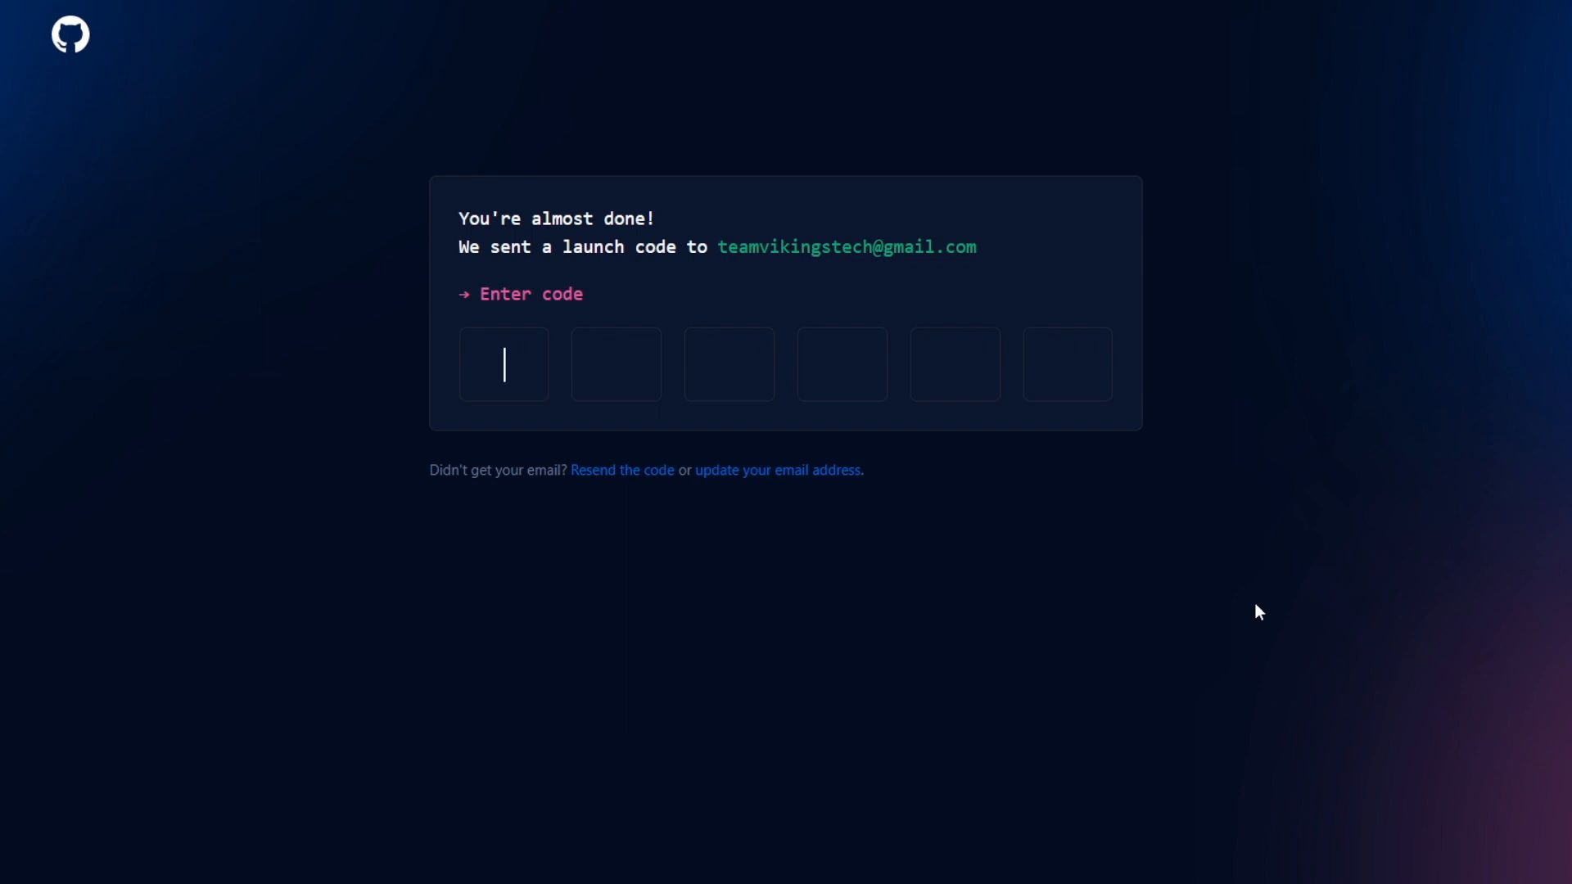
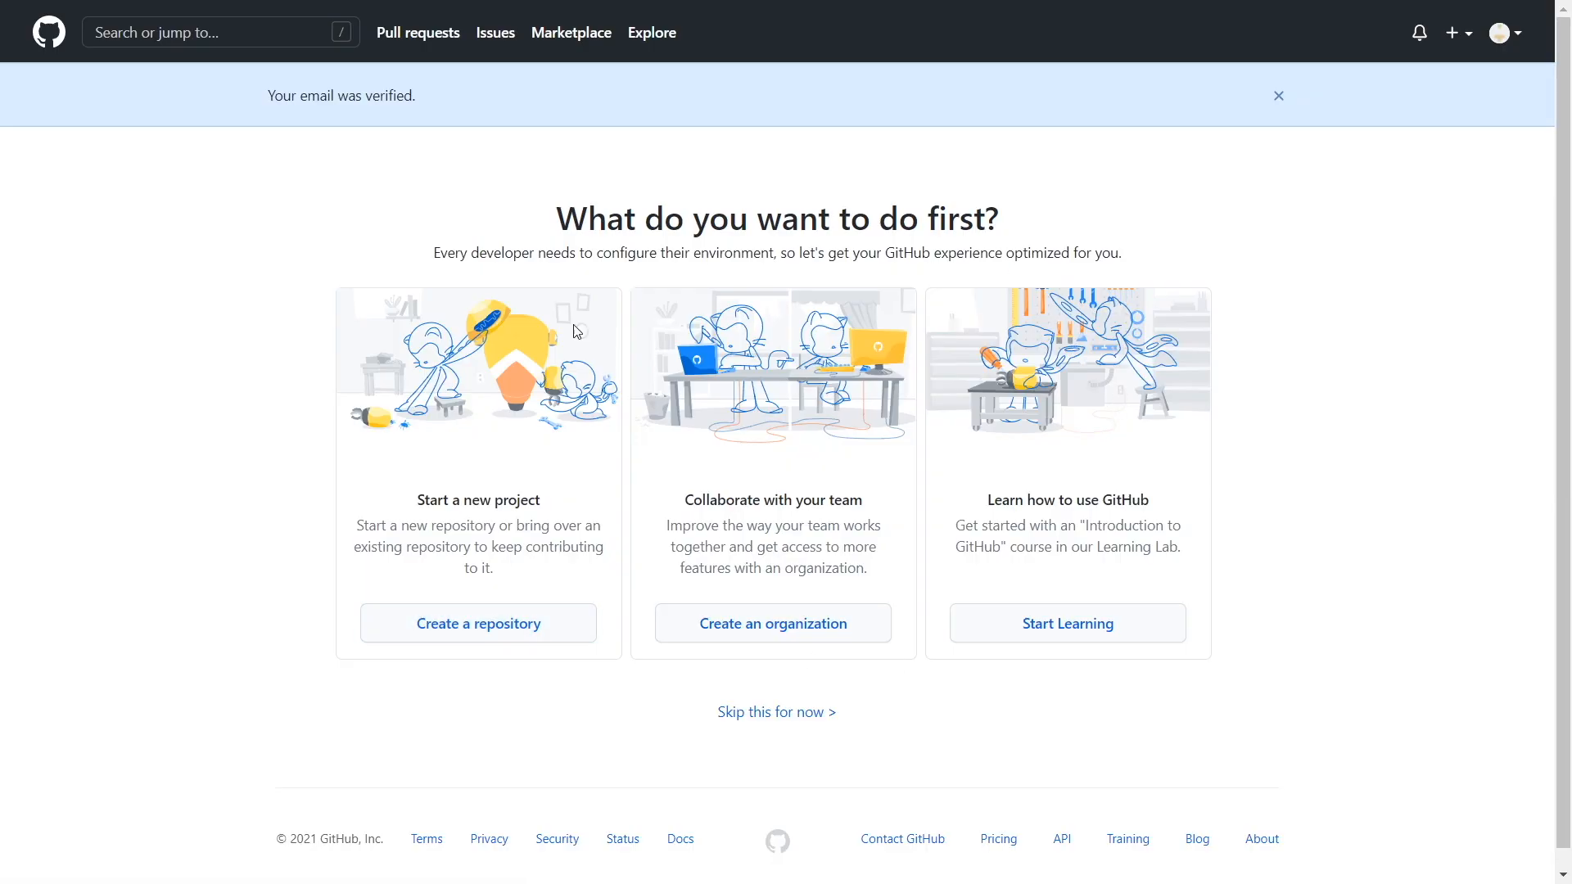
- Enter the six-digit launch code from the e-mail and start creating a new repository
left_click(483, 616)
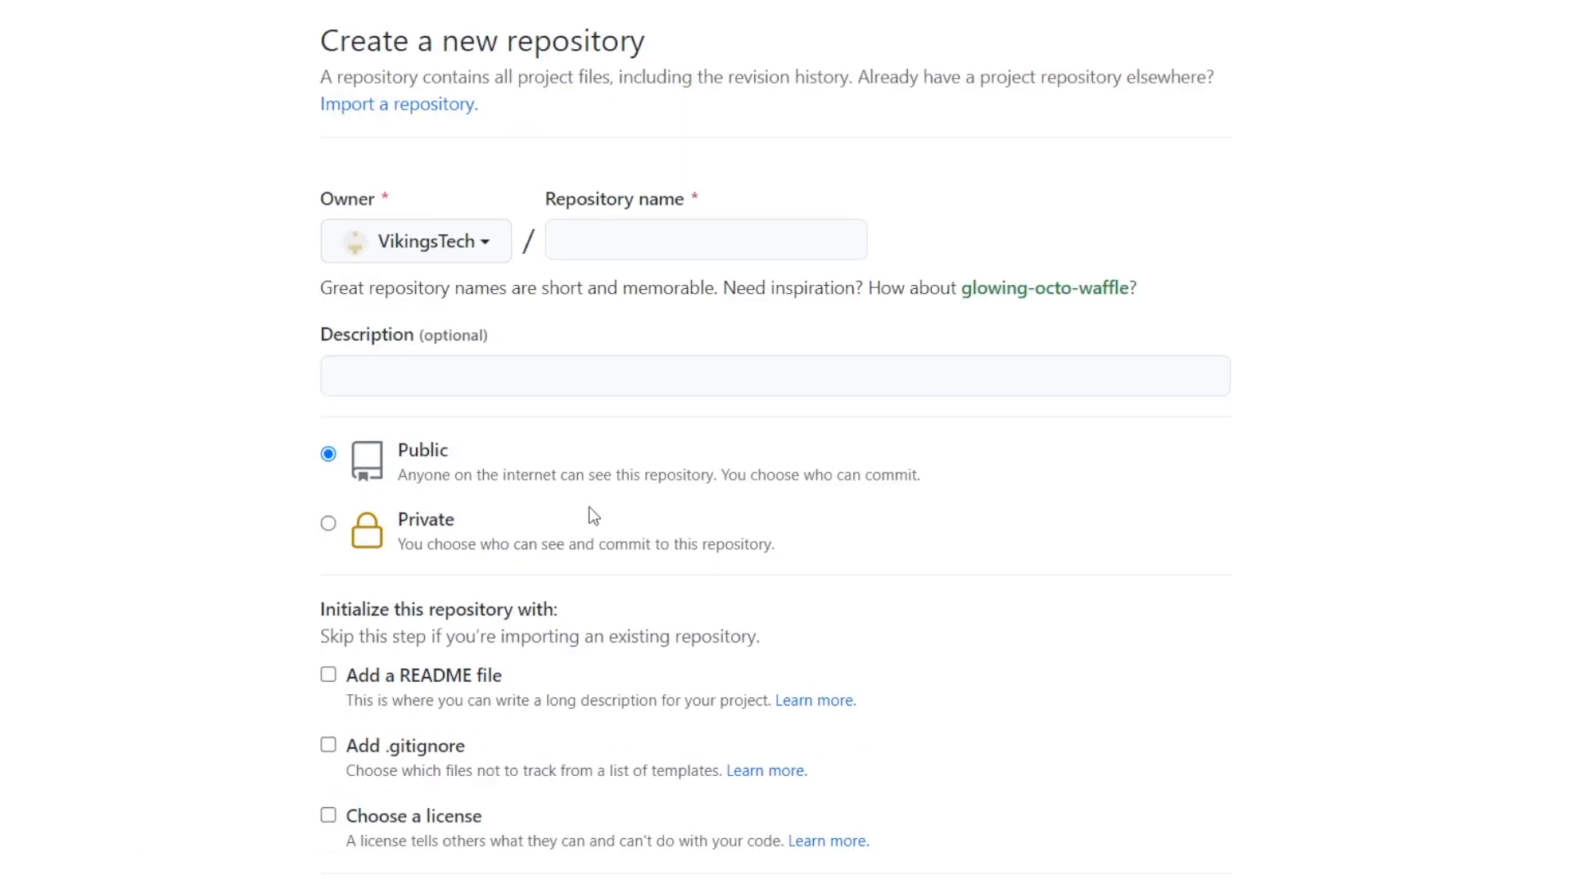
- Name the new repository 'Gitcoin Tutorial' and include a README file
left_click(576, 239)
type("Git")
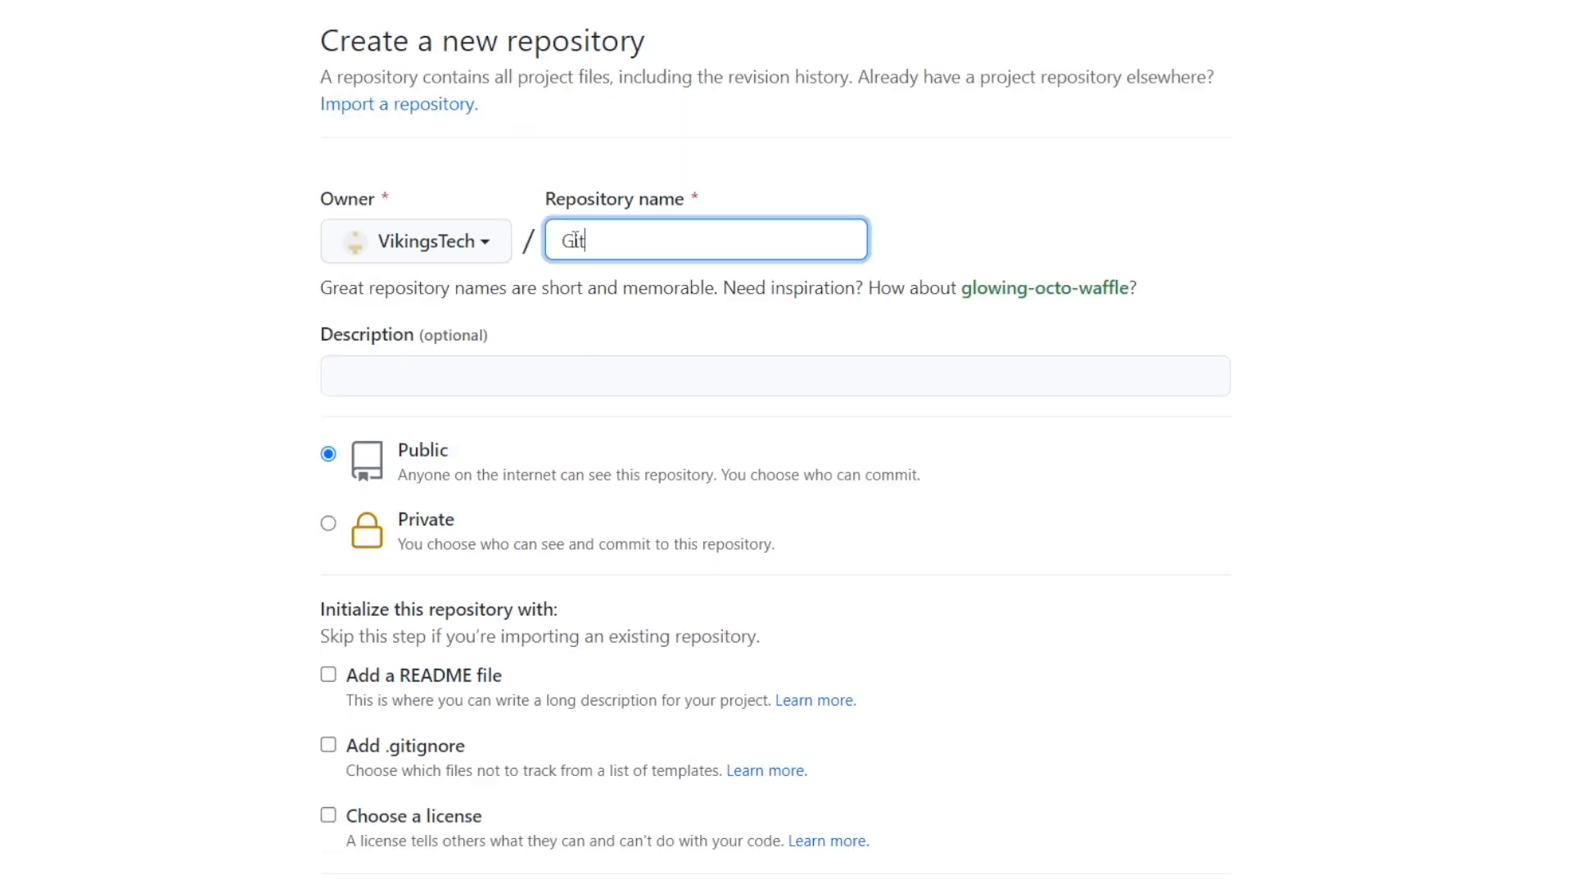
type("coin Tutorial")
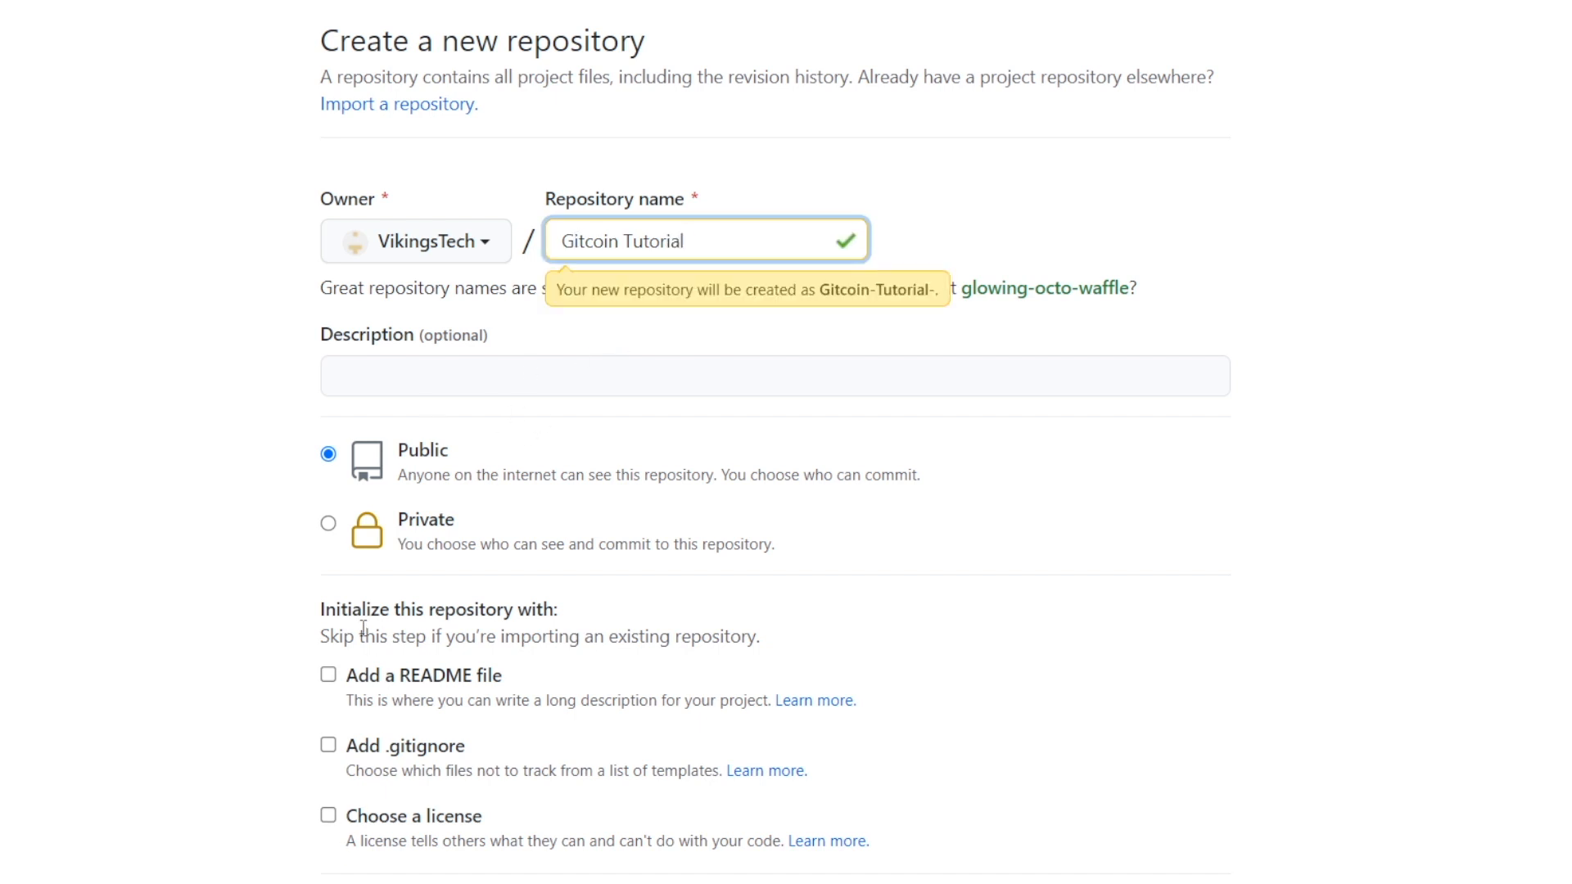
left_click(329, 675)
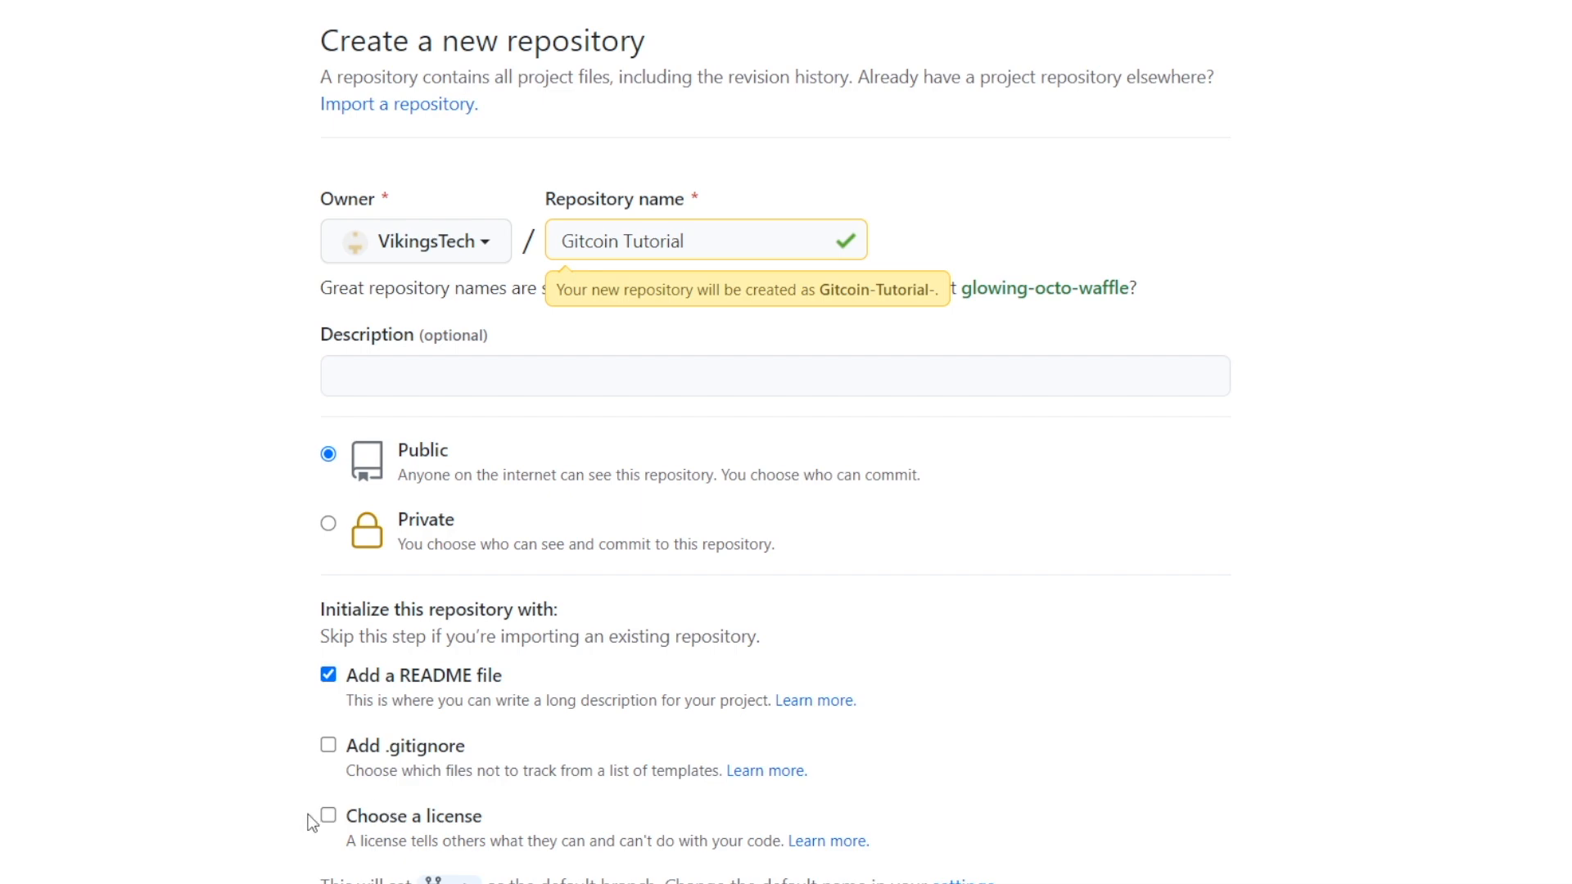
- Browse the license list, then leave the license off and create the public repository
left_click(329, 817)
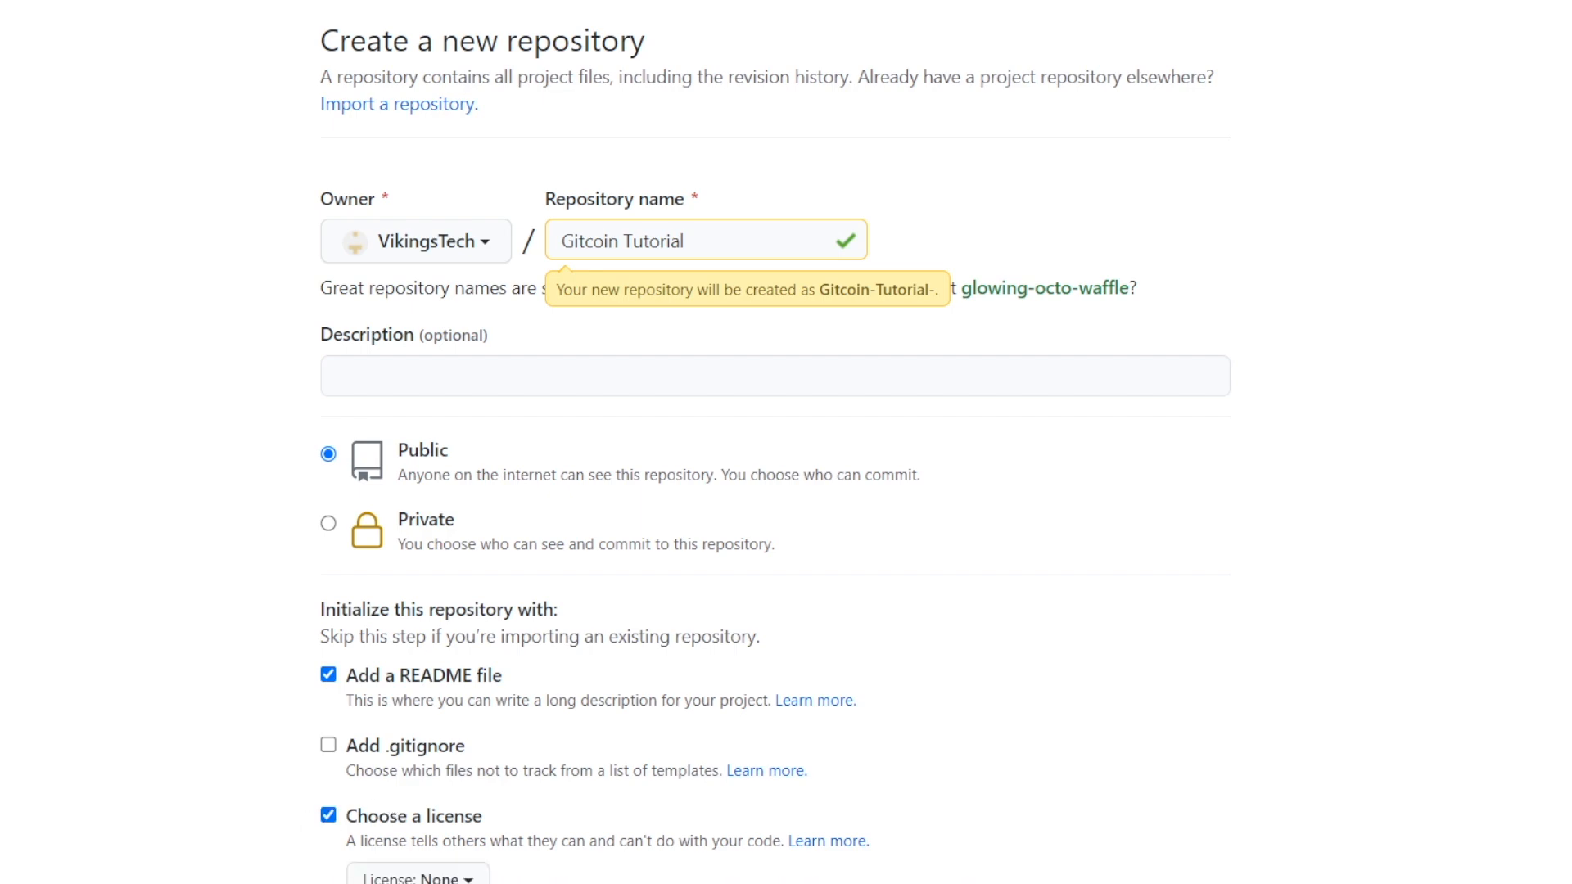
left_click(418, 877)
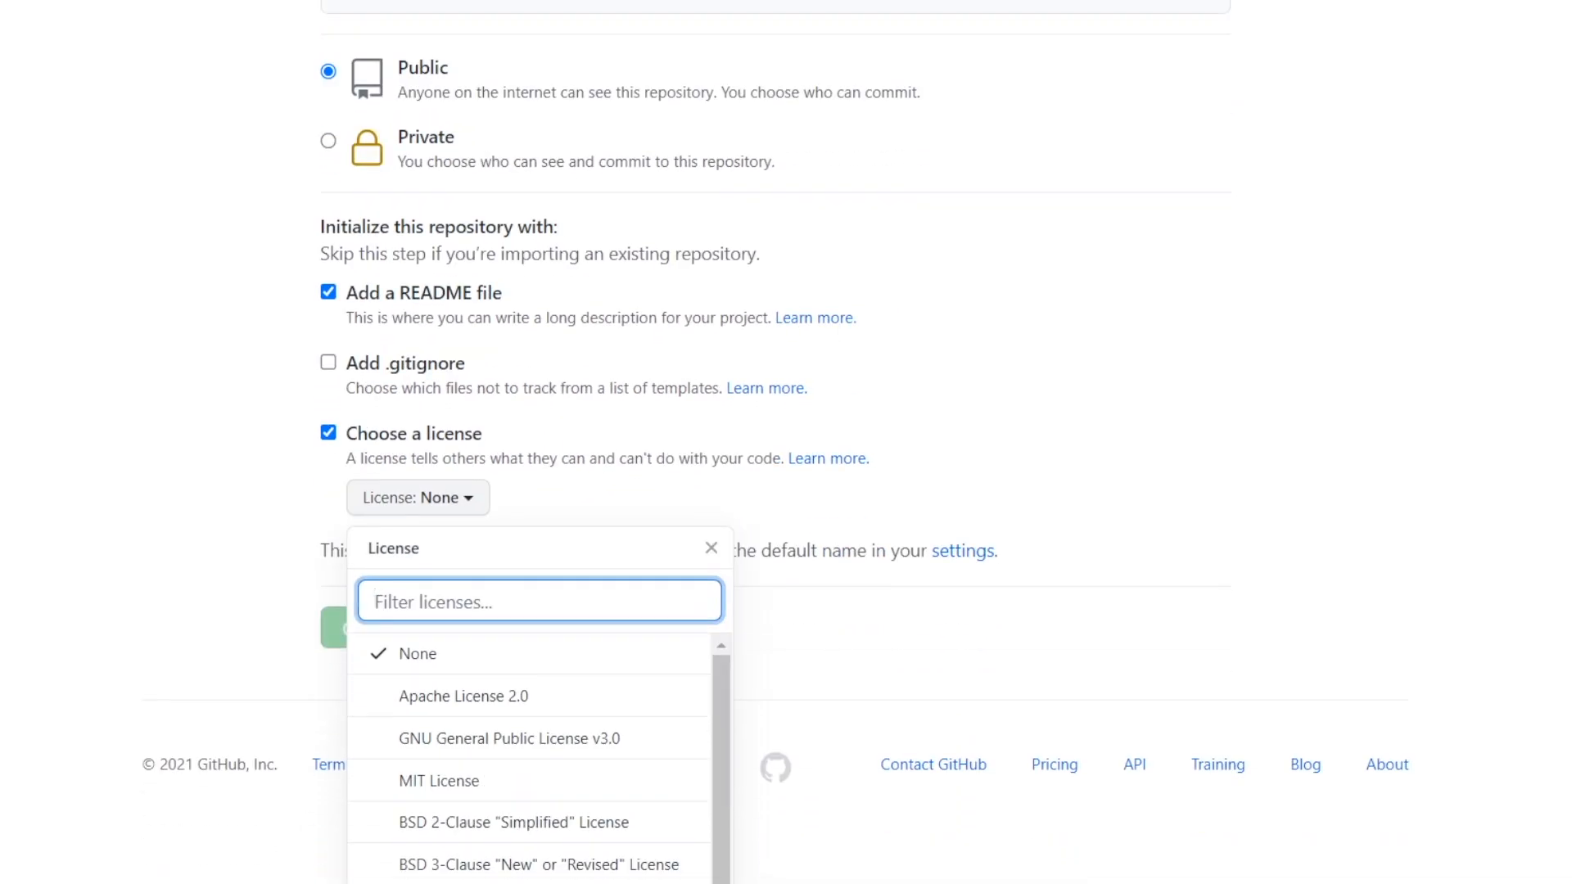
mouse_move(725, 672)
left_mouse_down()
mouse_move(715, 727)
mouse_move(717, 666)
left_mouse_up()
scroll(770, 655, "down", 3)
left_click_drag(715, 509, 738, 460)
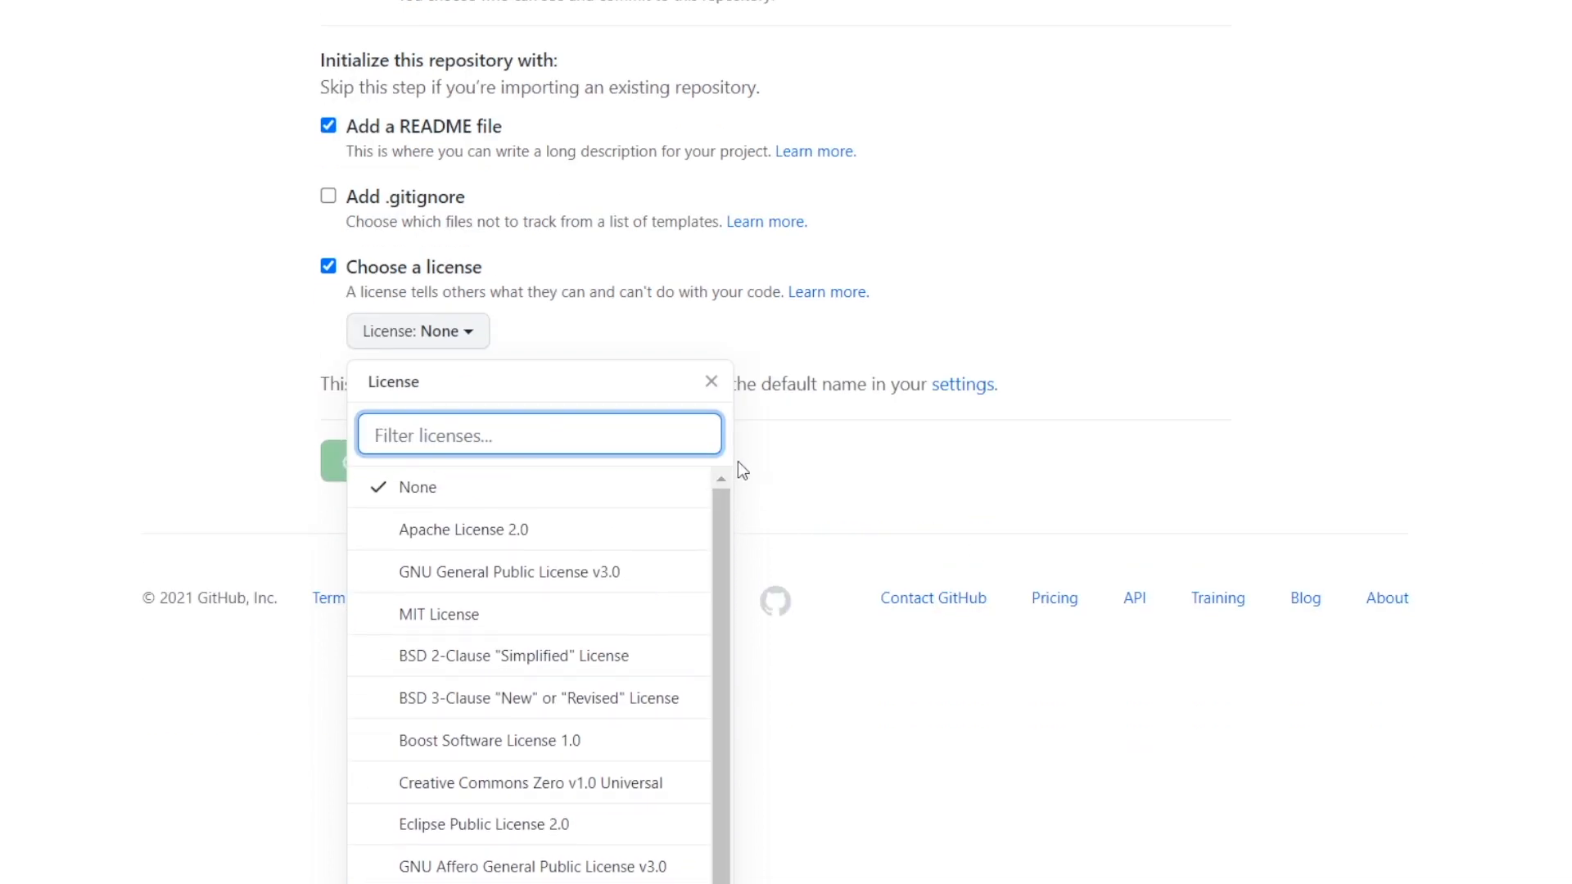
left_click(284, 325)
scroll(301, 537, "up", 5)
left_click(328, 584)
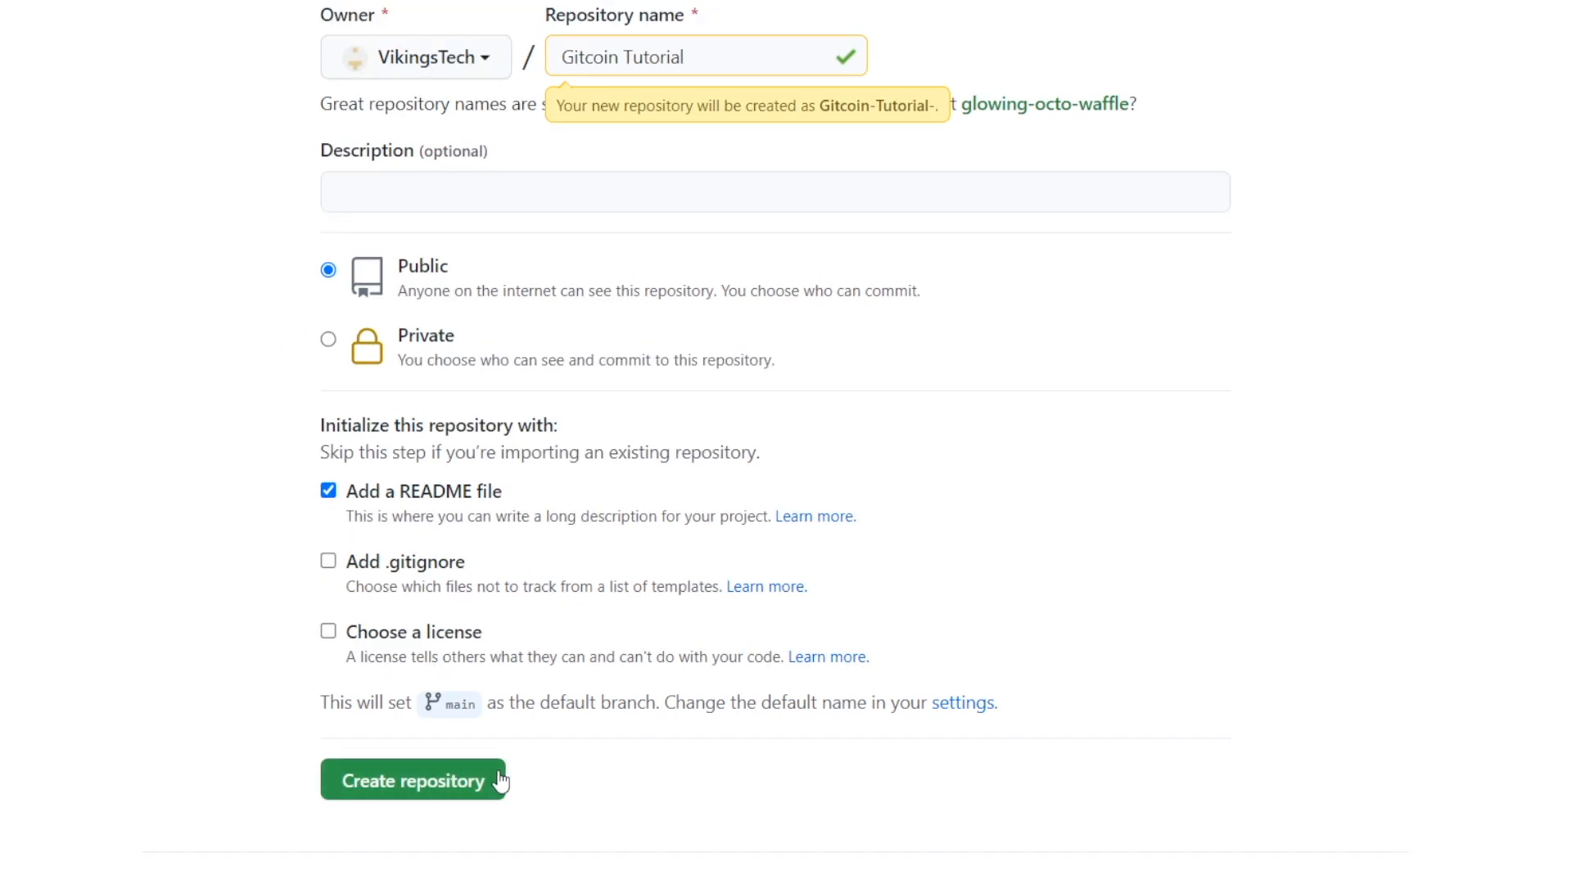
left_click(464, 775)
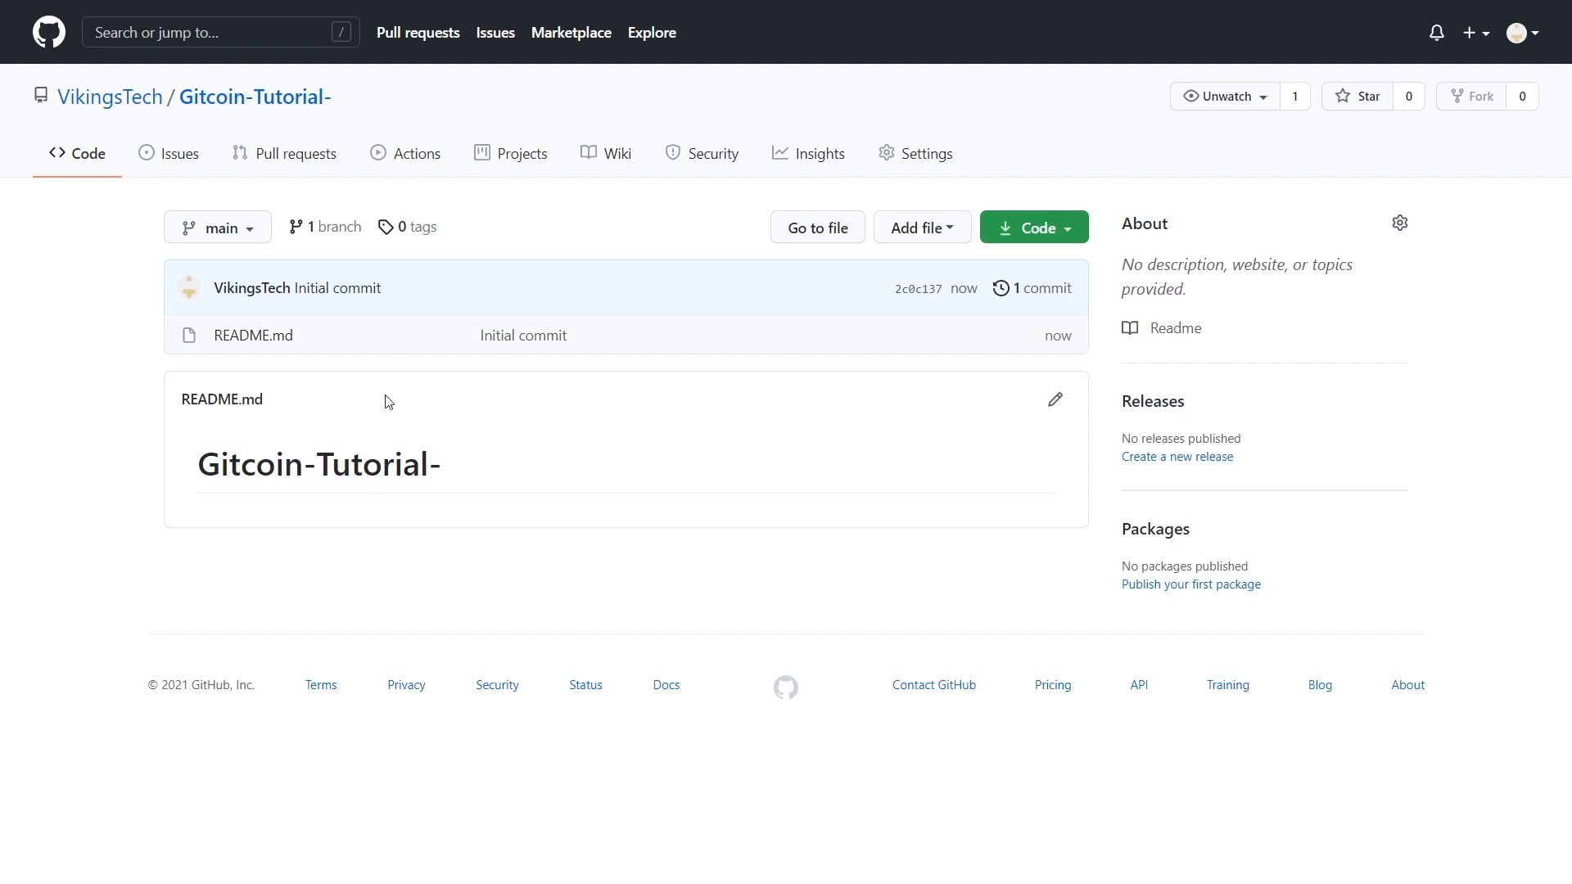
- From the profile's Repositories list, create 'Gitcoin Tutorial Alternative' with a README, then open the README for editing
left_click(127, 105)
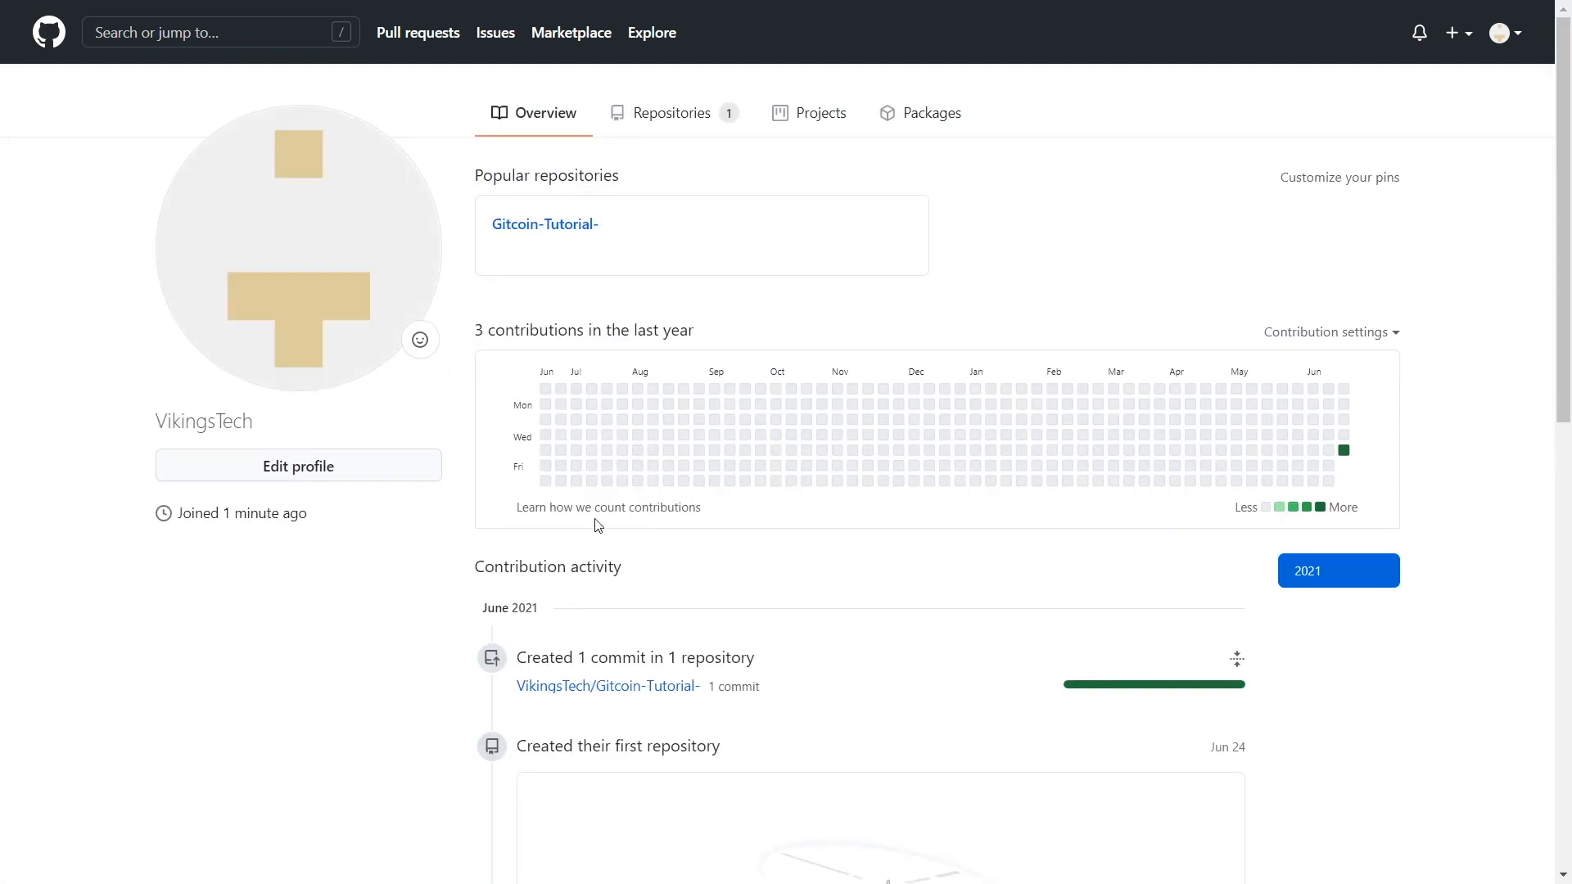
left_click_drag(1565, 202, 1565, 139)
left_click(677, 112)
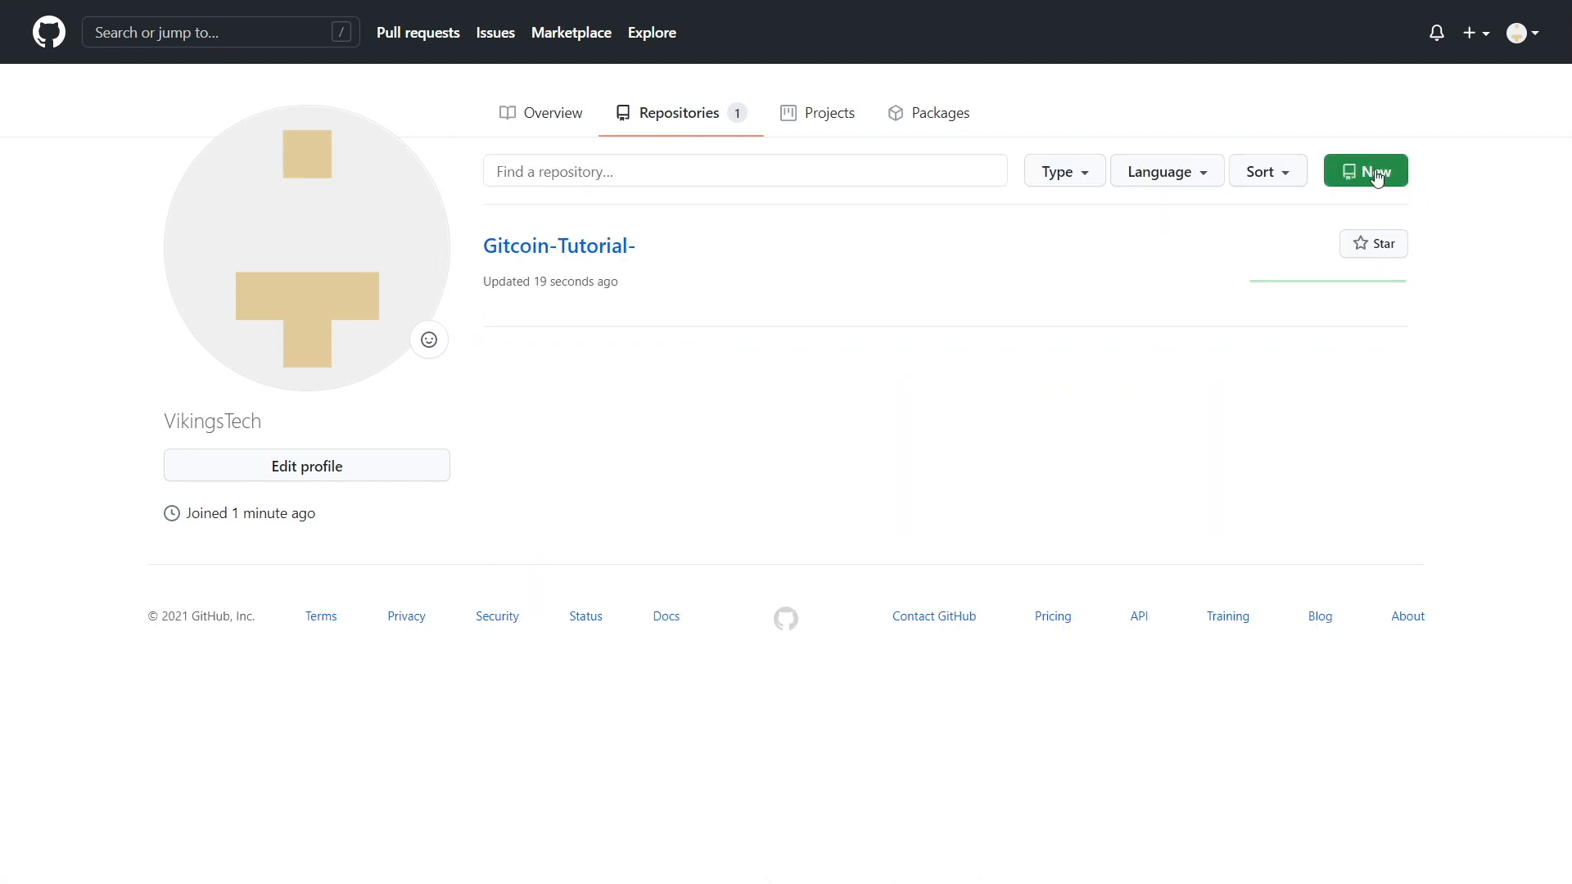
left_click(1377, 173)
type("Gitcoin Tutoria")
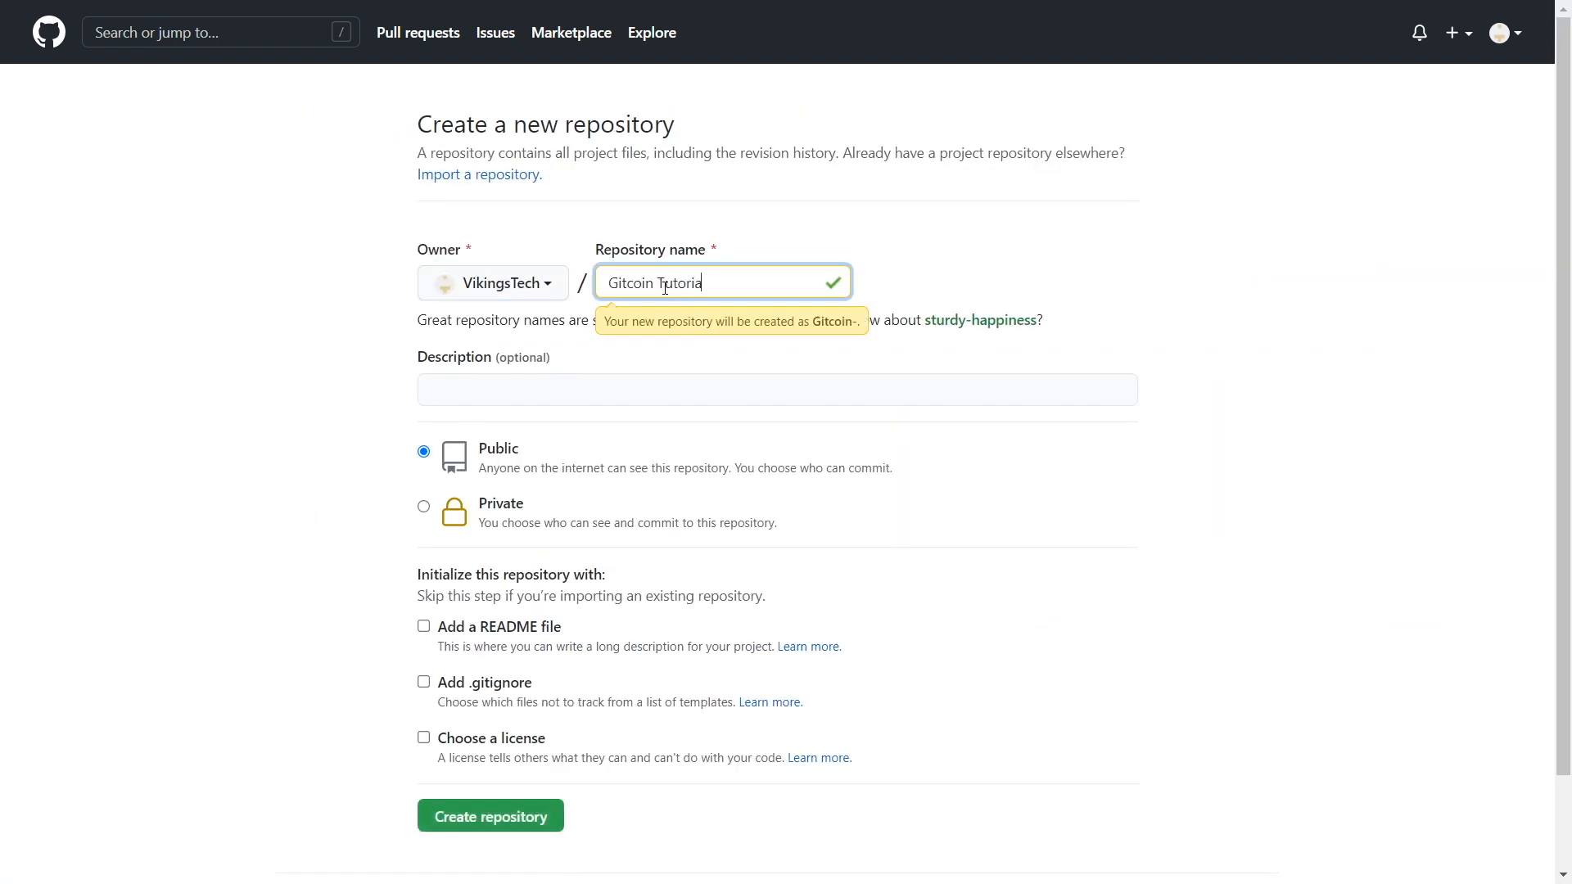
type("l Alternative")
left_click(423, 626)
left_click(496, 855)
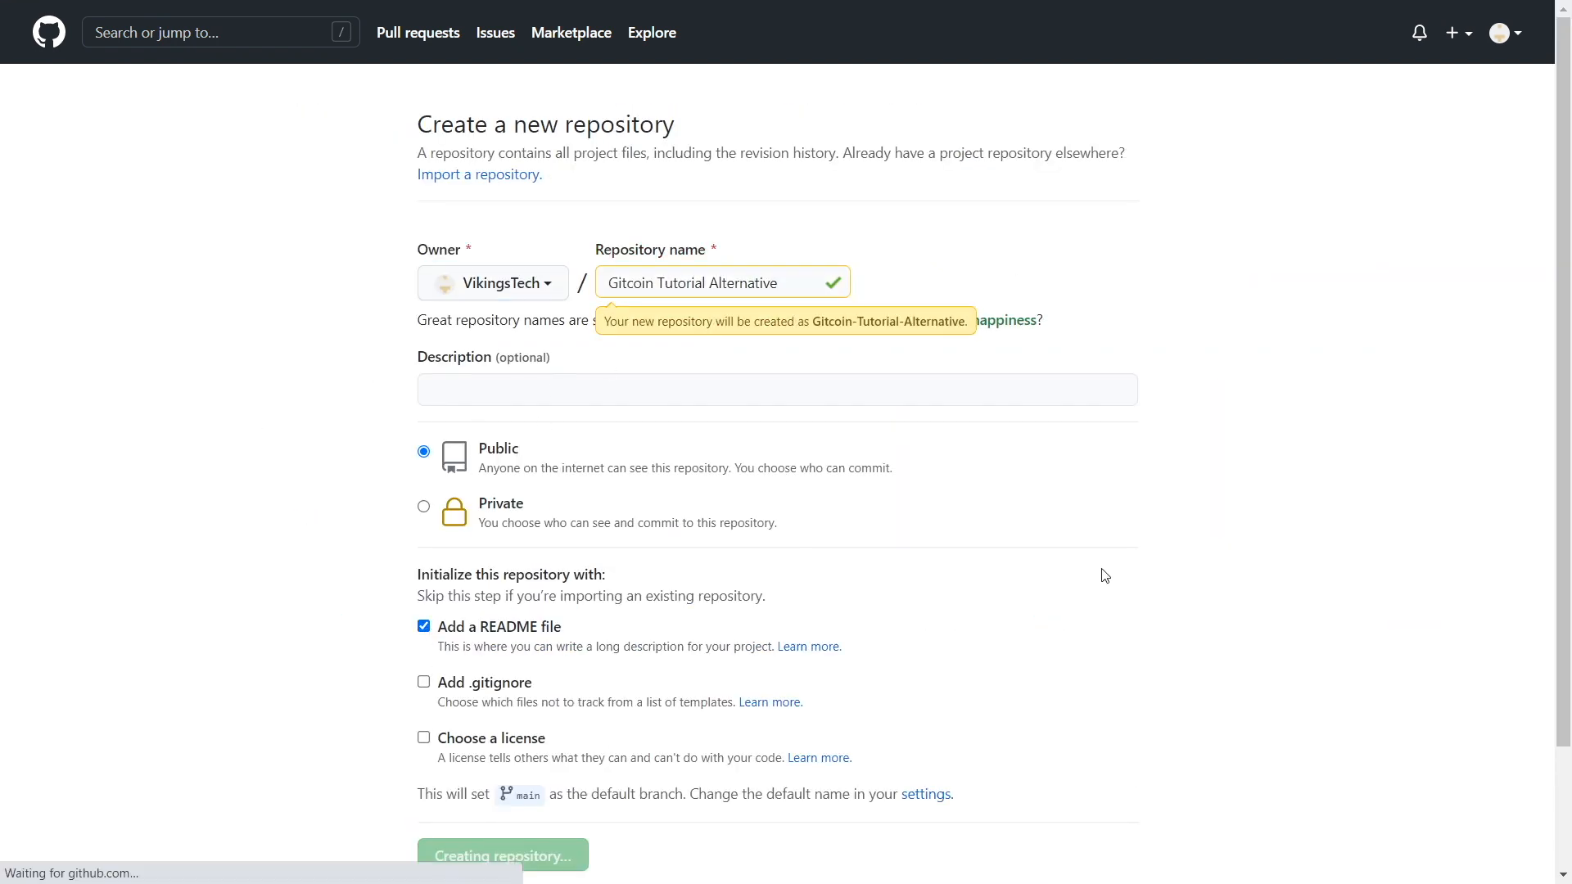
left_click(1054, 403)
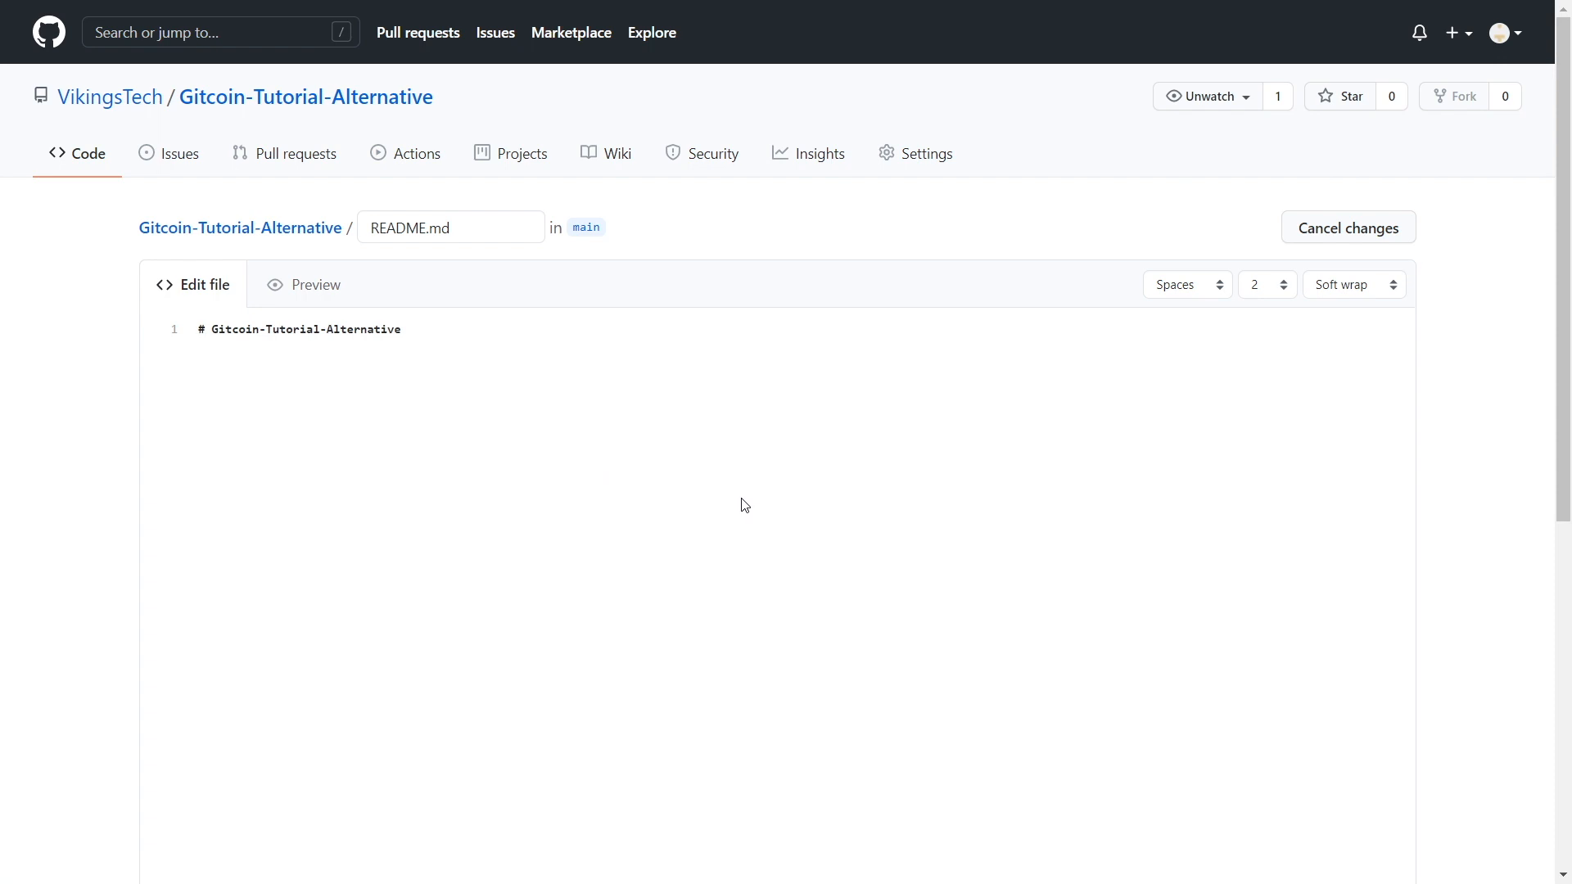
- Add three sample lines ending 'You can even use markdown !!!!' to the README and commit
type("dd so")
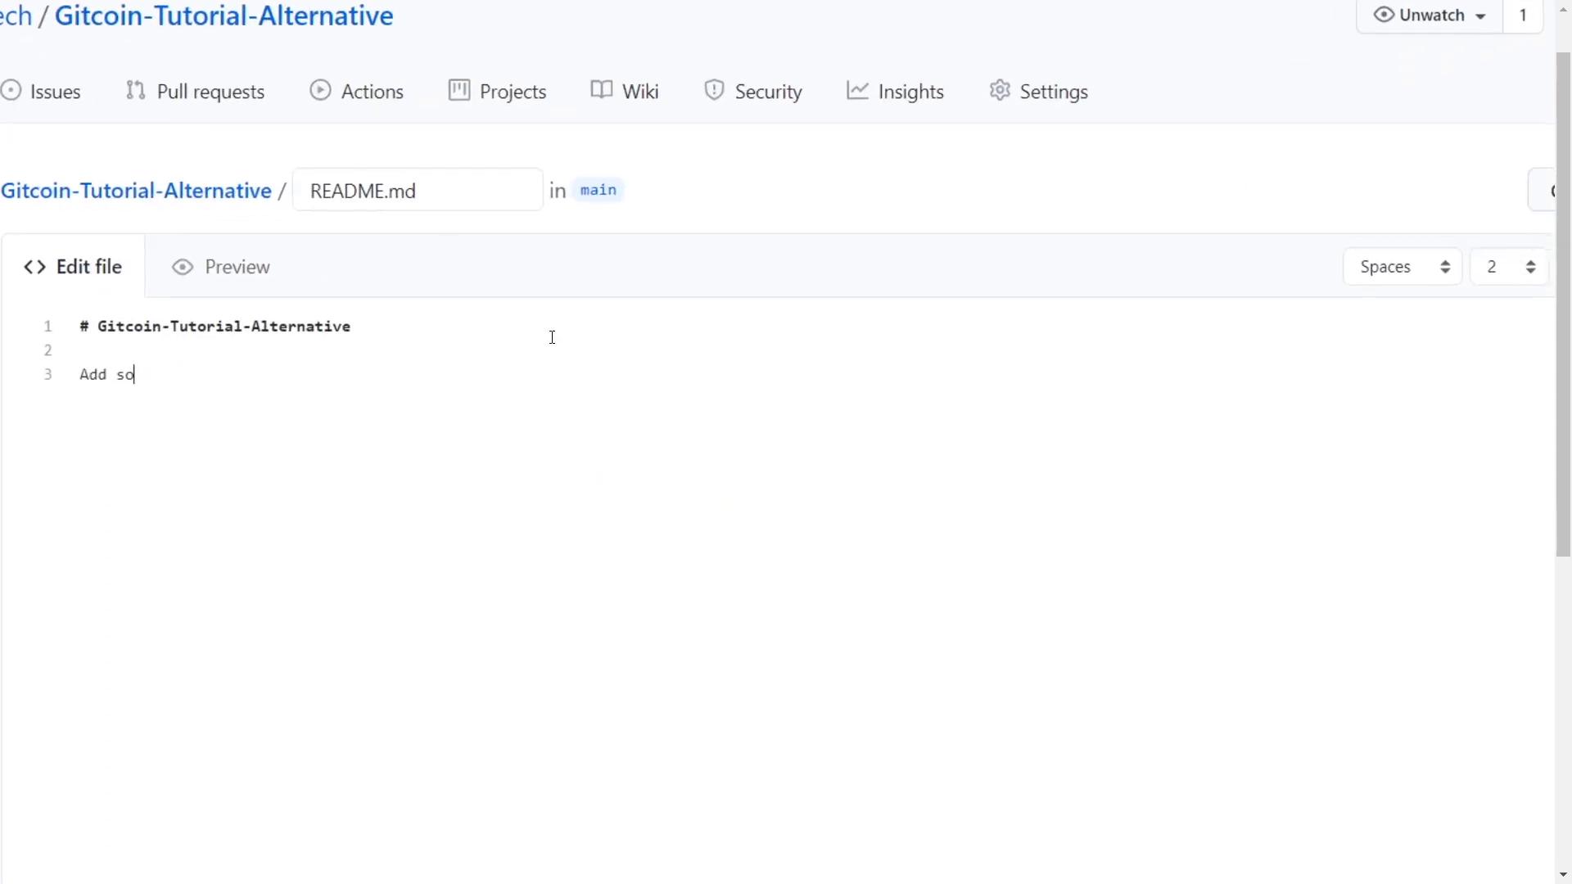
type("me text here!!!  ")
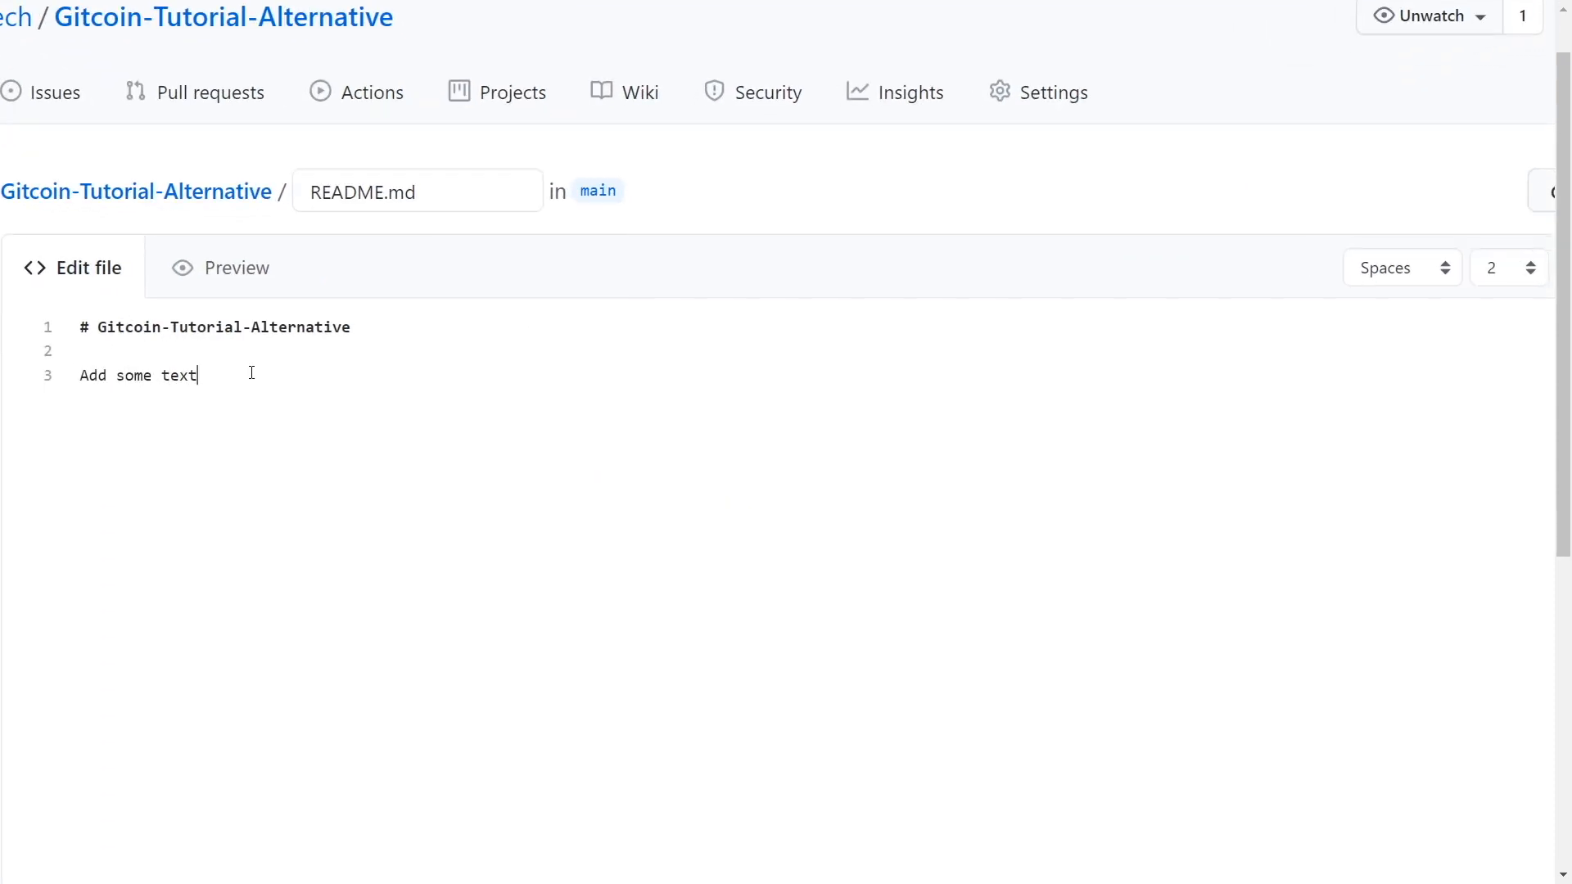
type("Or embed links.  ")
type("You can even use markdown !!!!")
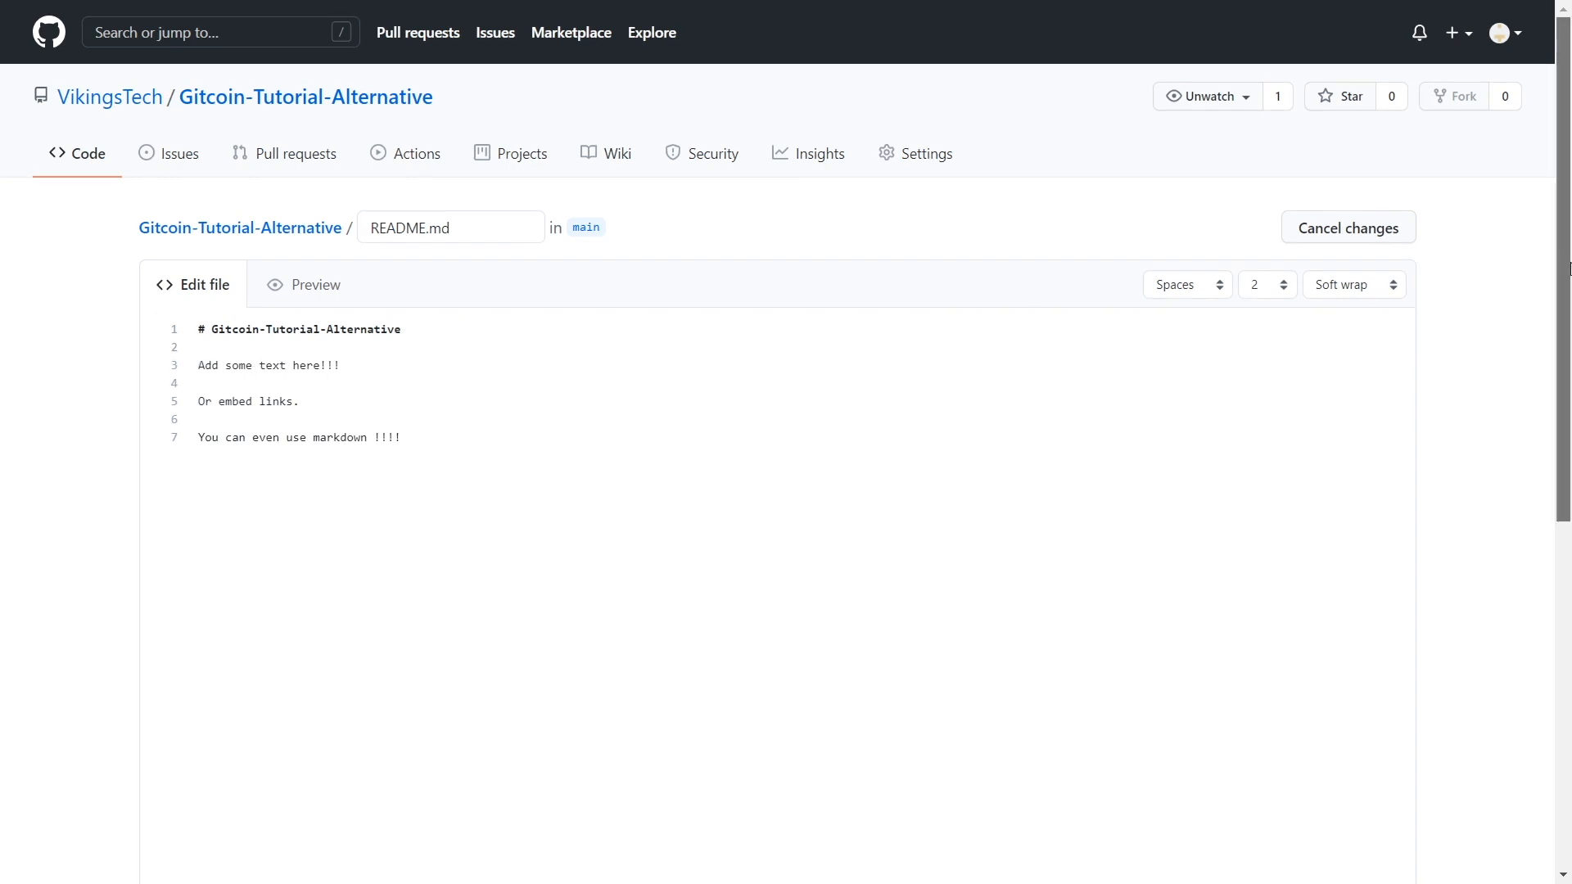
scroll(1569, 268, "down", 6)
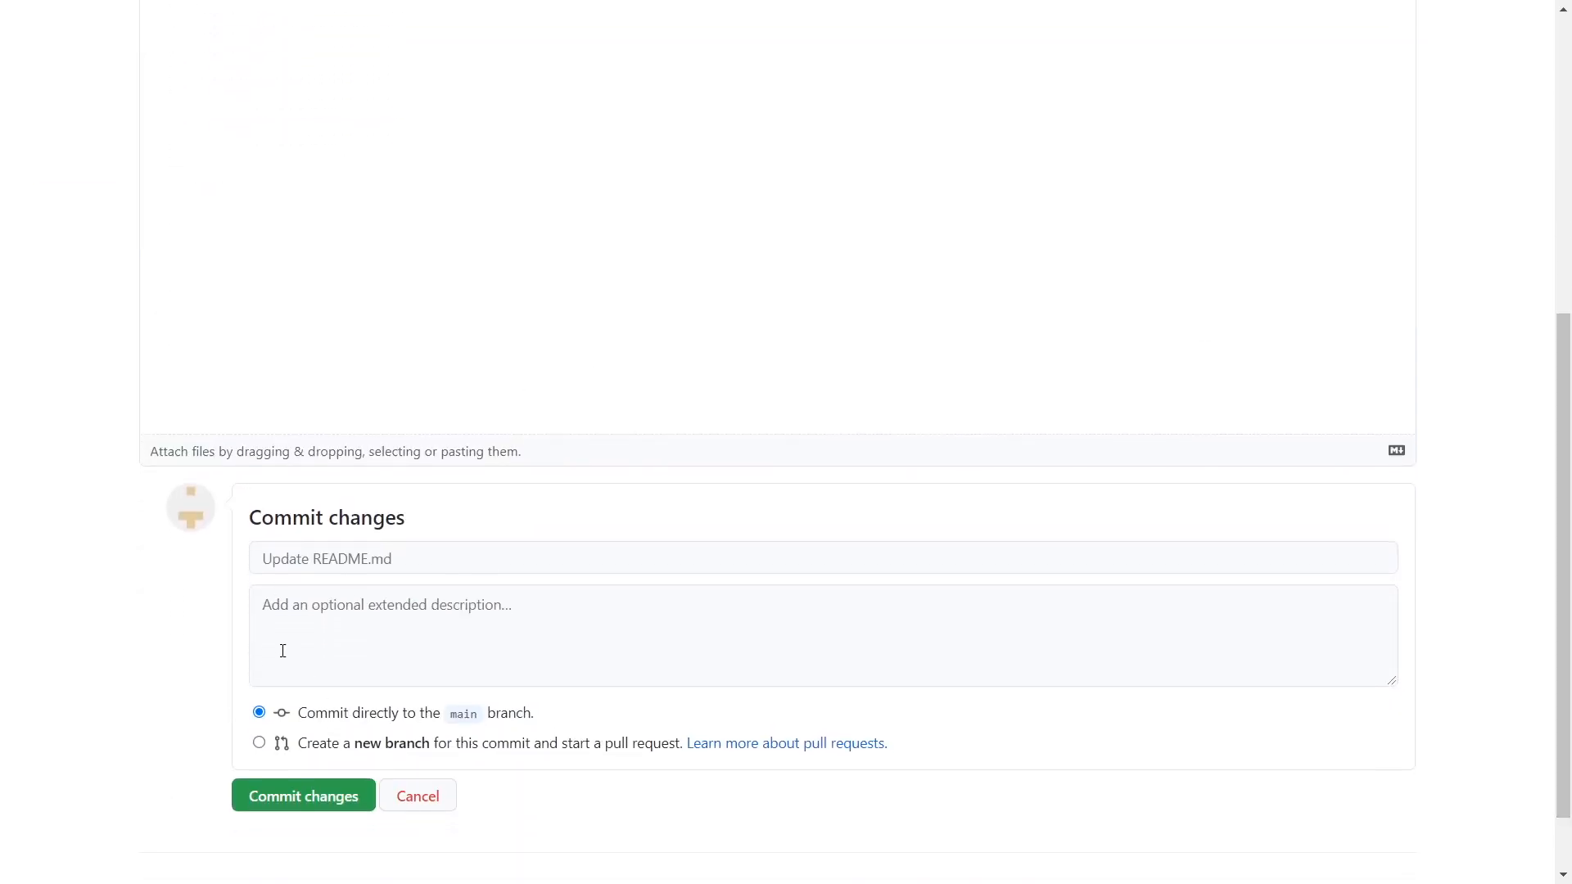
left_click(303, 806)
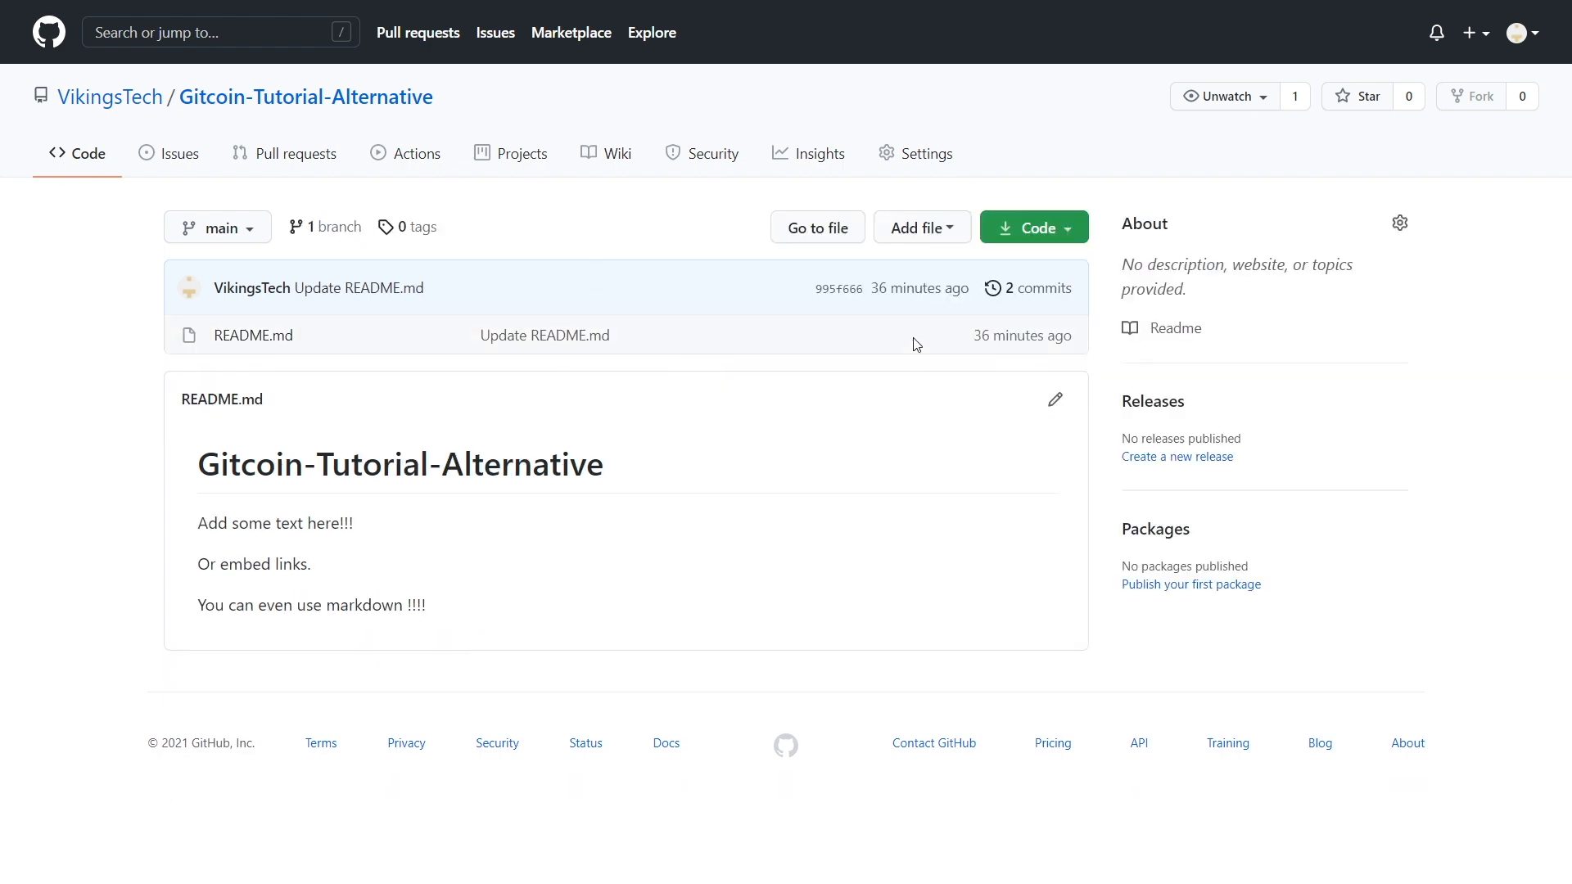
left_click(944, 227)
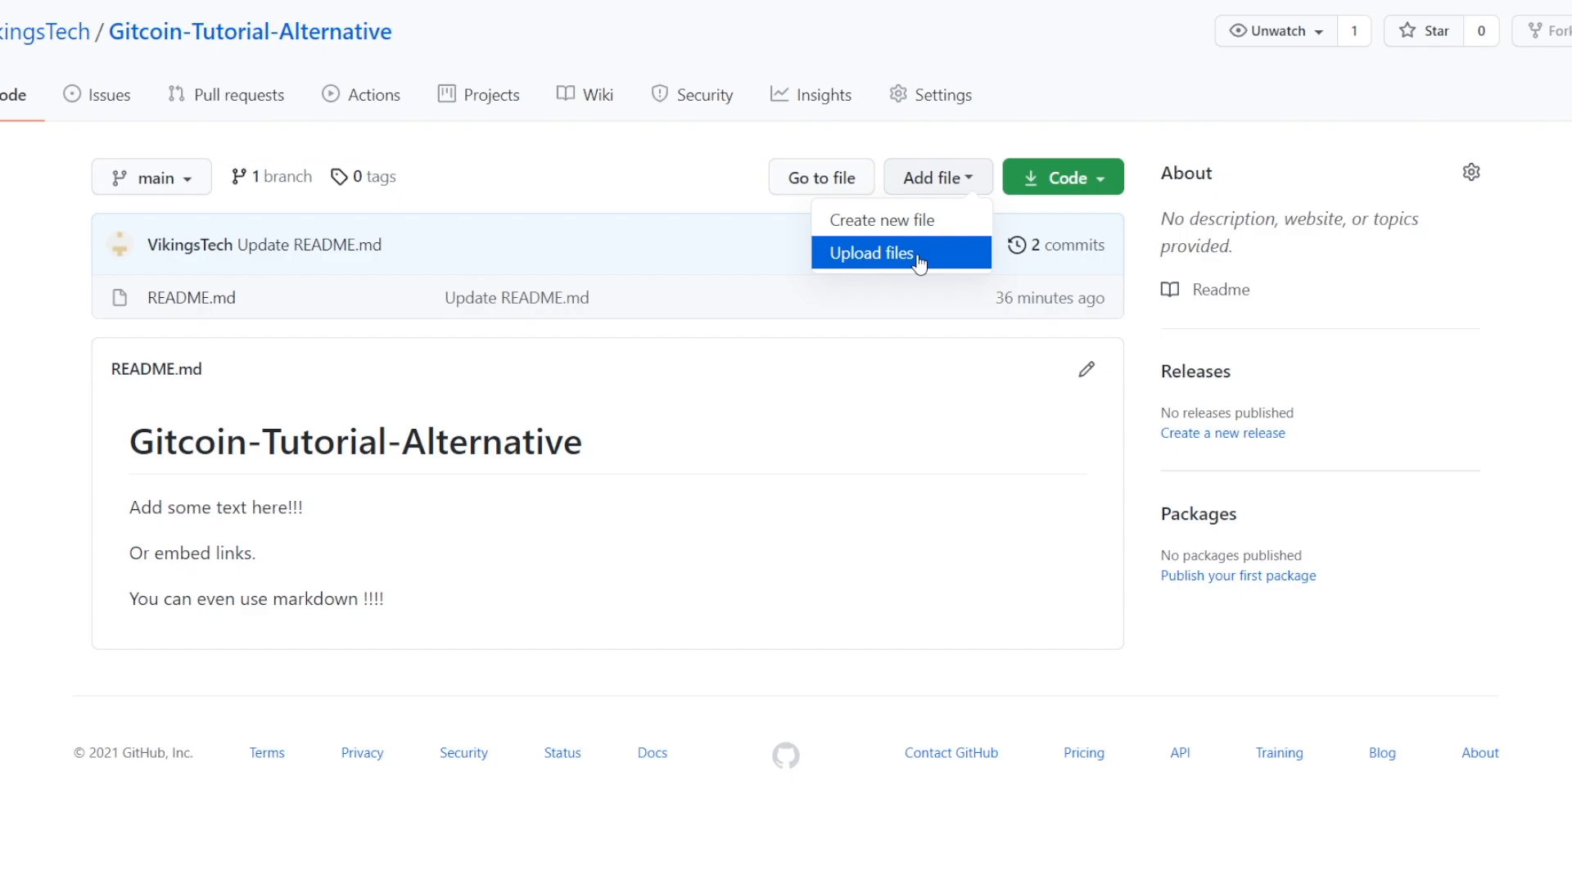
- Upload Logo.png from the Desktop's Logo folder to the repository
left_click(907, 260)
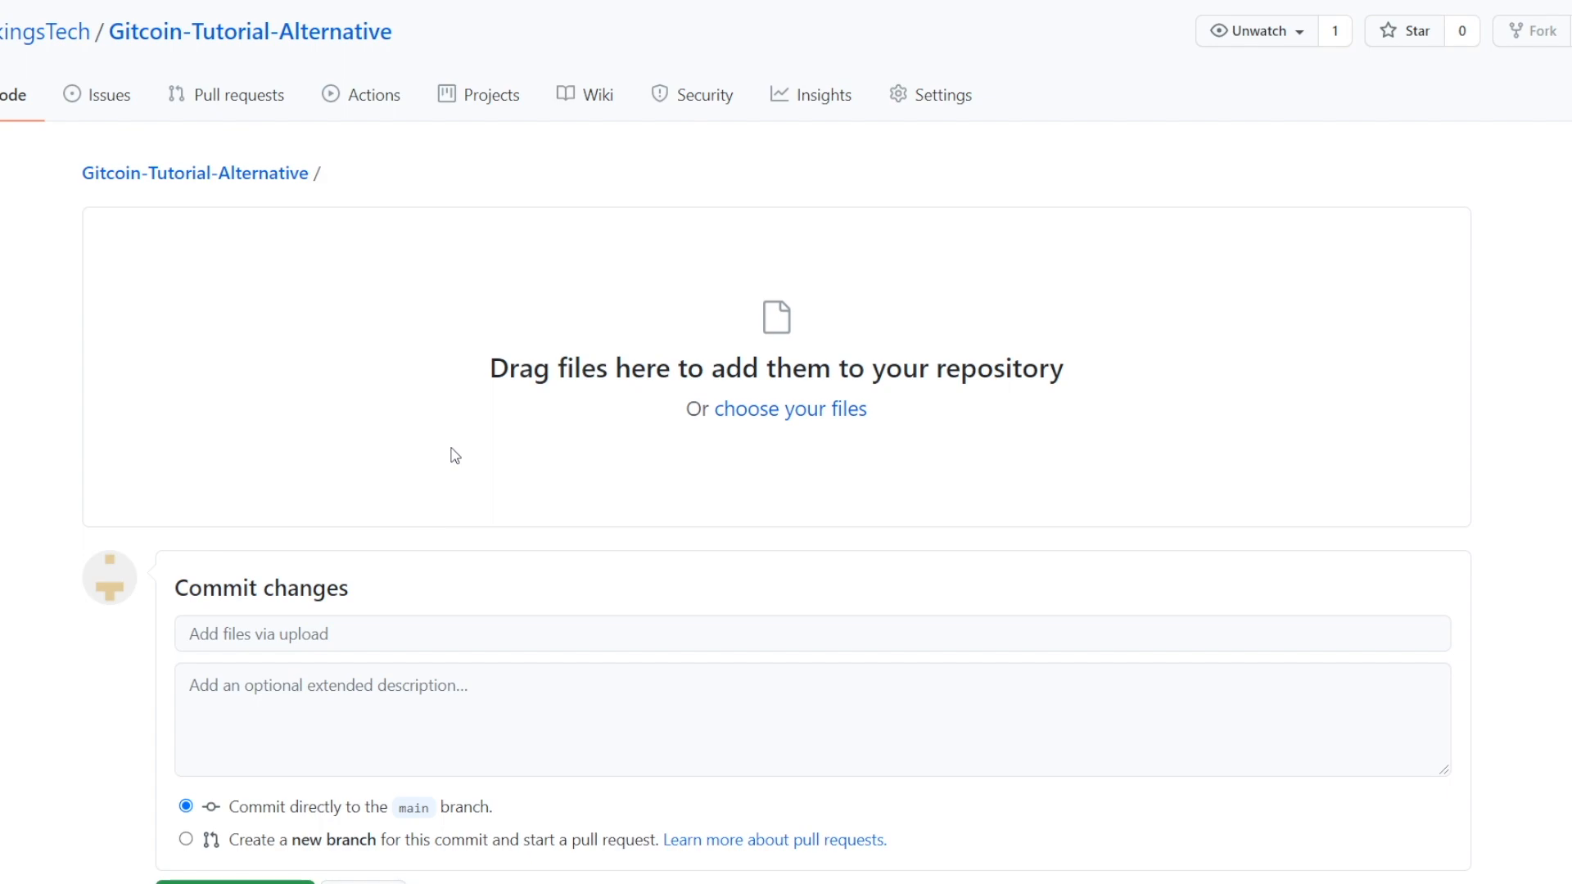
left_click(785, 409)
left_click(31, 105)
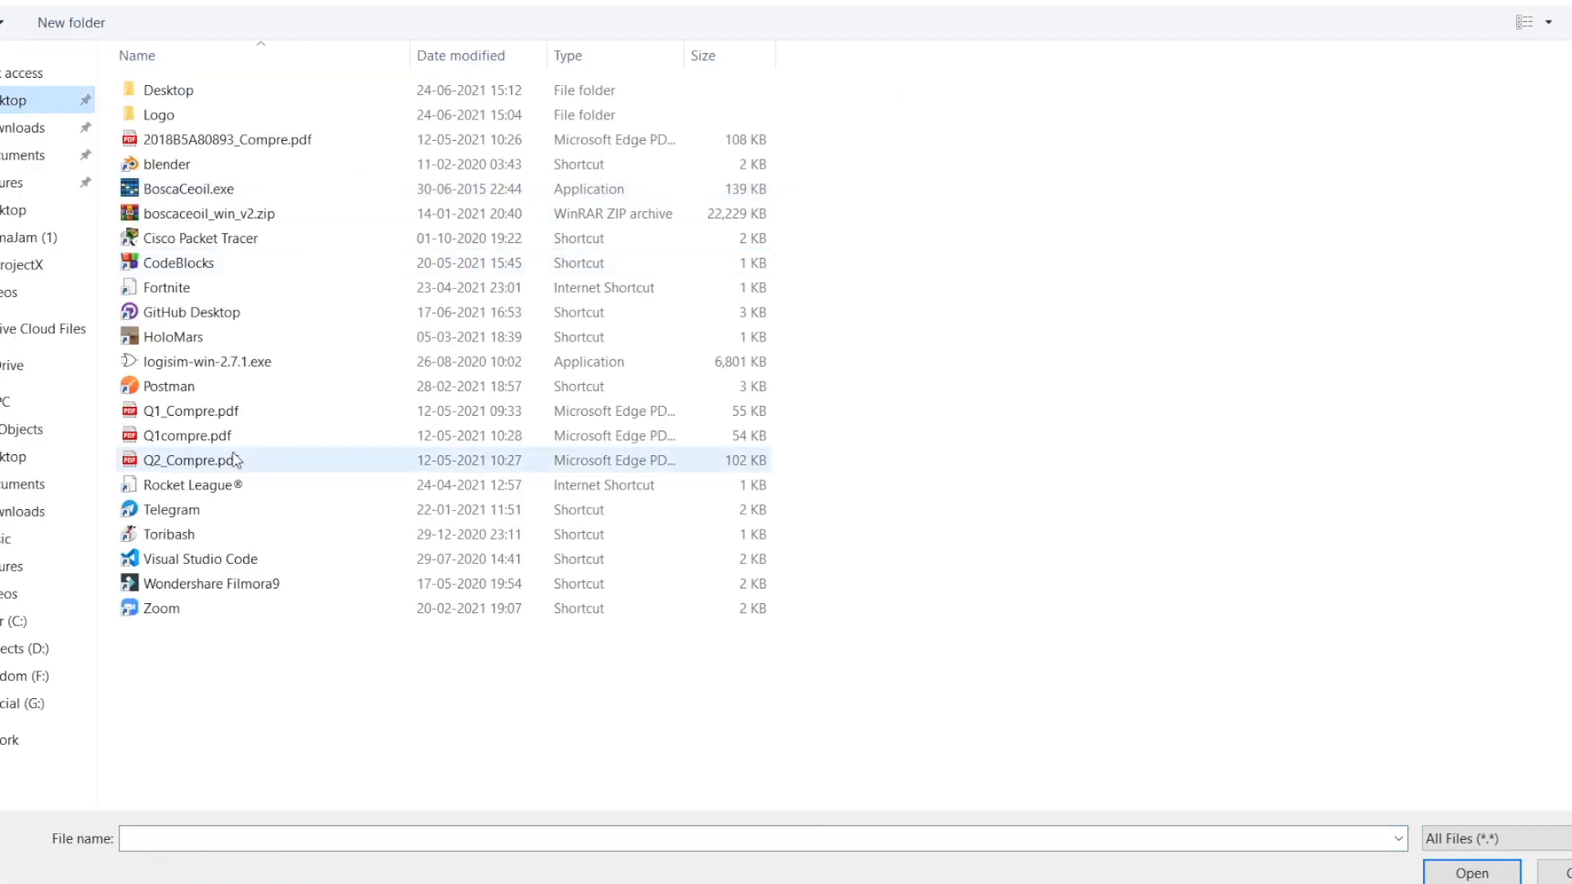
double_click(200, 120)
left_click(176, 116)
left_click(1472, 874)
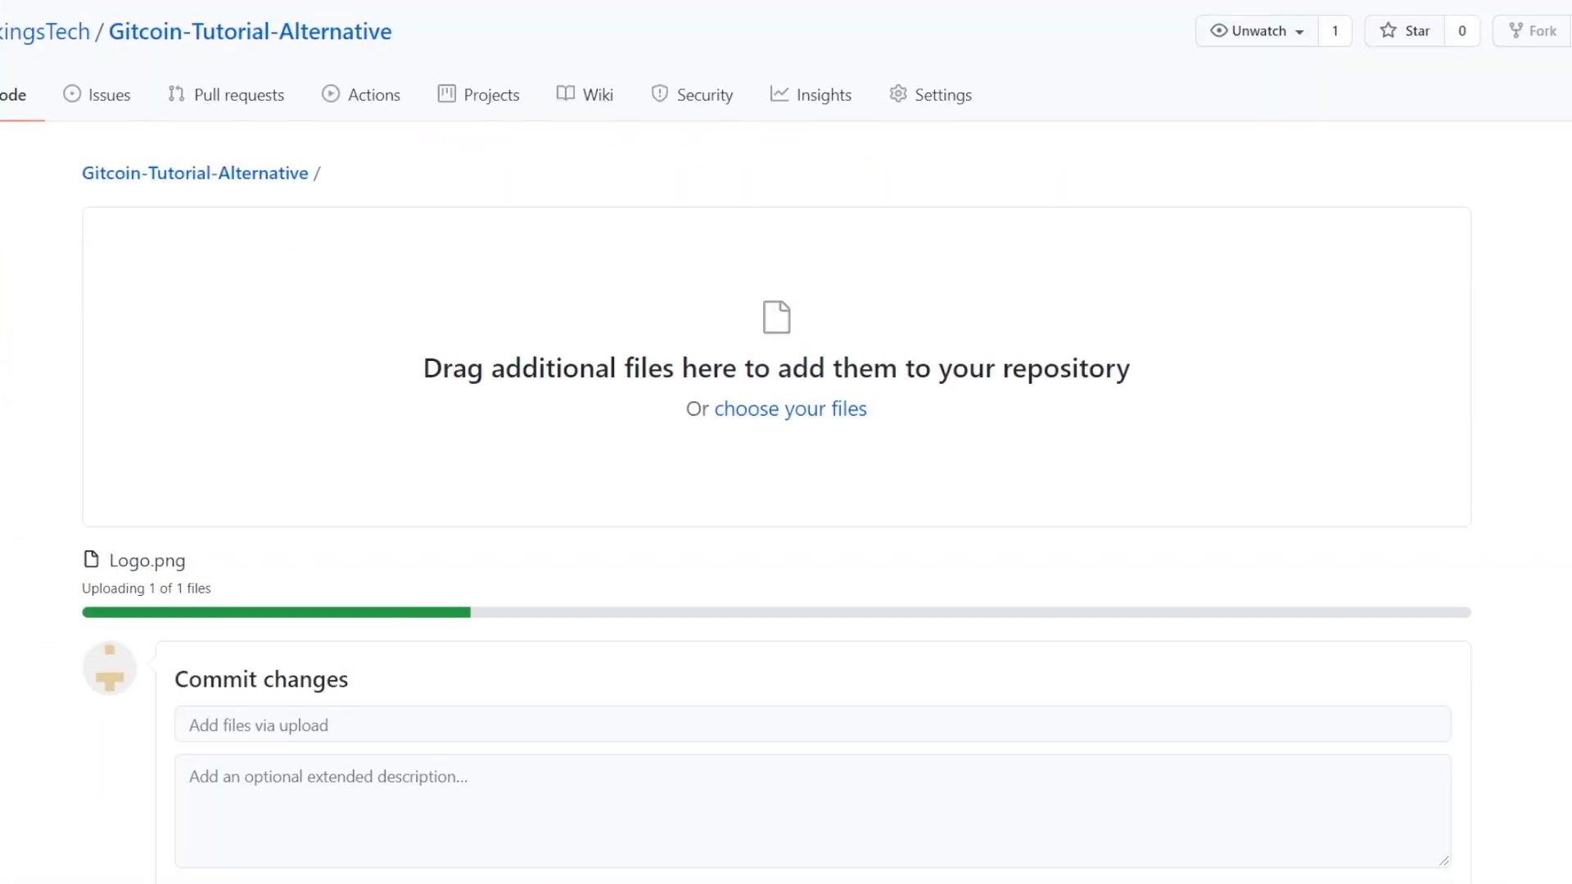
scroll(1521, 482, "down", 2)
- Commit the uploaded Logo.png to main with the summary 'Media Upload'
left_click(302, 586)
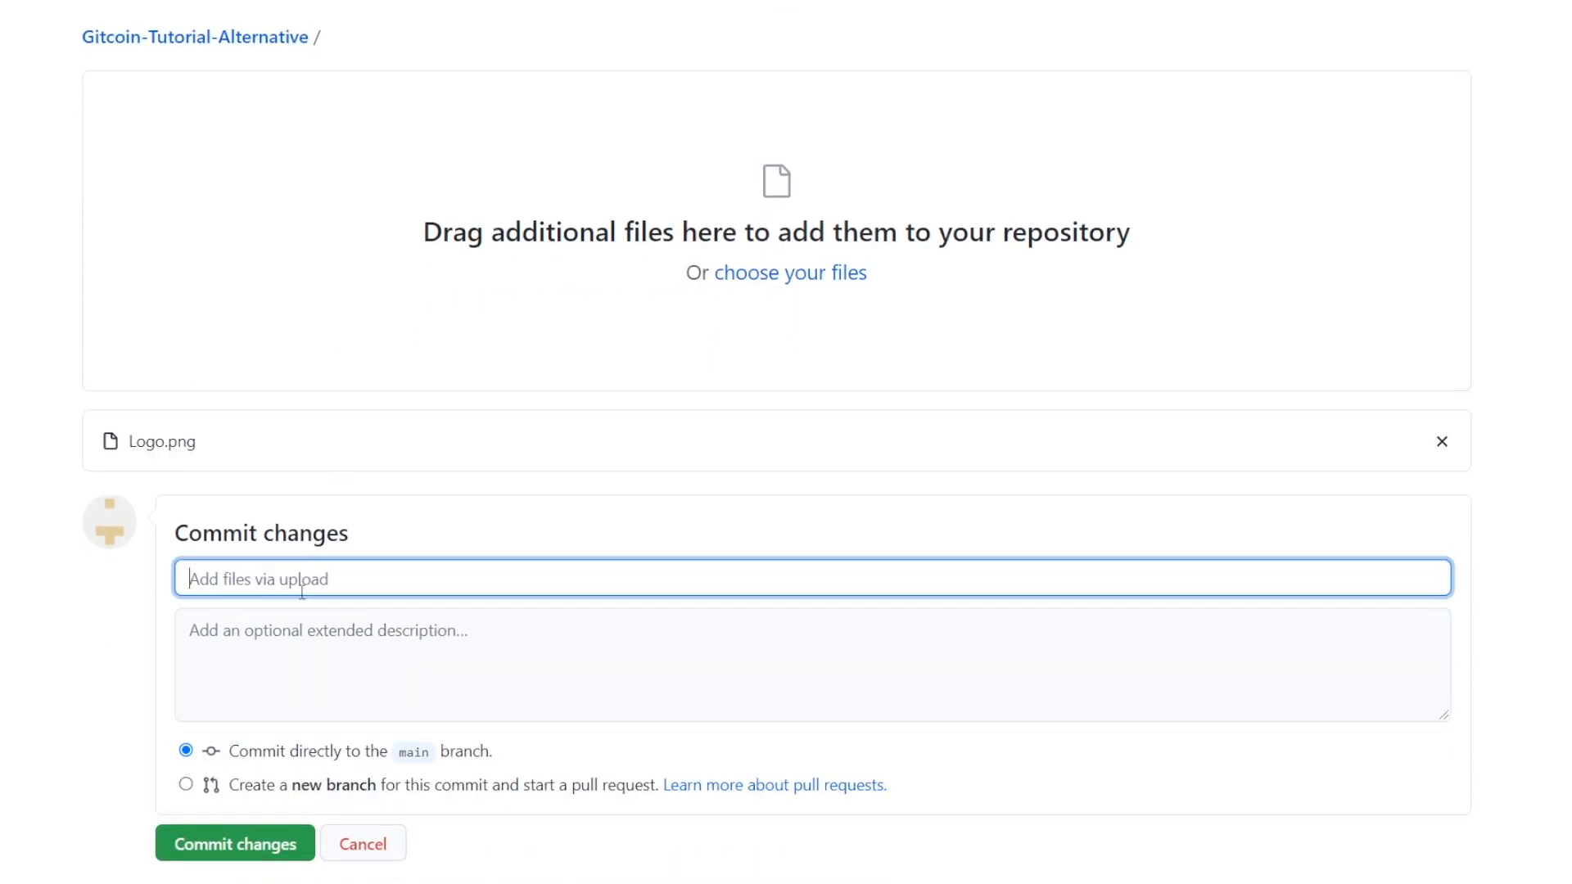
type("a Upload")
left_click(217, 852)
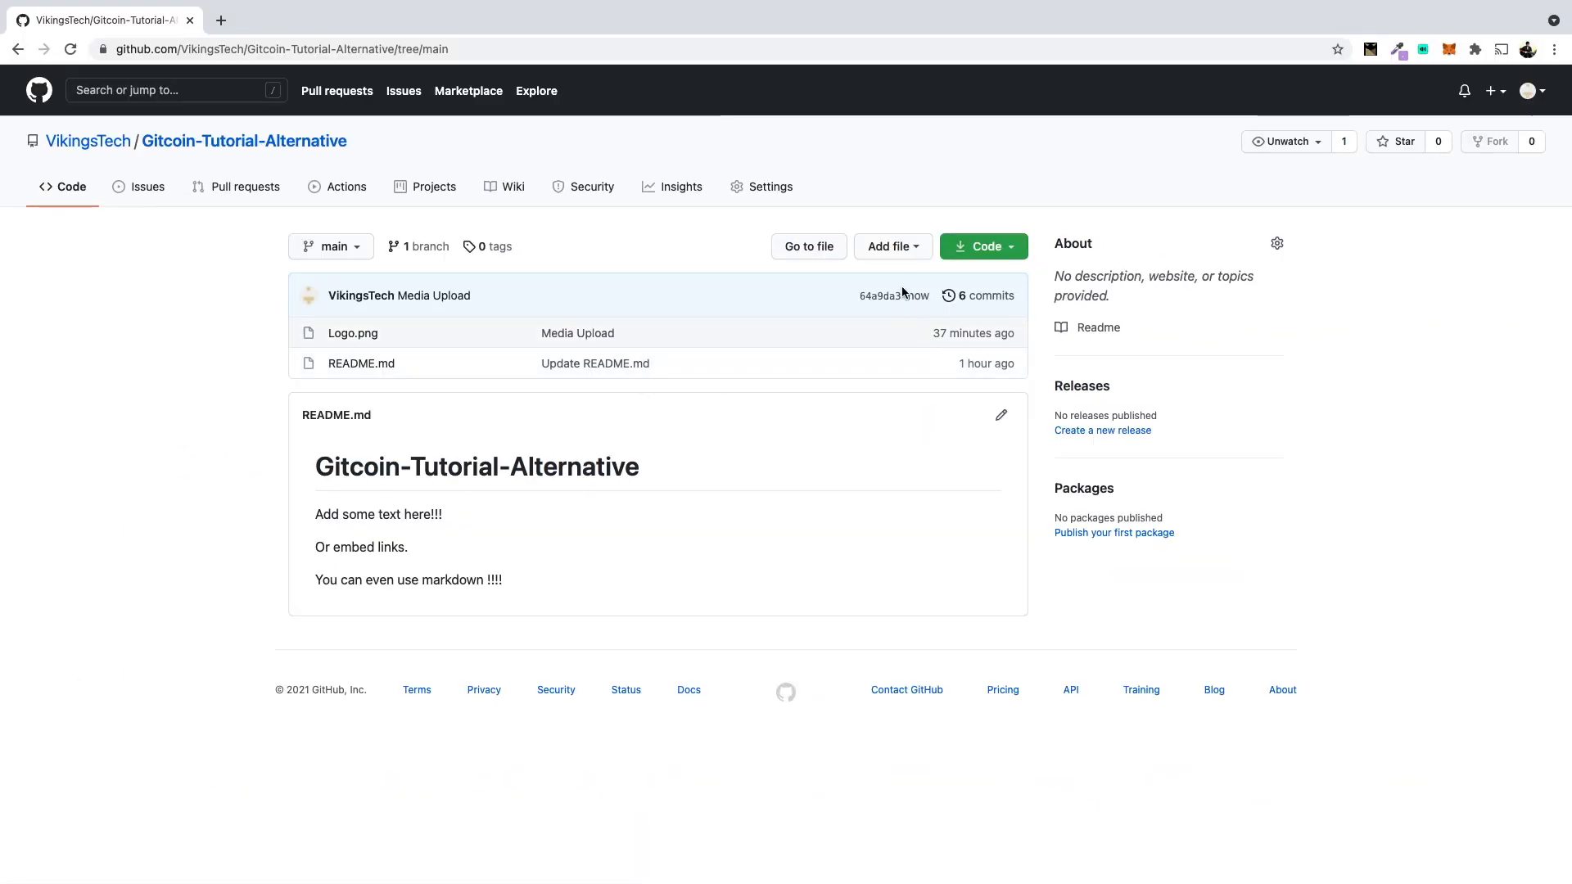
- Start a new file named LICENSE.md, view the license templates, then return to the blank editor
left_click(902, 248)
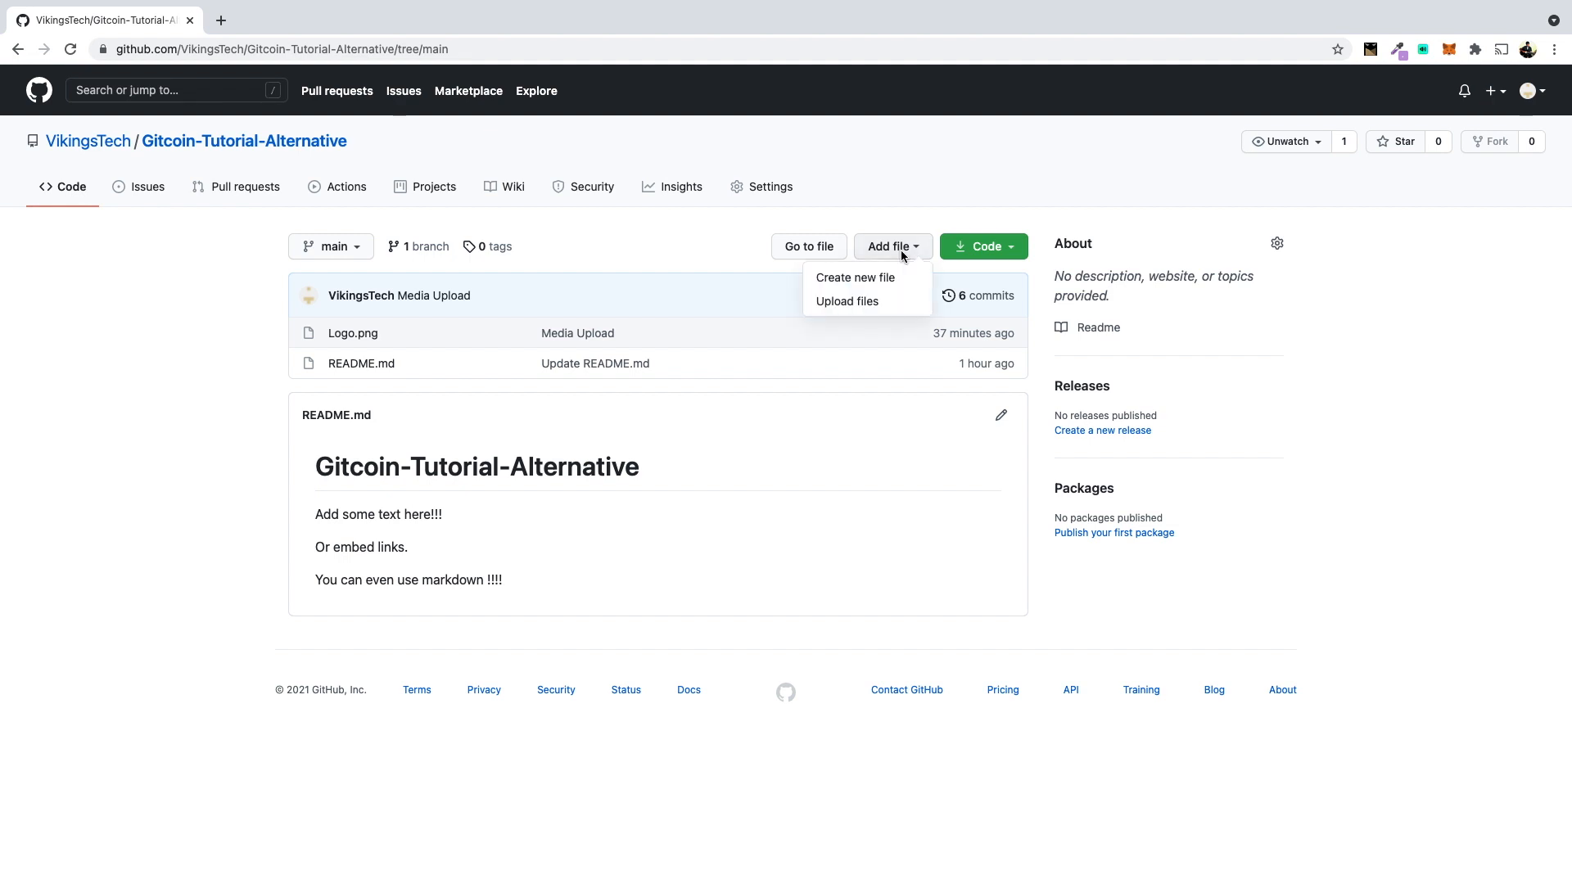
left_click(846, 279)
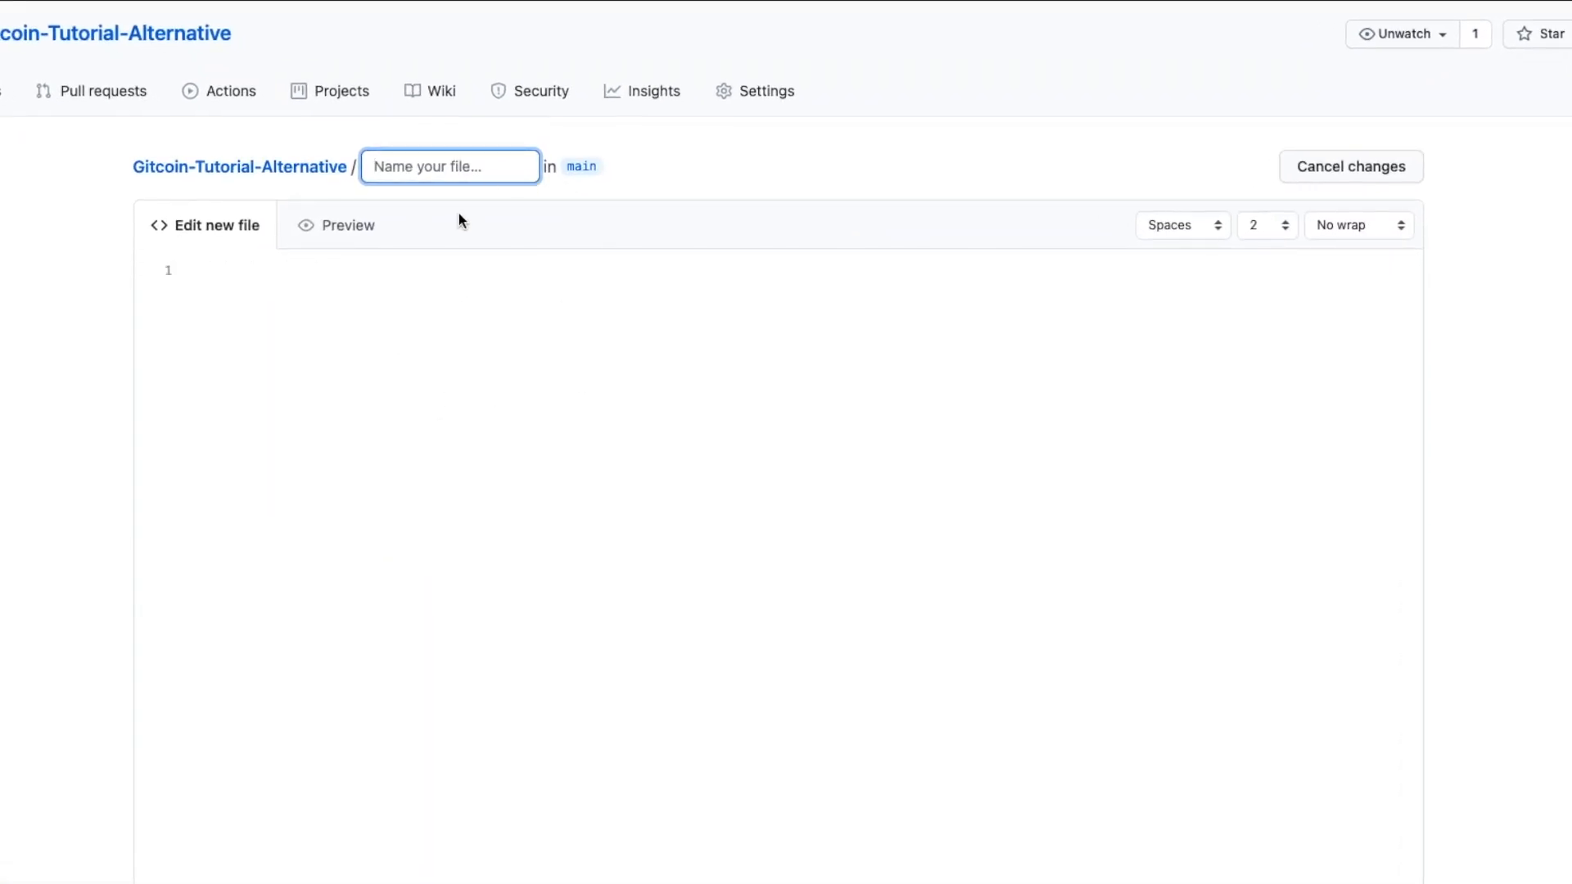
type("LICENSE.md")
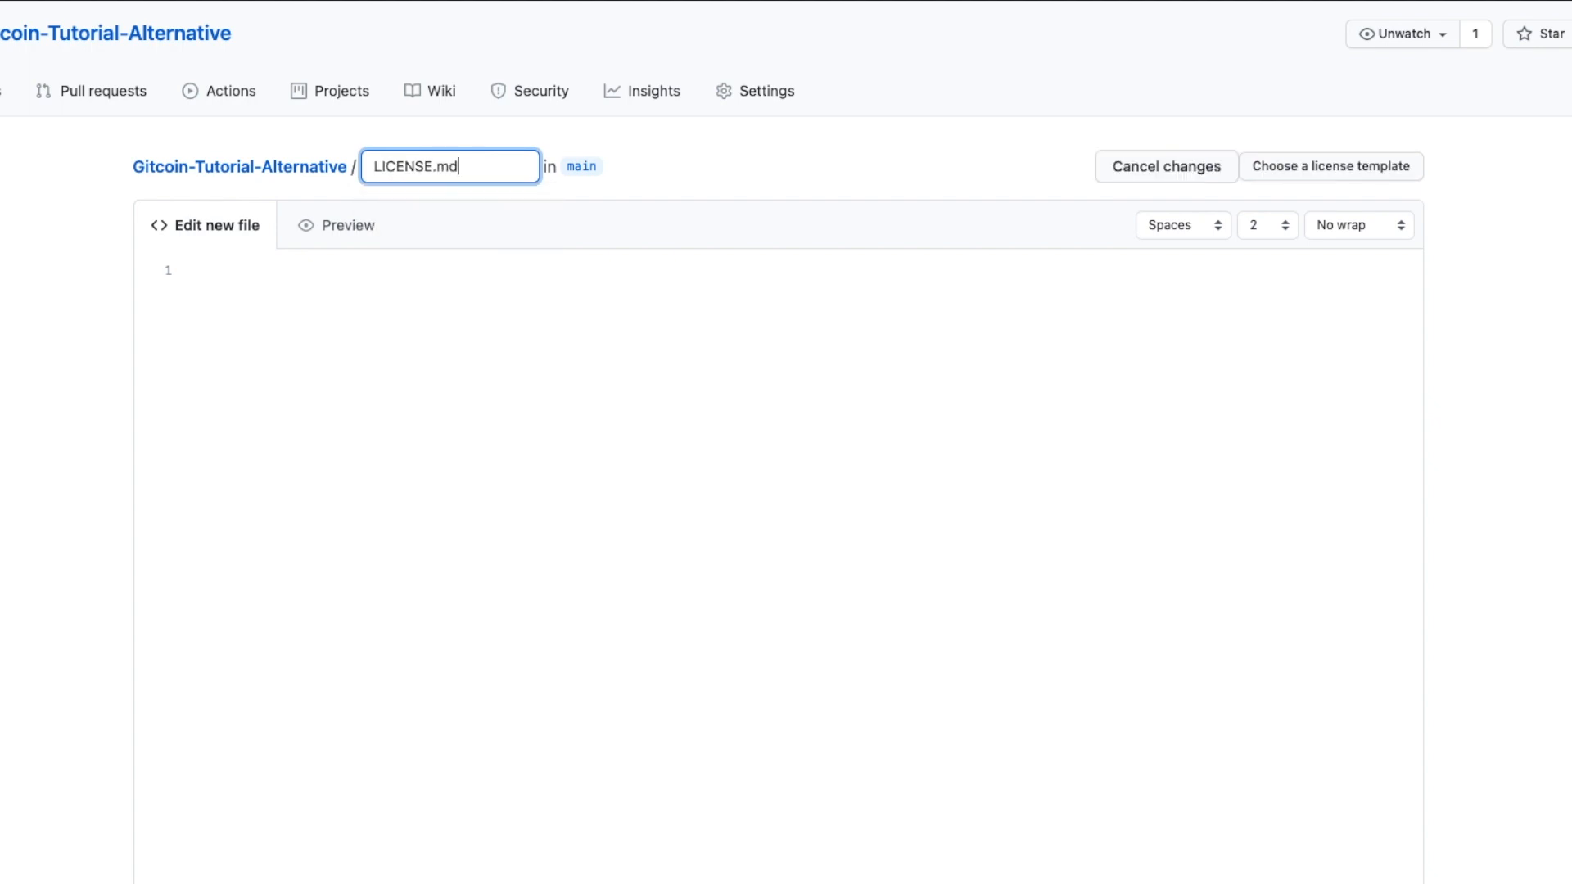
left_click(1319, 175)
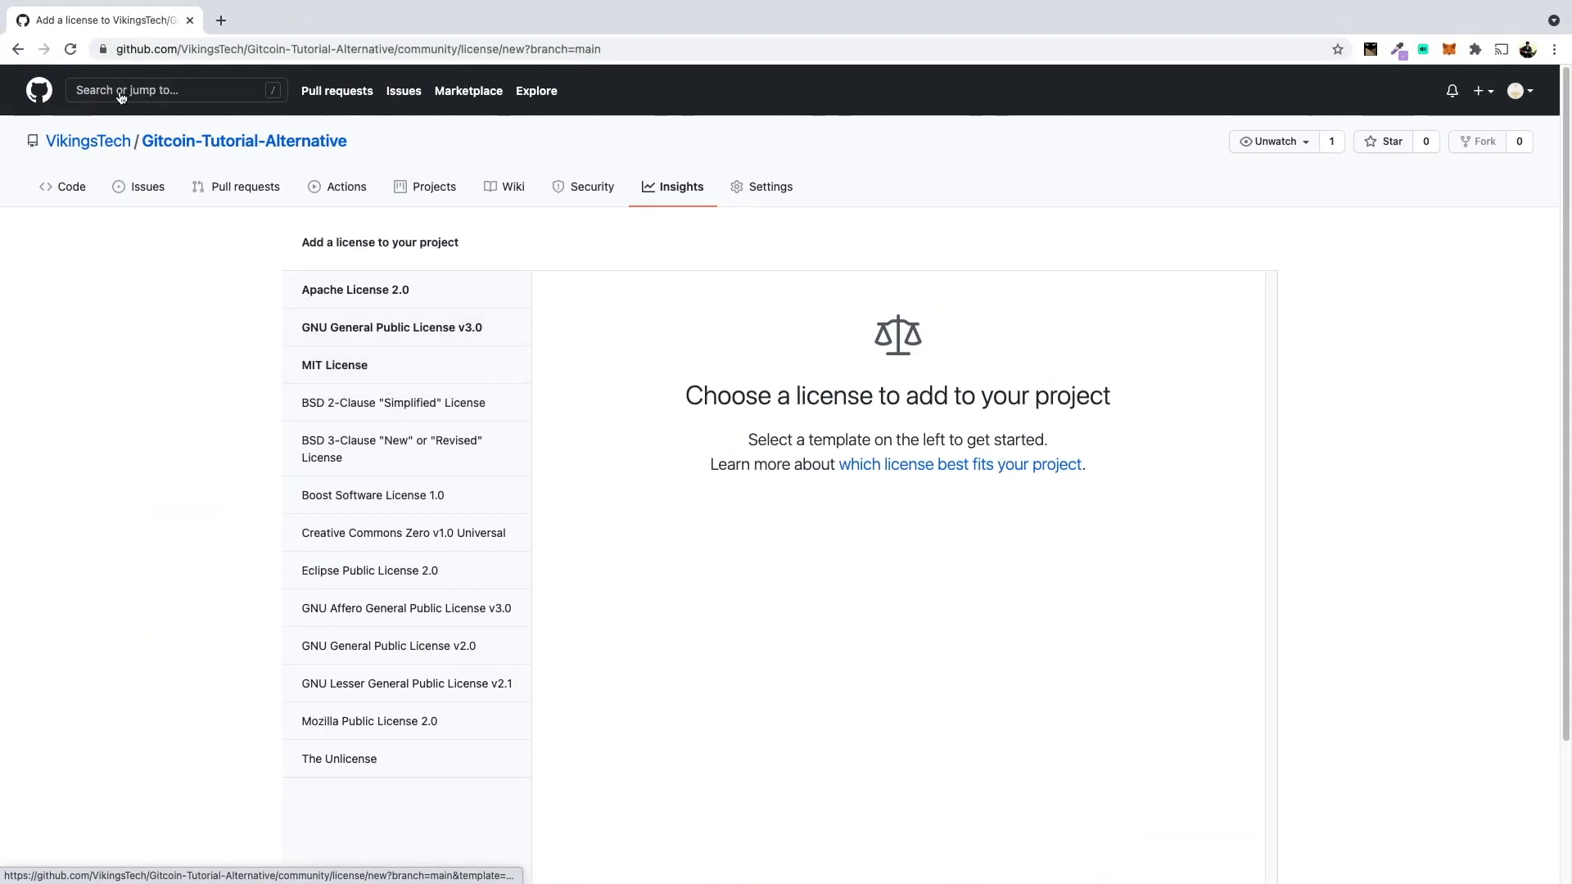
left_click(18, 49)
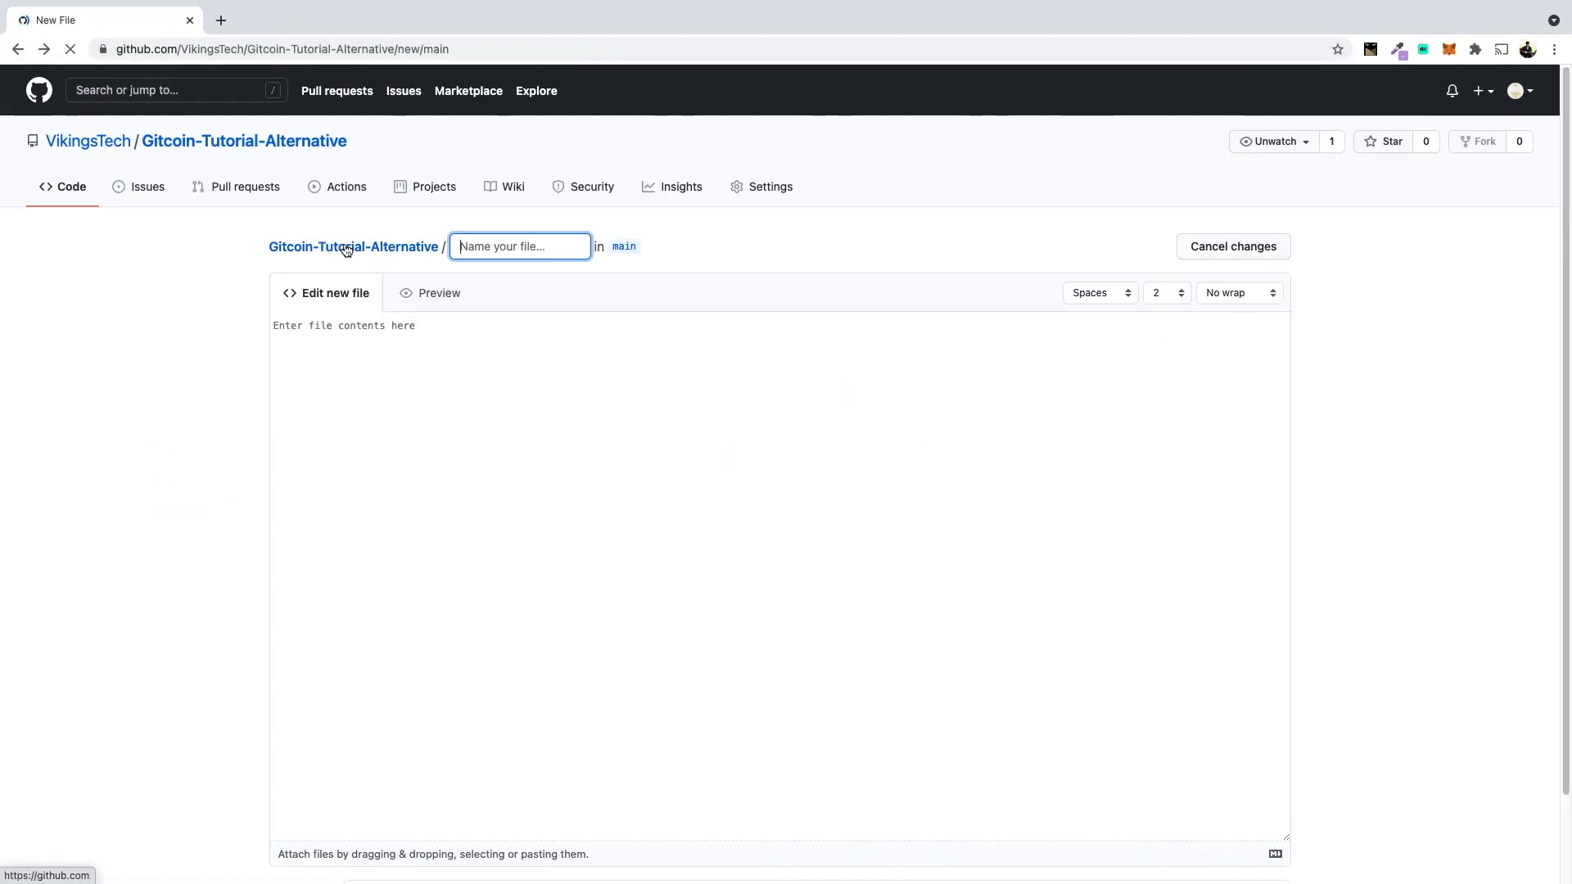
- Go to creativecommons.org and start the licence chooser from Share your work
left_click(221, 20)
type("crea")
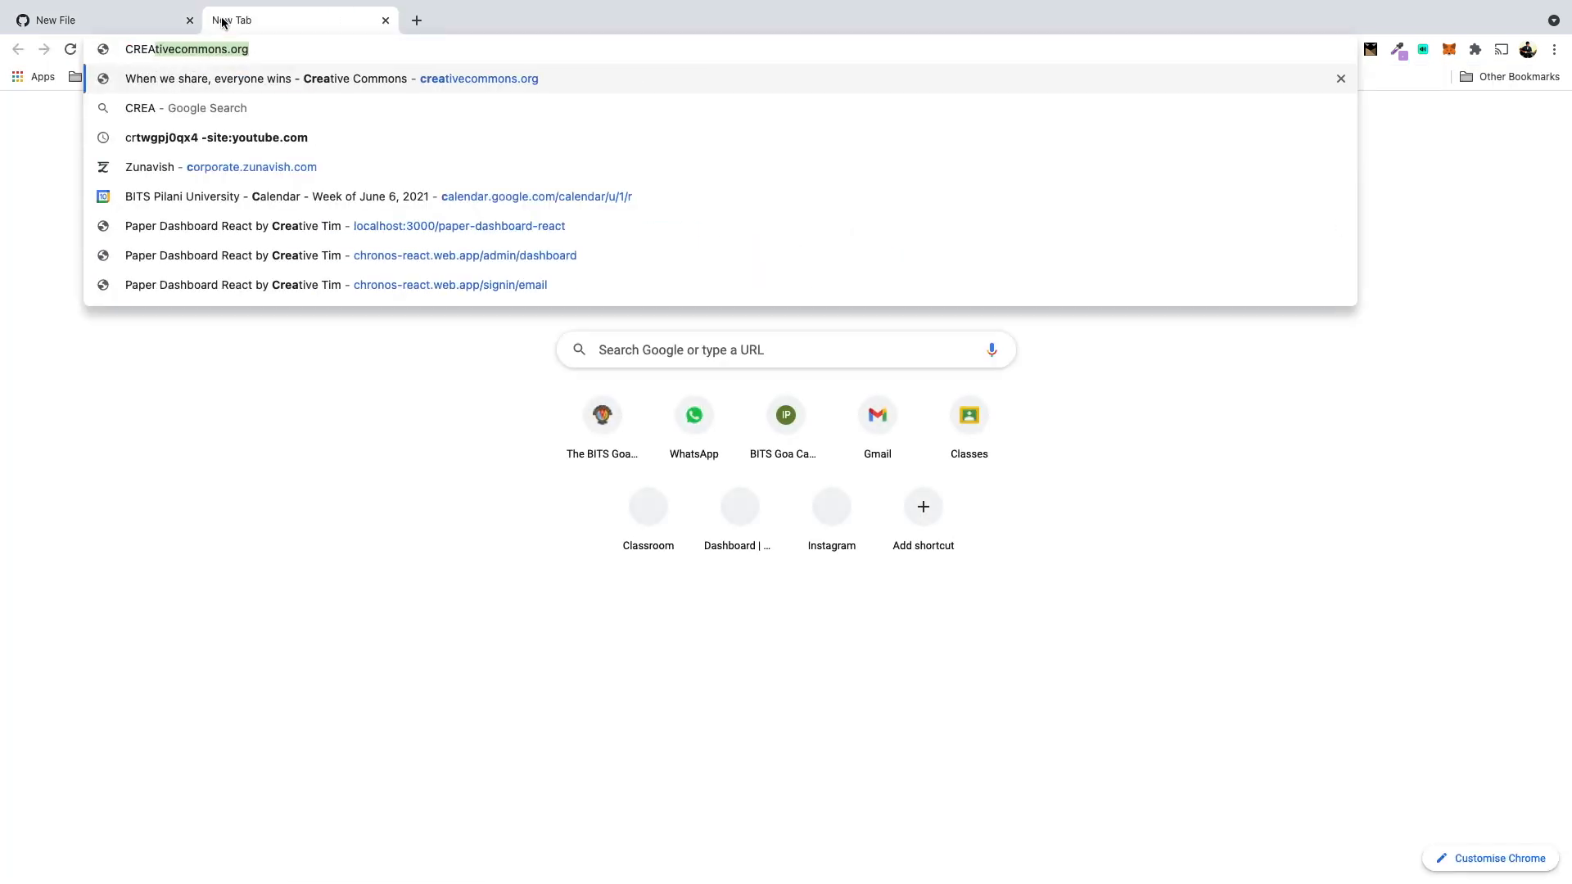
key("Return")
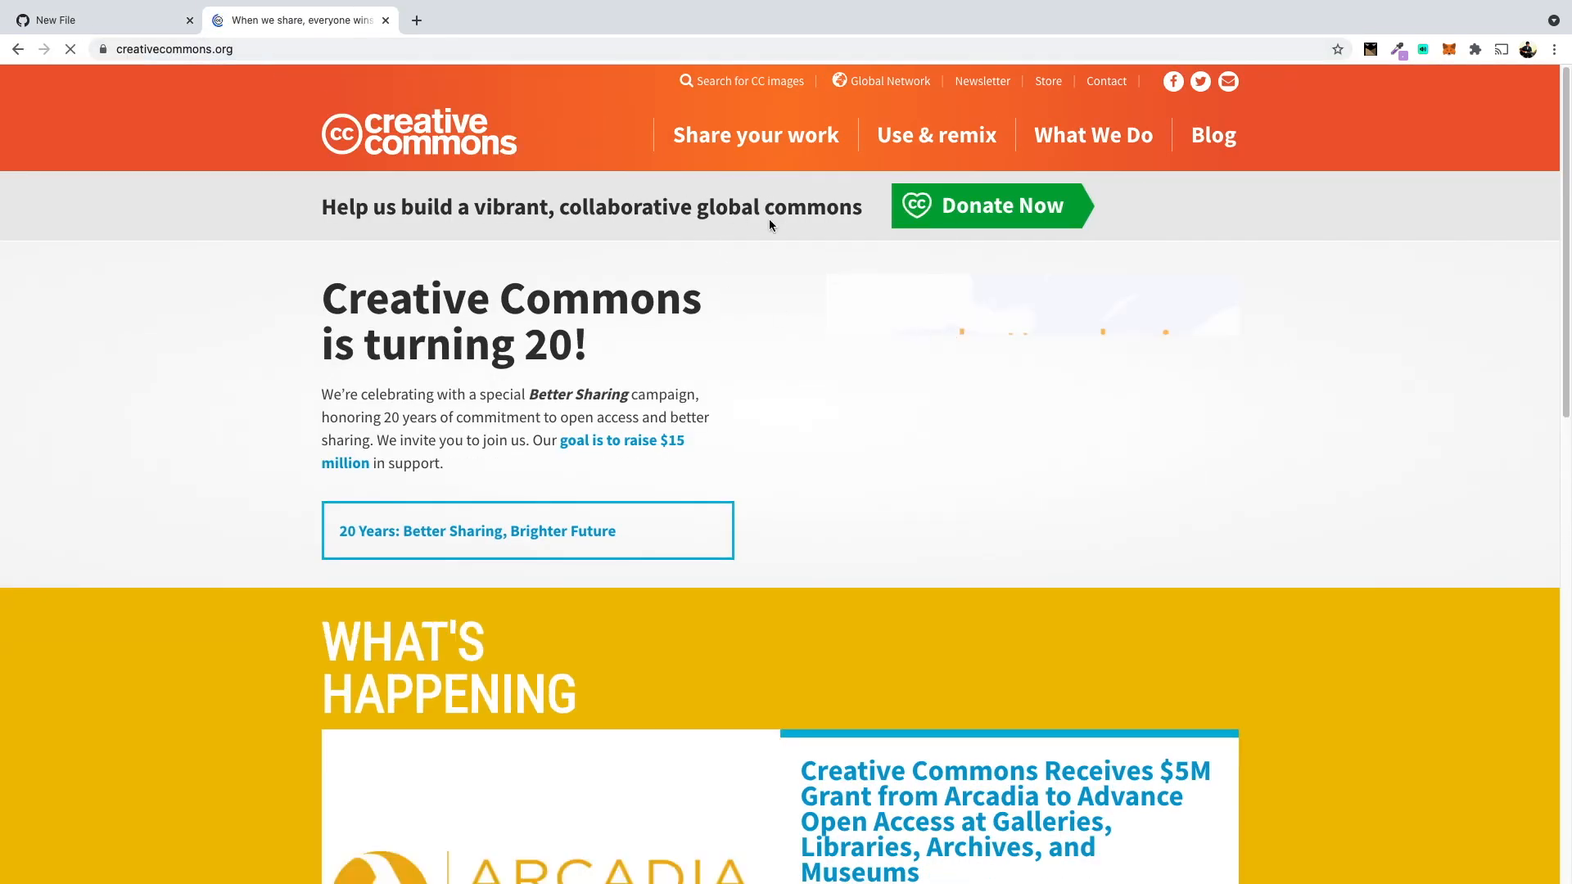
left_click(780, 139)
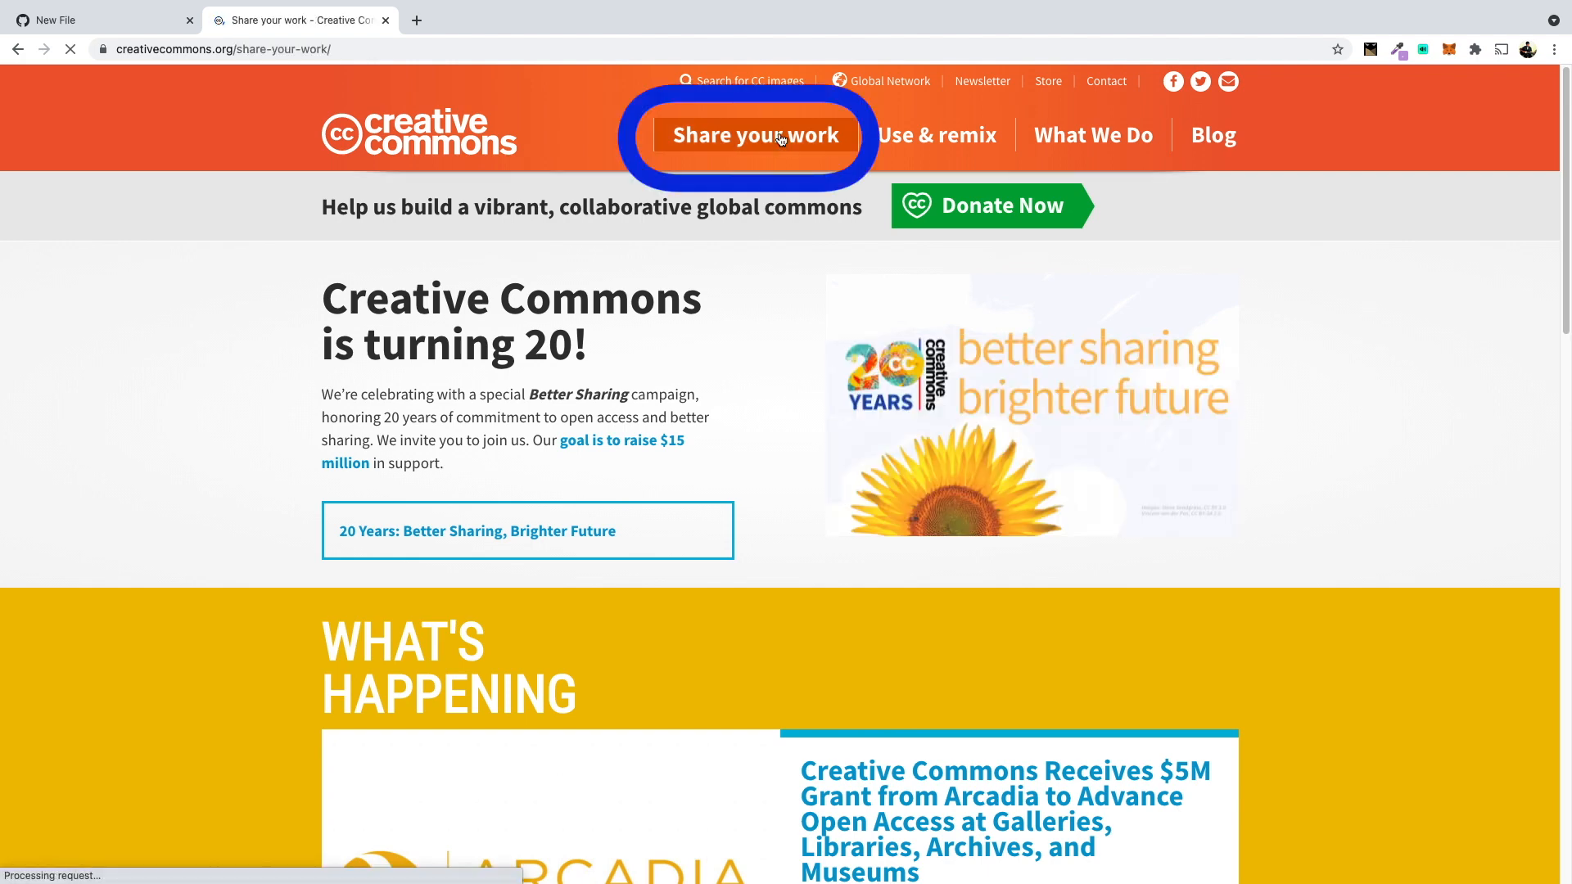
scroll(856, 356, "down", 2)
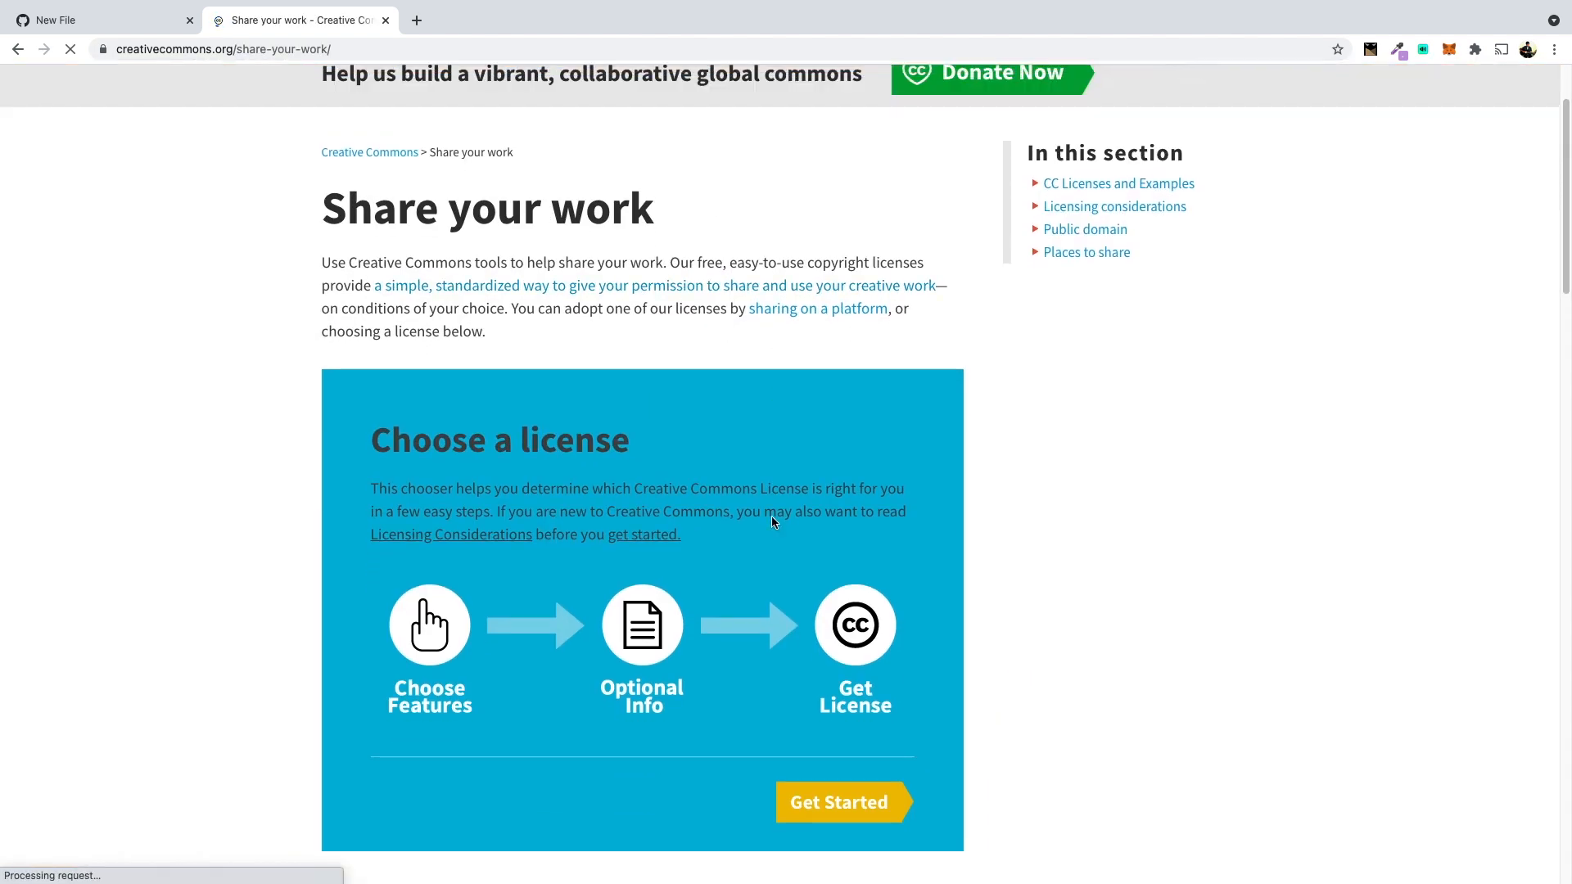
scroll(772, 515, "down", 2)
left_click(813, 637)
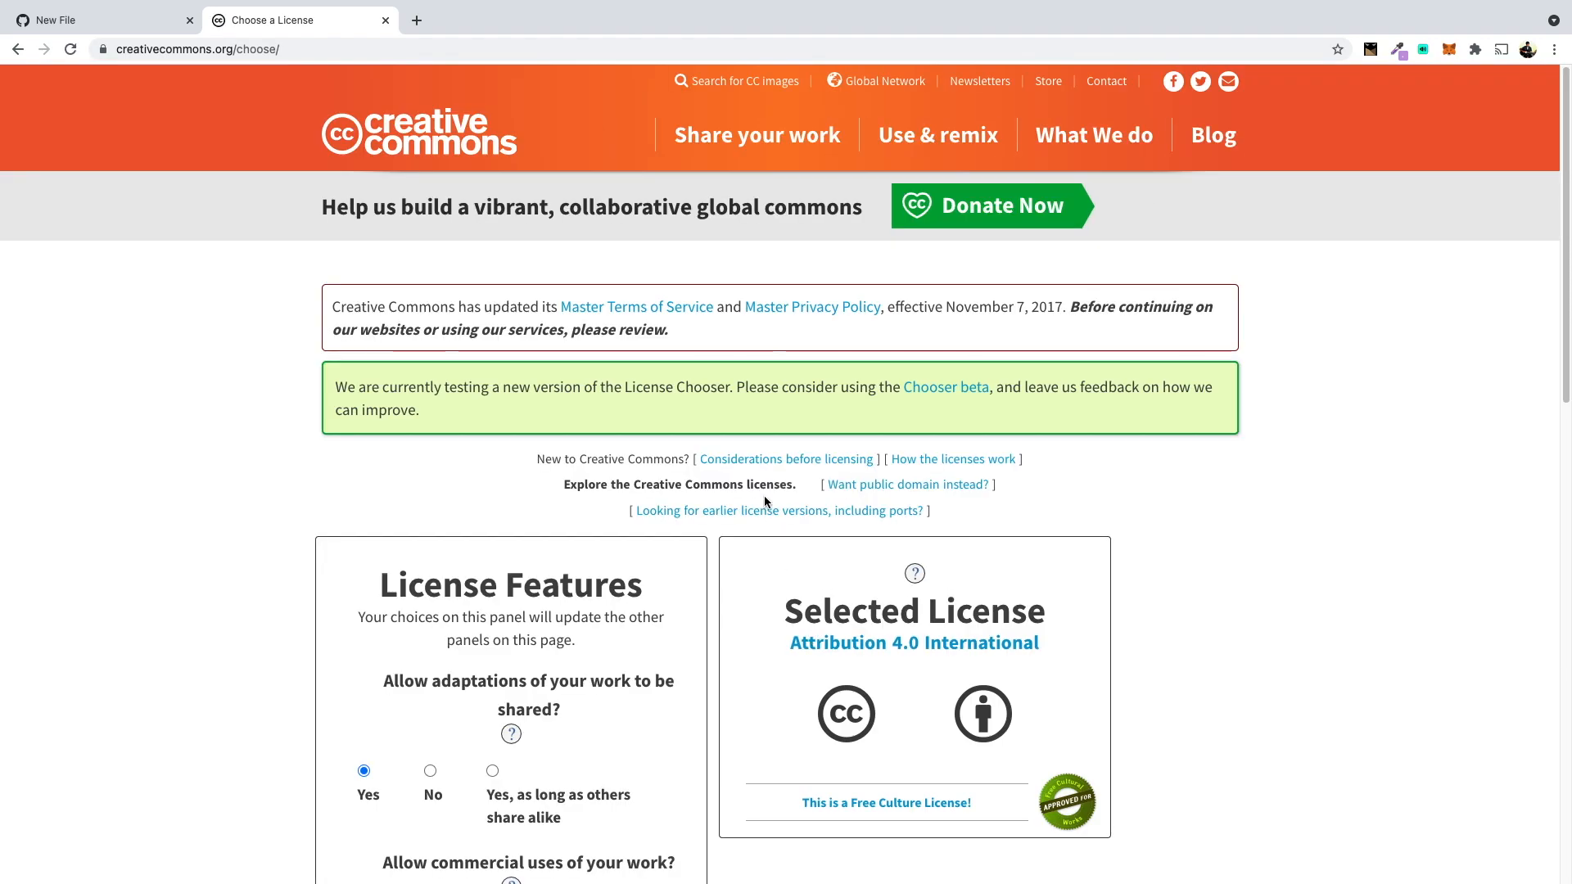
- Allow adaptations and forbid commercial use to get Attribution-NonCommercial 4.0 International, with the normal badge
scroll(758, 493, "down", 10)
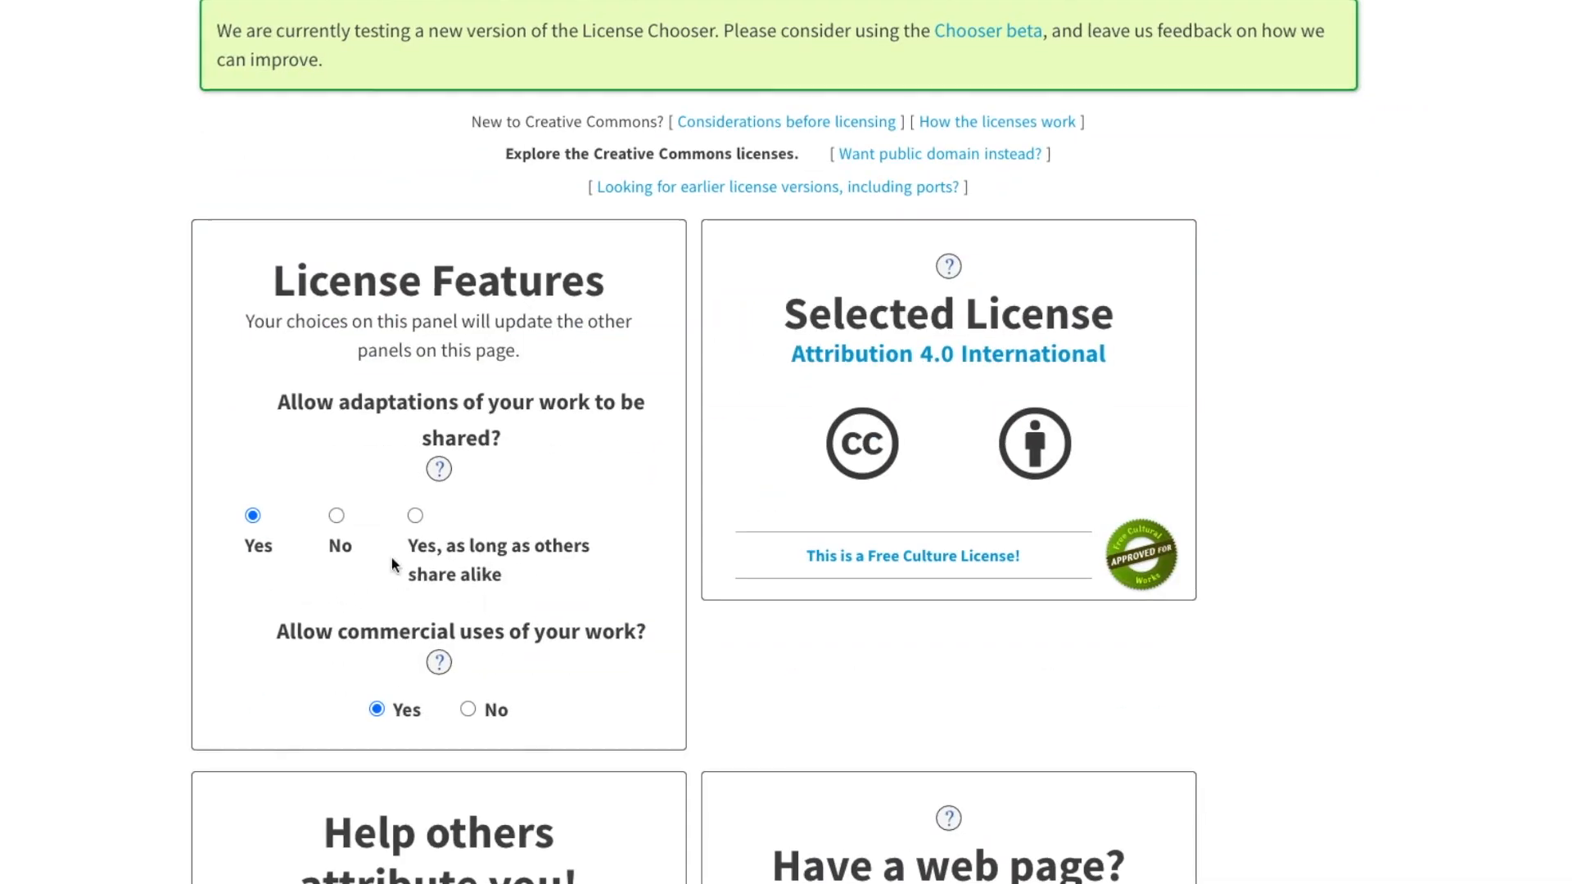
scroll(450, 476, "up", 2)
scroll(535, 522, "up", 1)
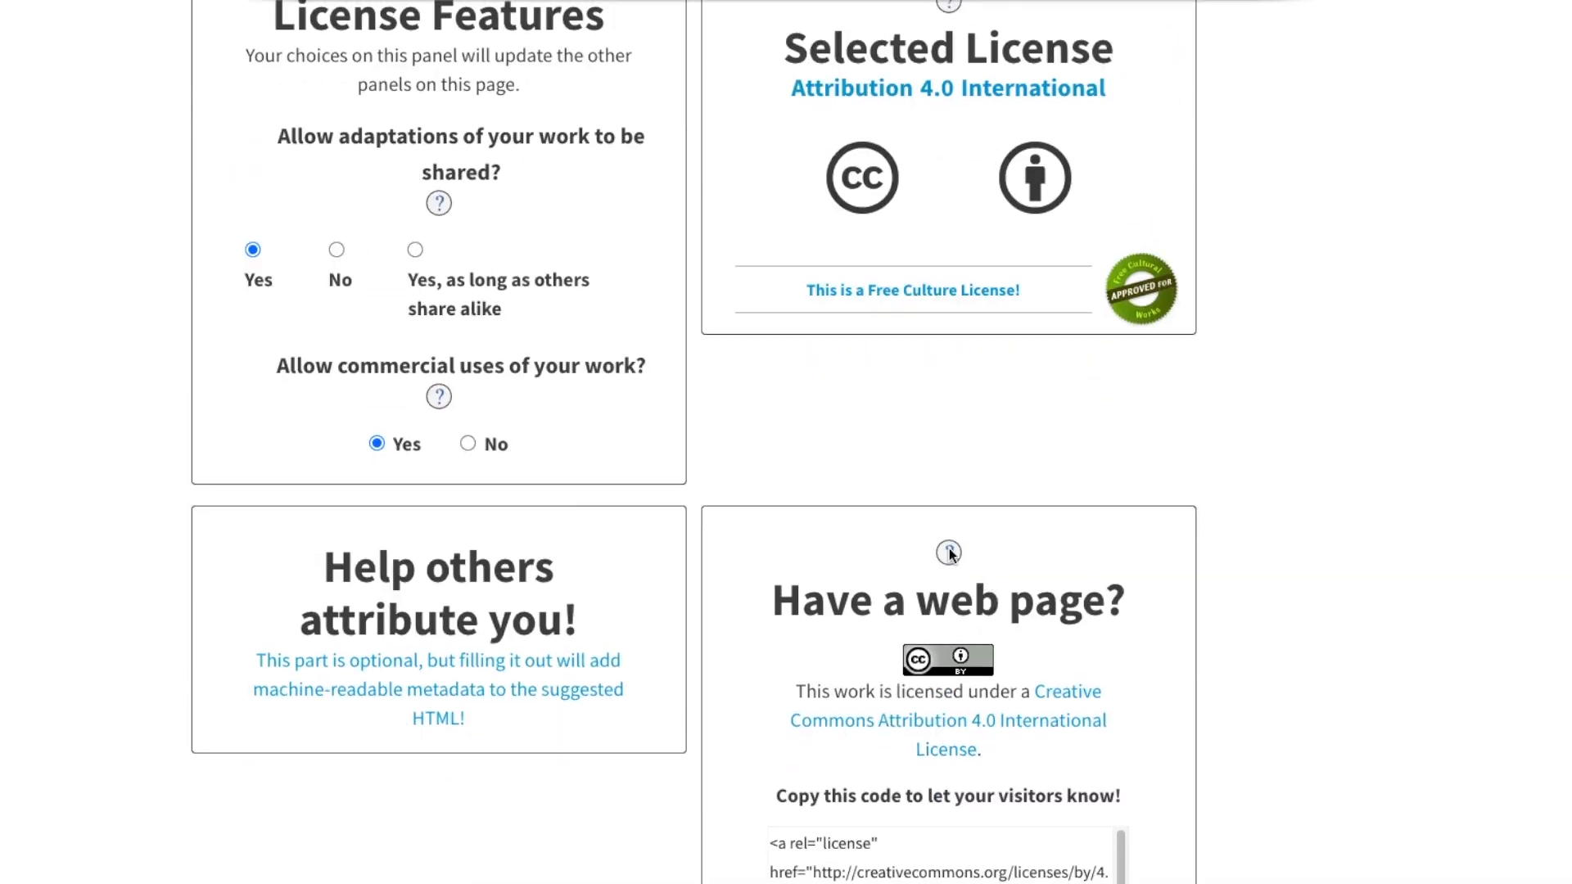
left_click(336, 246)
left_click(468, 440)
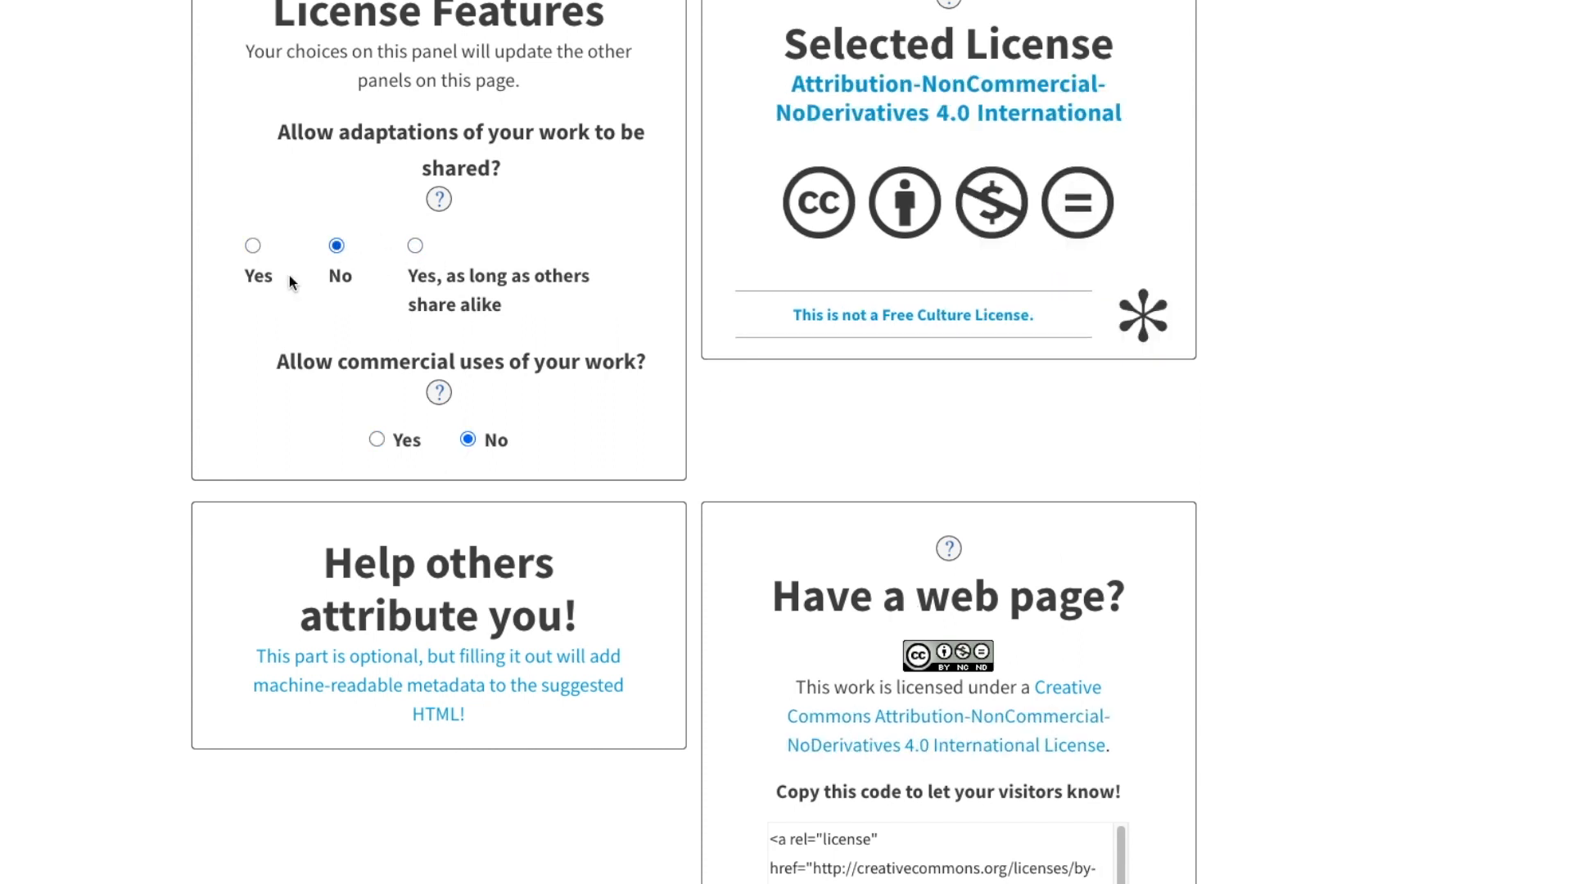
left_click(377, 440)
left_click(467, 440)
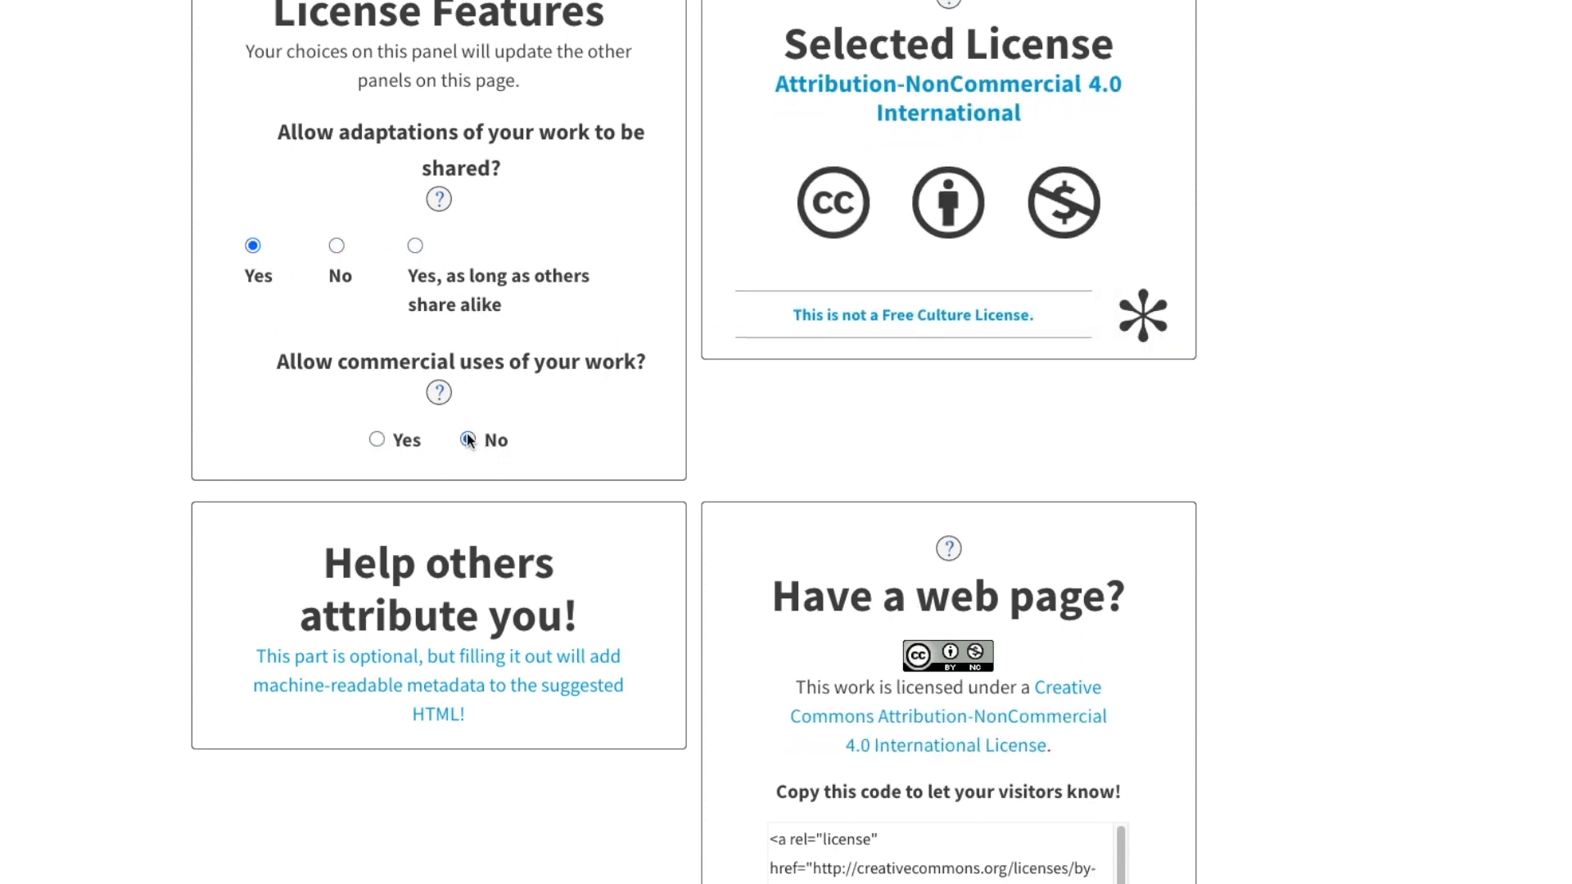
scroll(867, 474, "down", 4)
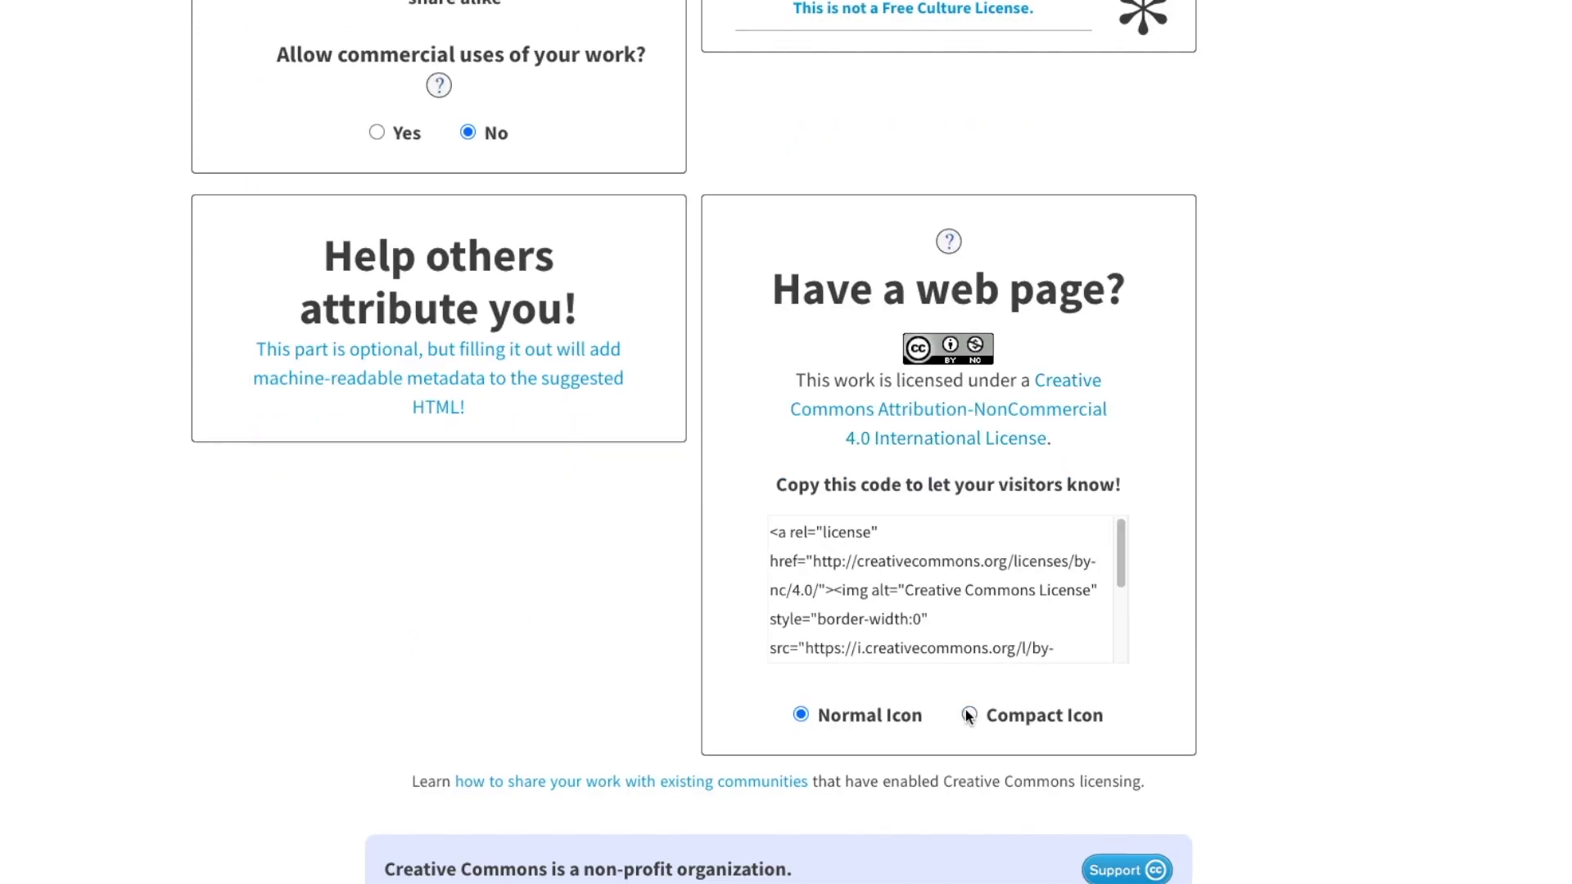
left_click(967, 713)
left_click(860, 715)
- Copy the licence HTML code, paste it into LICENSE.md on GitHub, and commit
left_click(866, 587)
key("ctrl+c")
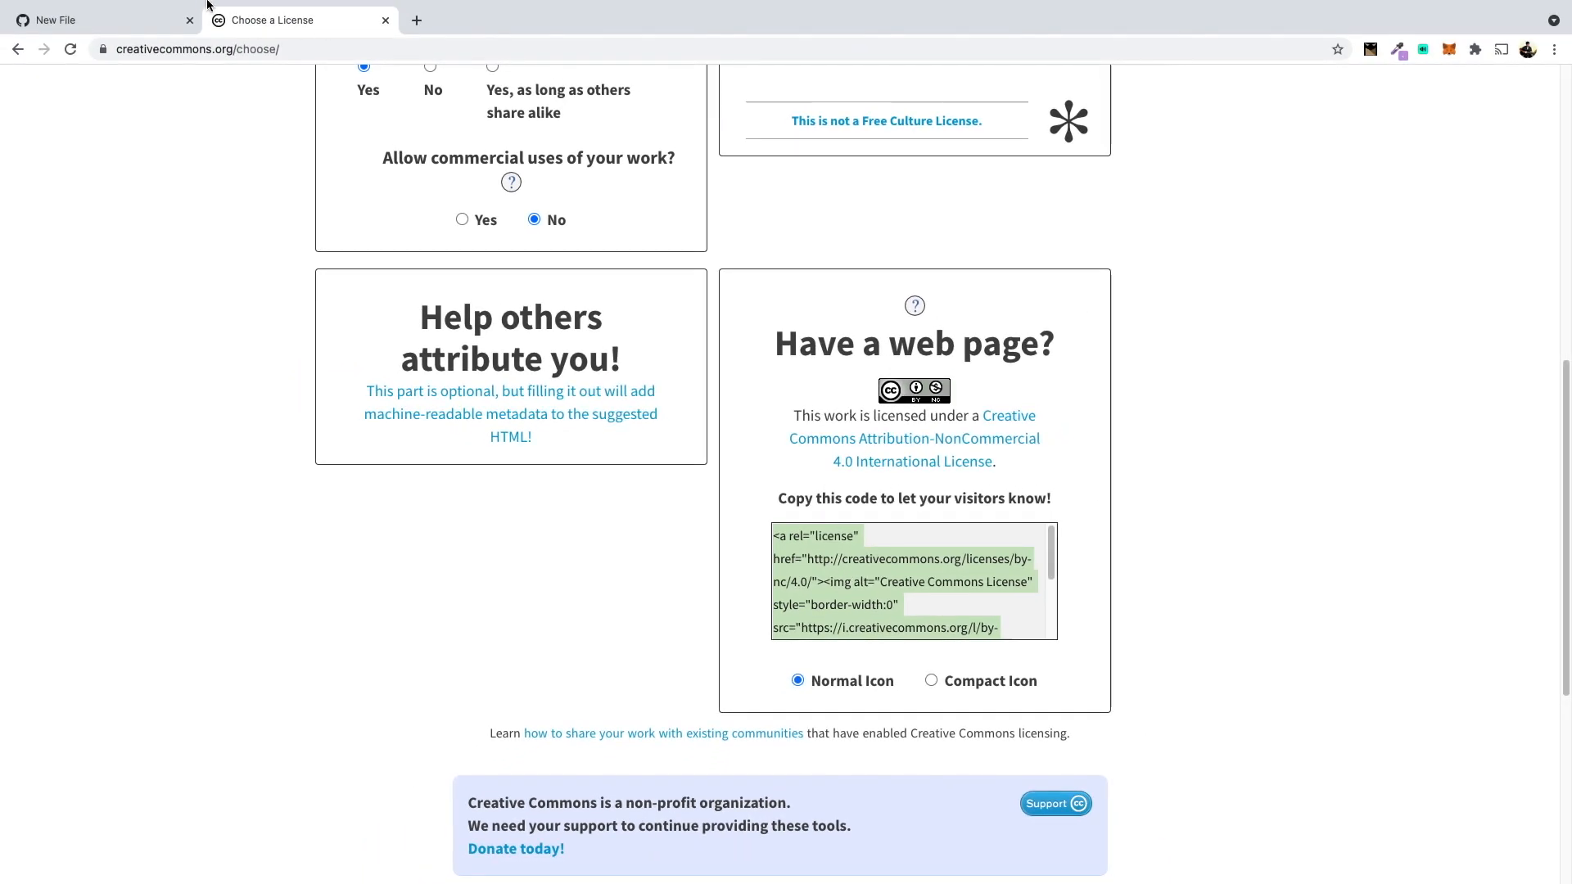
left_click(167, 19)
left_click(361, 331)
key("ctrl+v")
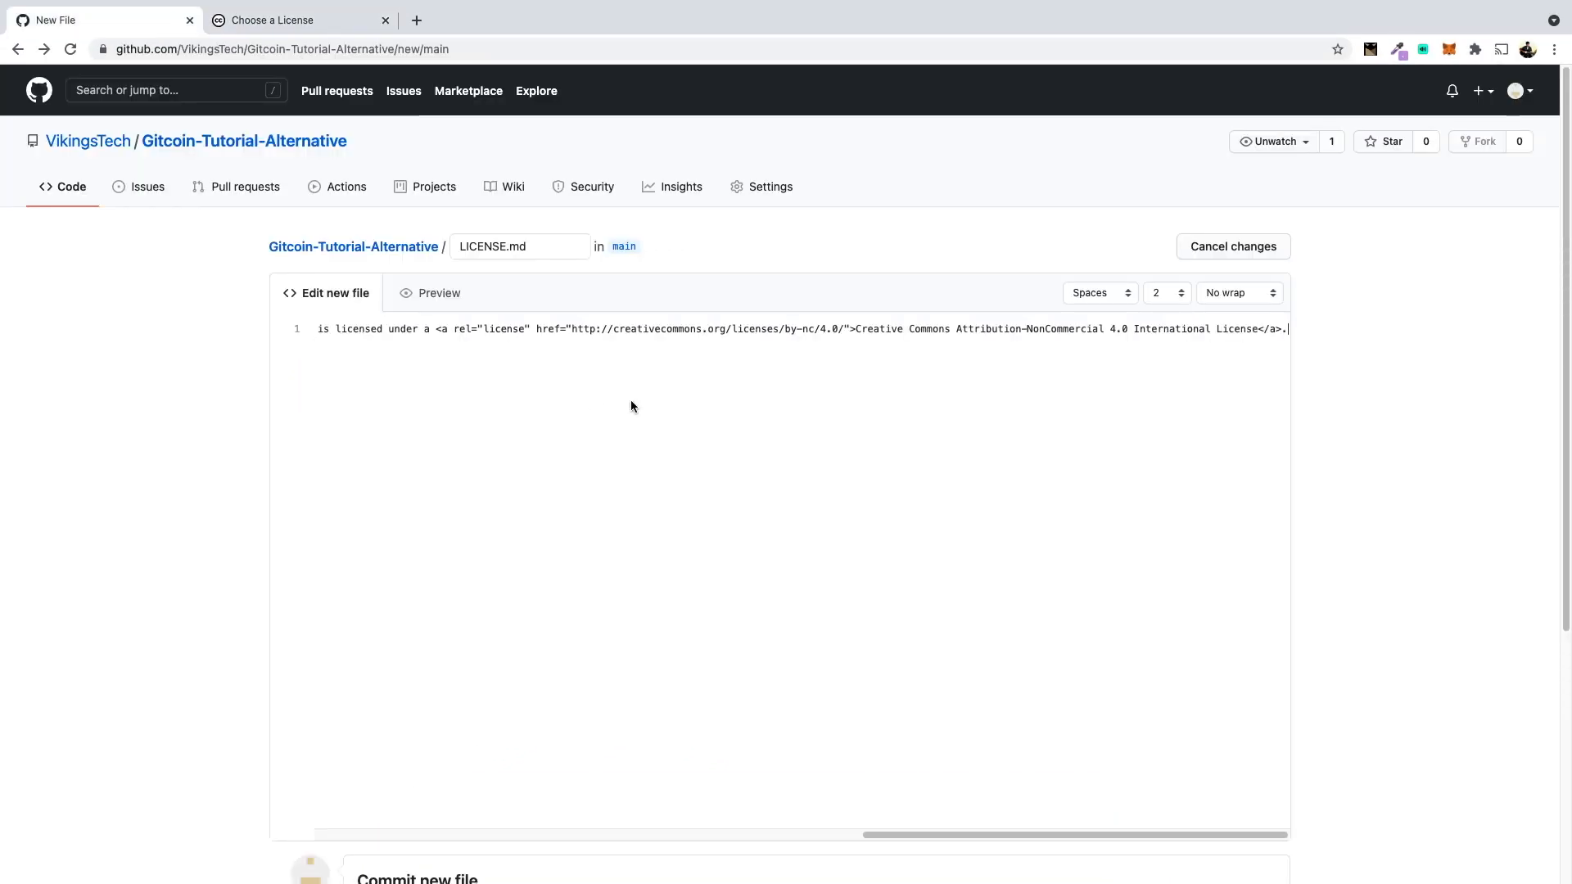
scroll(630, 406, "down", 5)
left_click(400, 744)
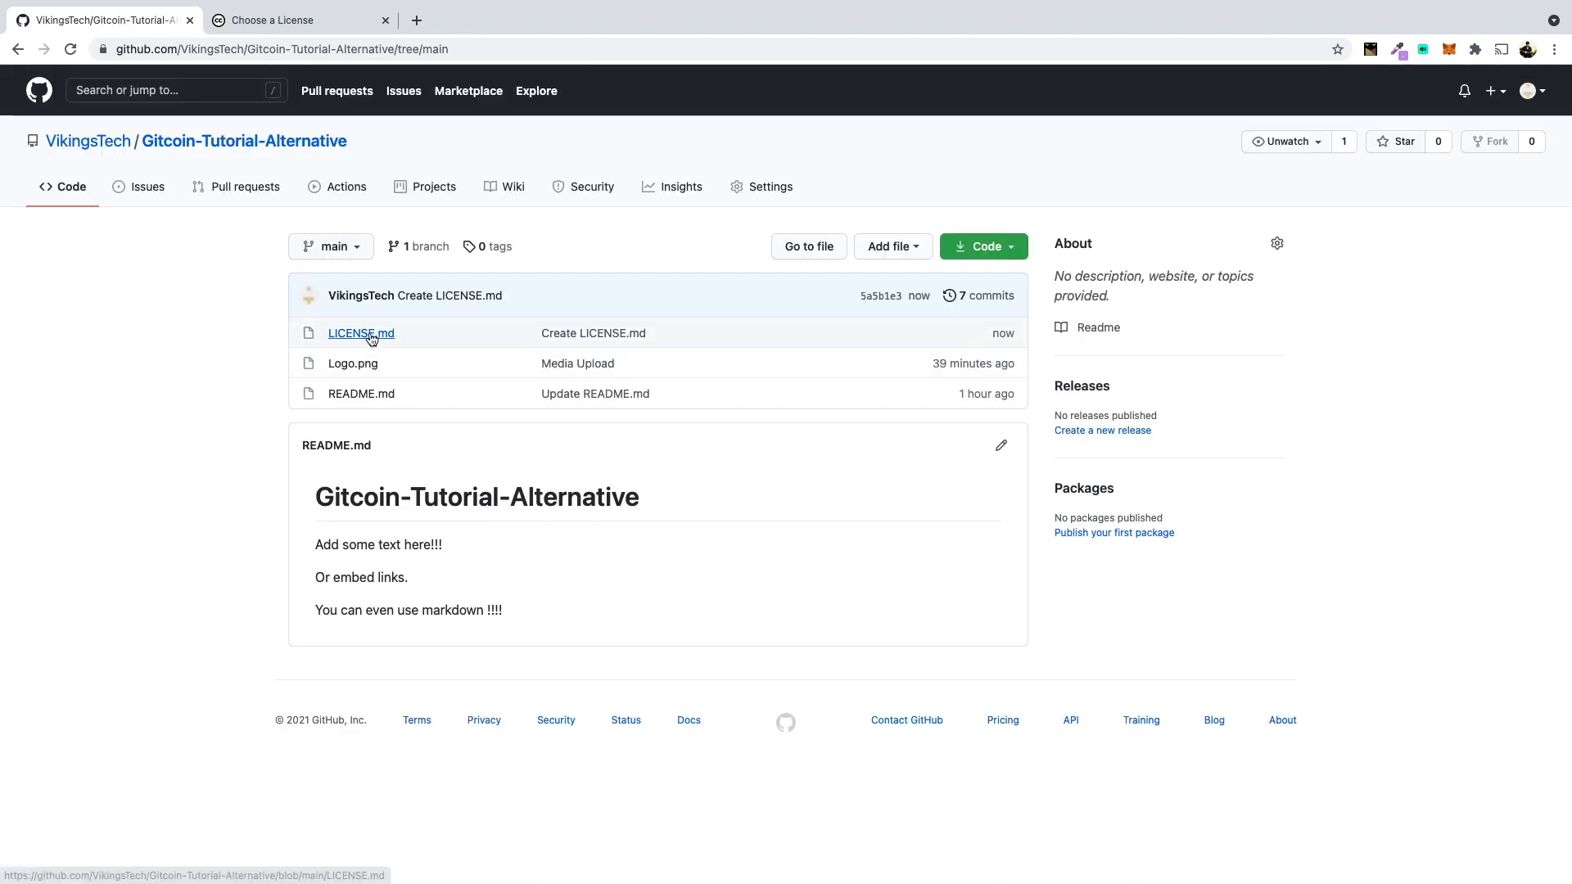
- Reload the repository and check the new licence file is listed
left_click(69, 48)
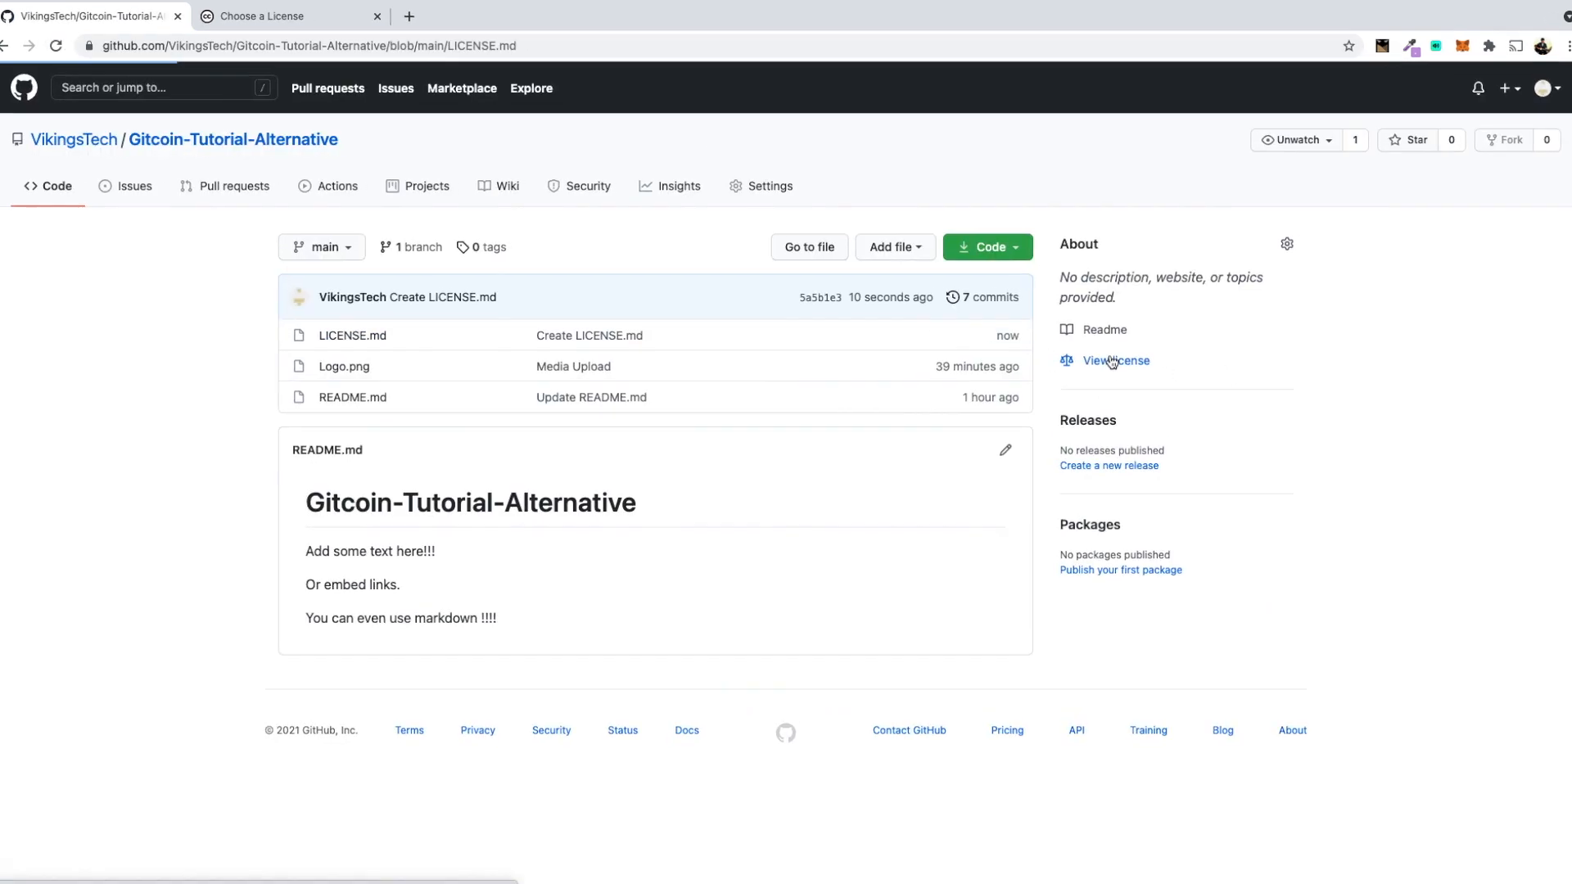
left_click(1105, 360)
left_click(18, 49)
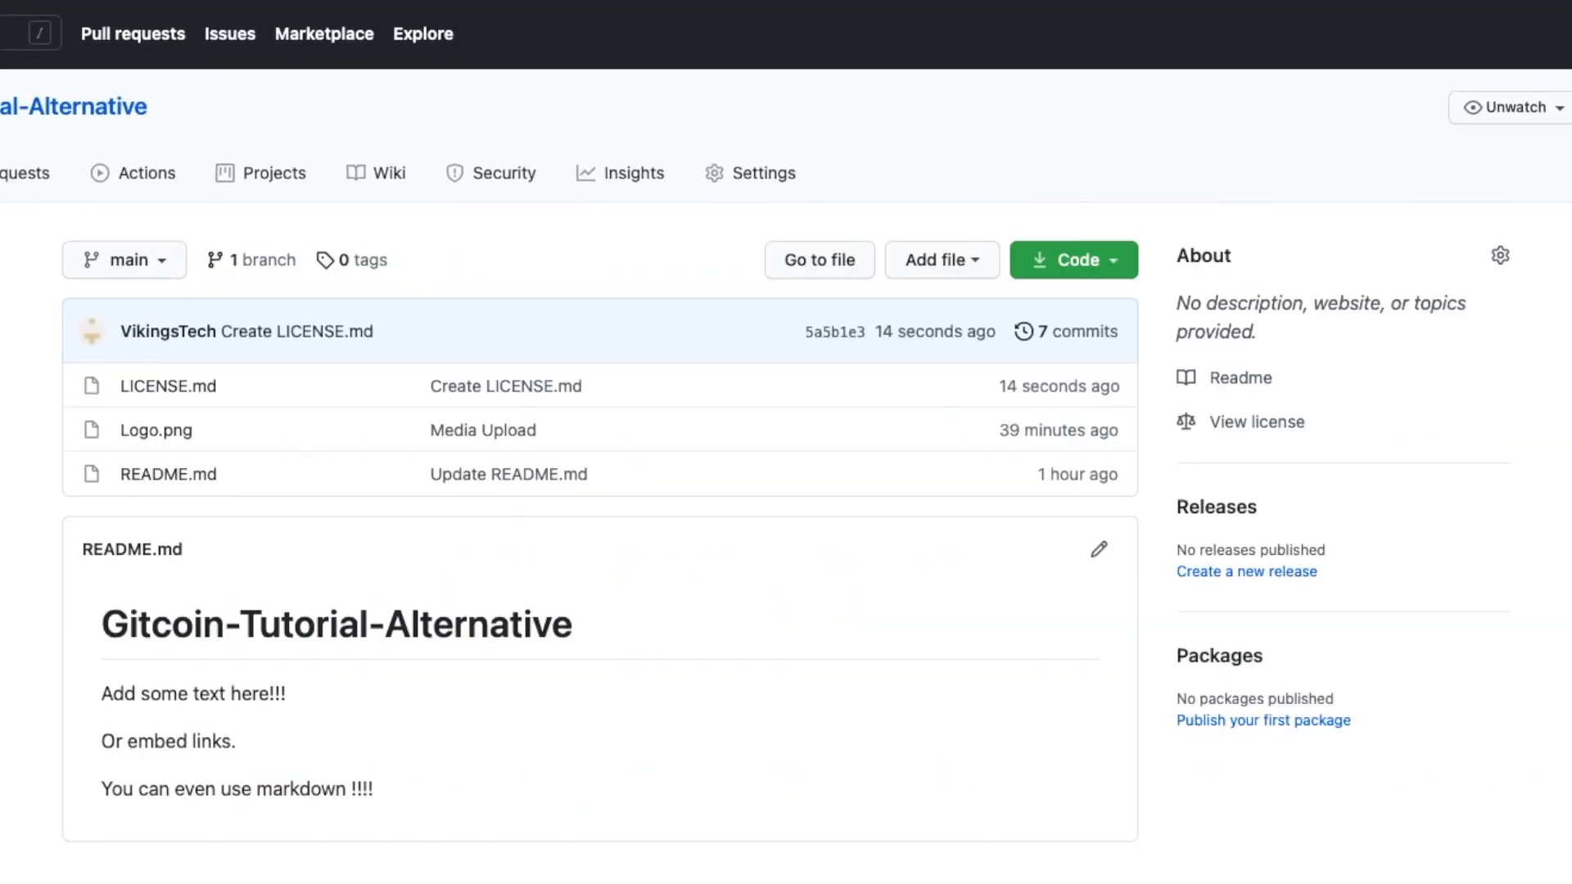
- Append a '# License' heading with the pasted Creative Commons snippet to README.md
left_click(1100, 550)
left_click(519, 565)
key("Return")
key("Return")
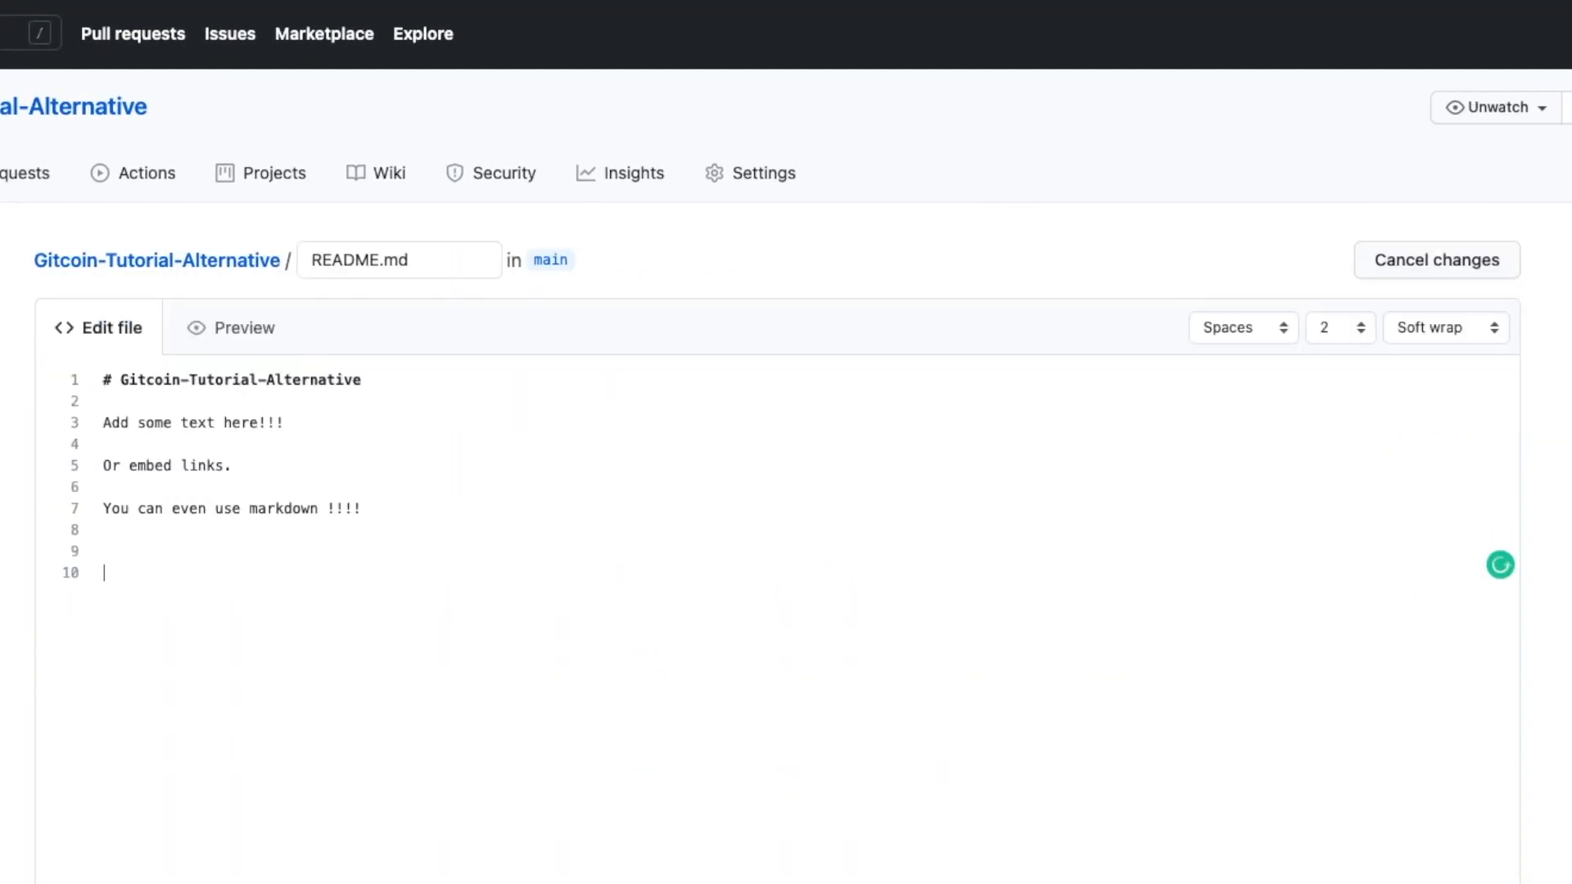
type("# License")
key("Return")
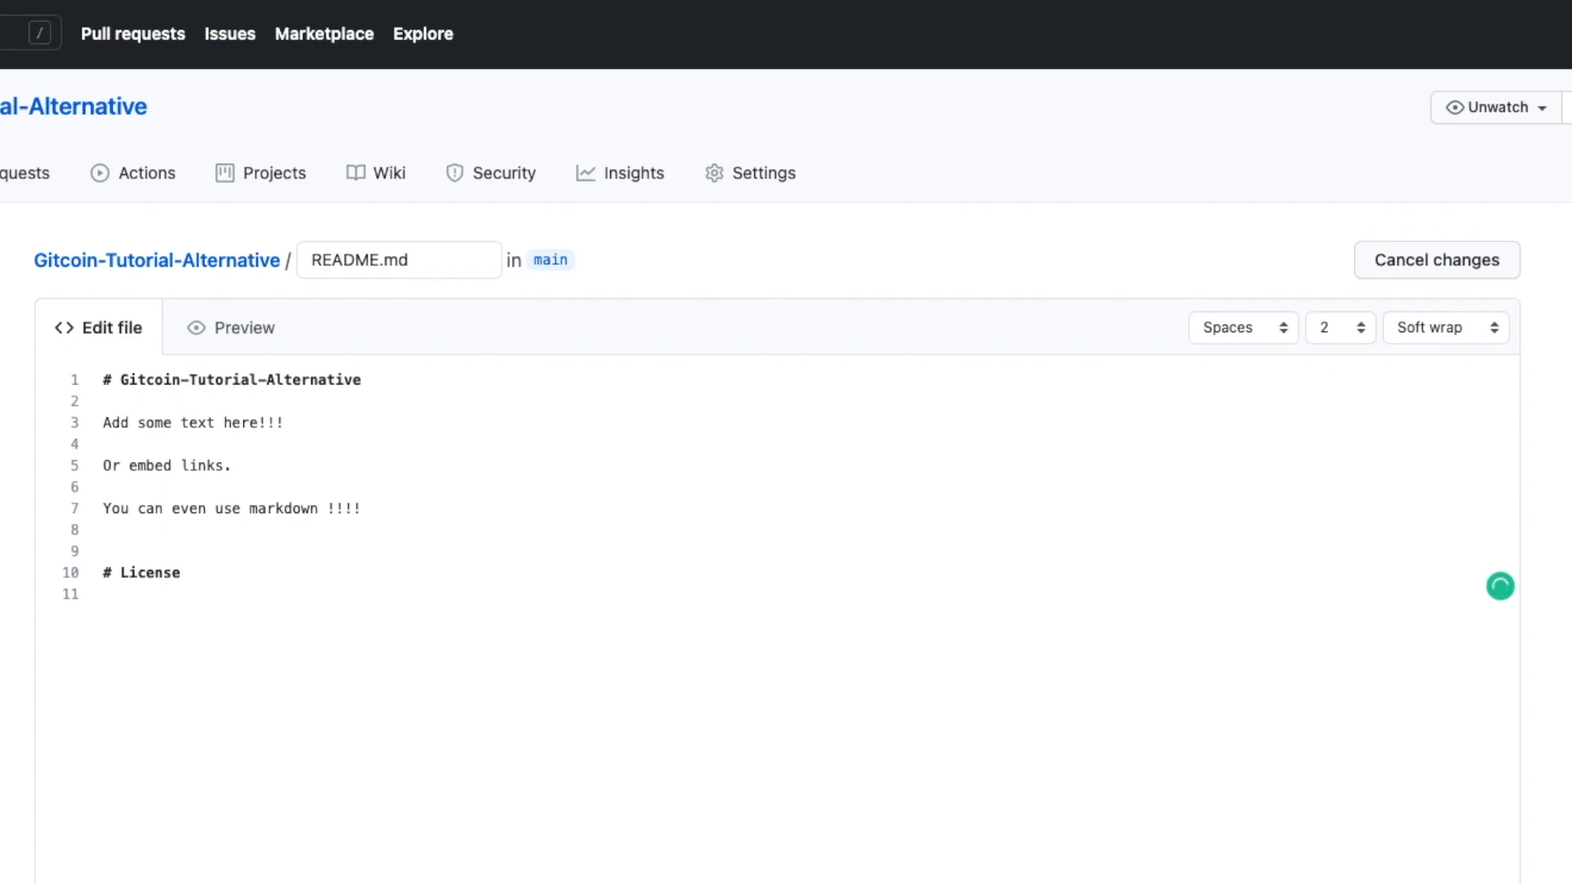
key("super+v")
scroll(1291, 319, "down", 7)
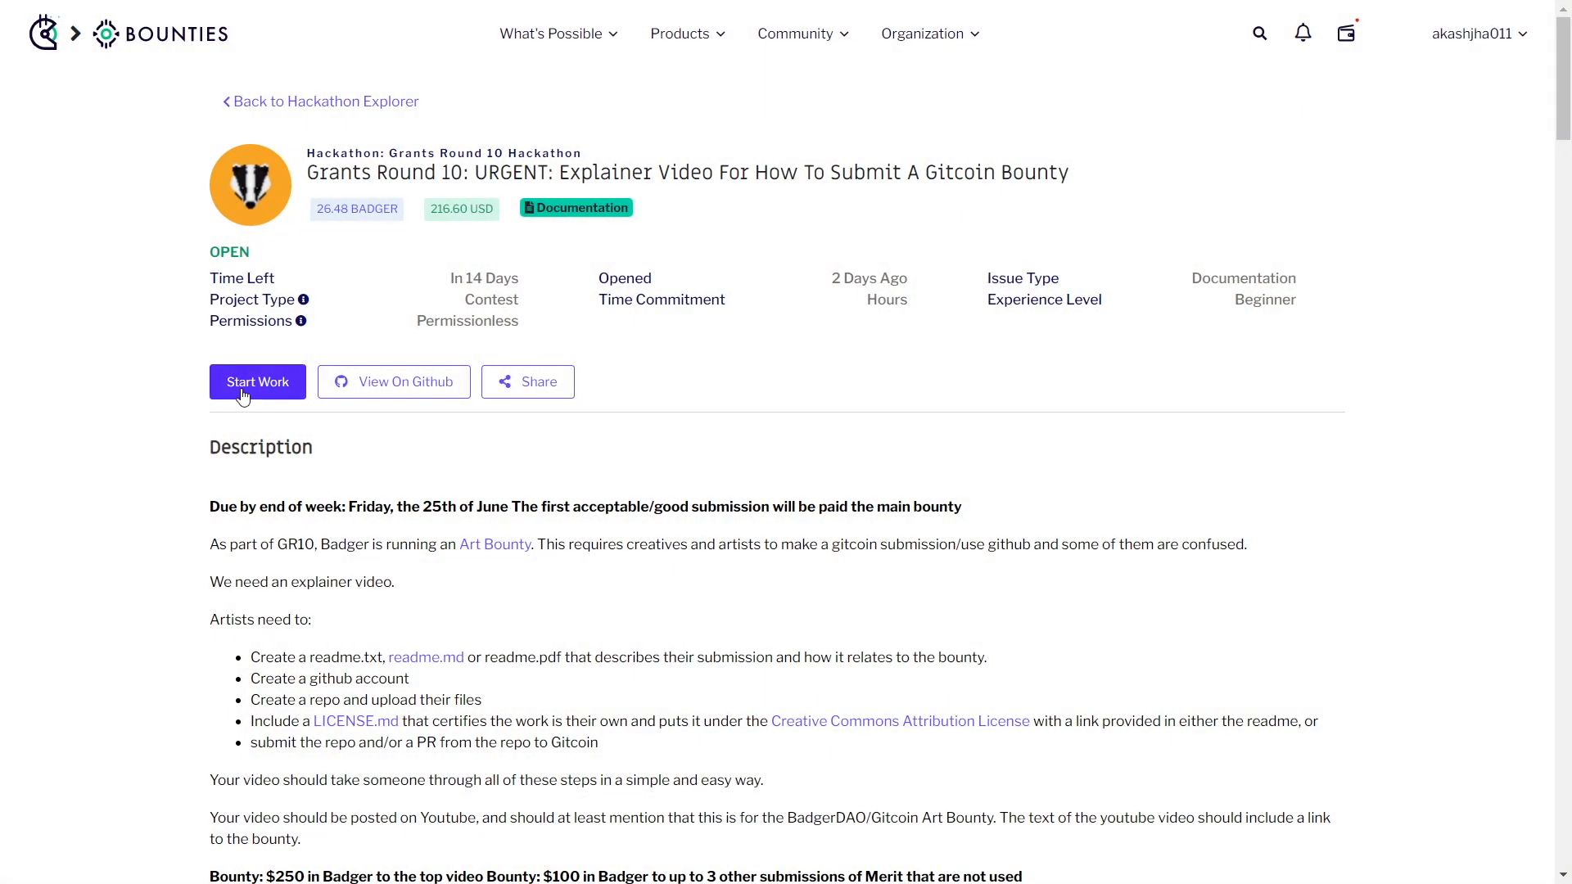
- Start a work plan on the bounty with project name 'Explainer Video'
left_click(243, 395)
left_click(494, 287)
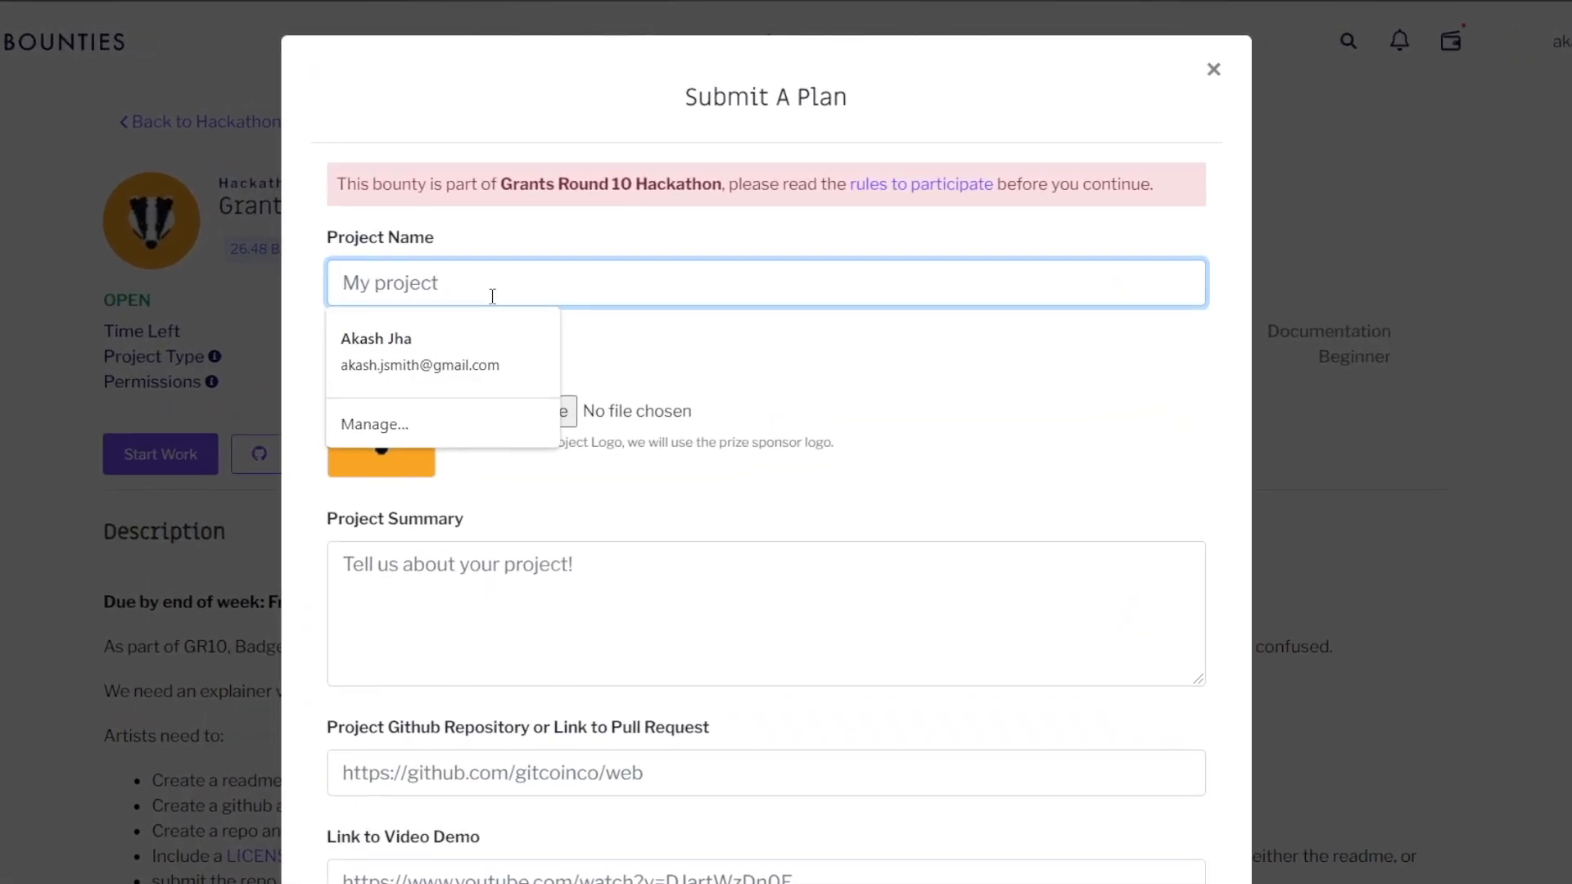
type("Exp")
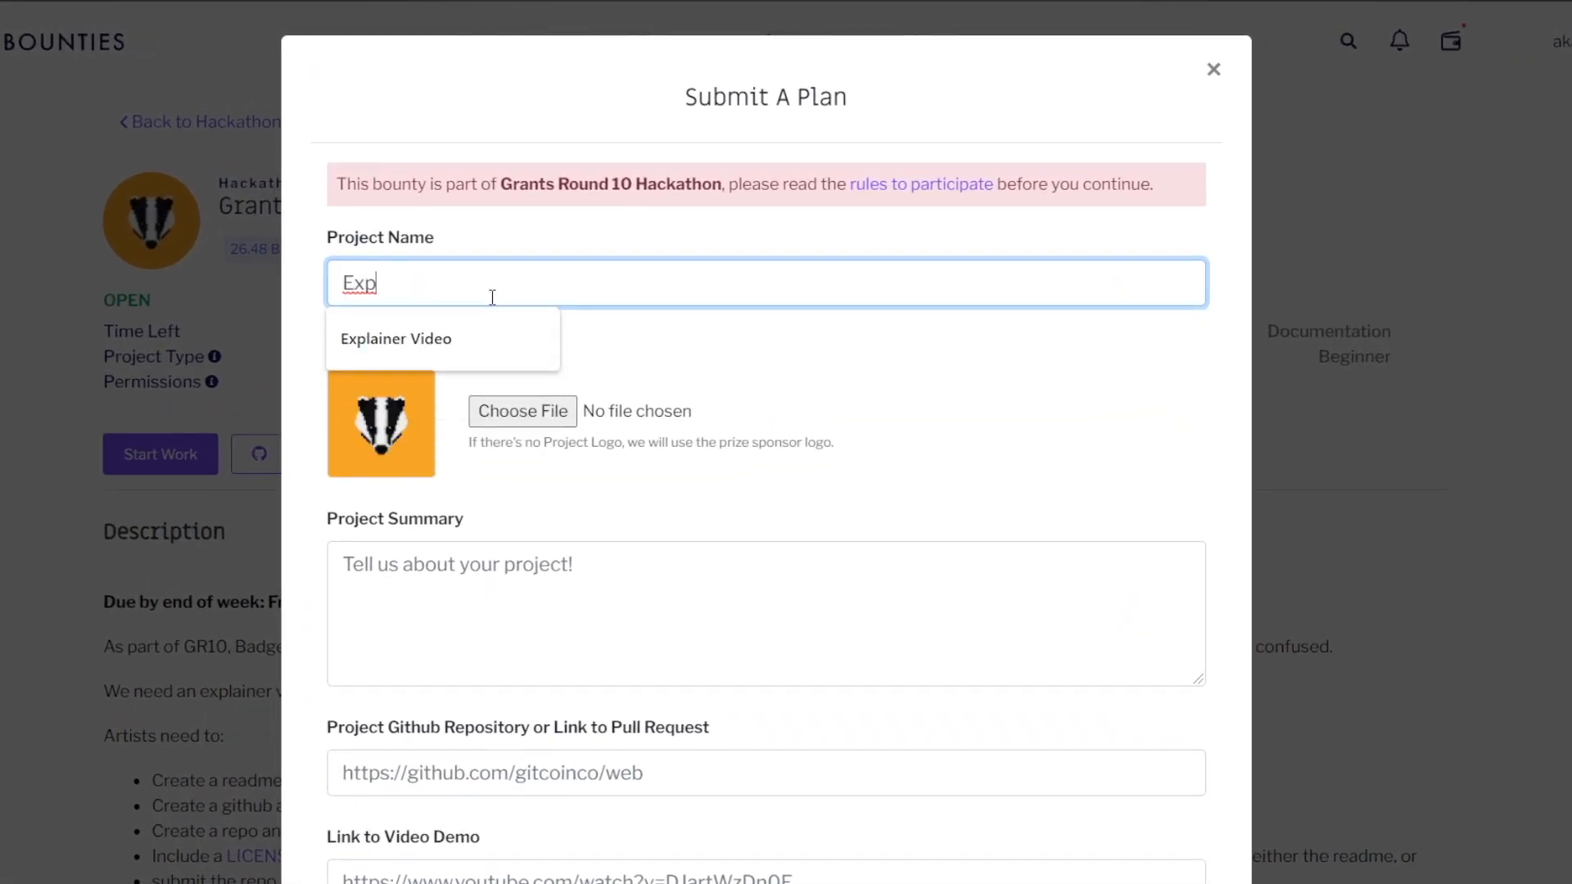
key("Down")
key("Return")
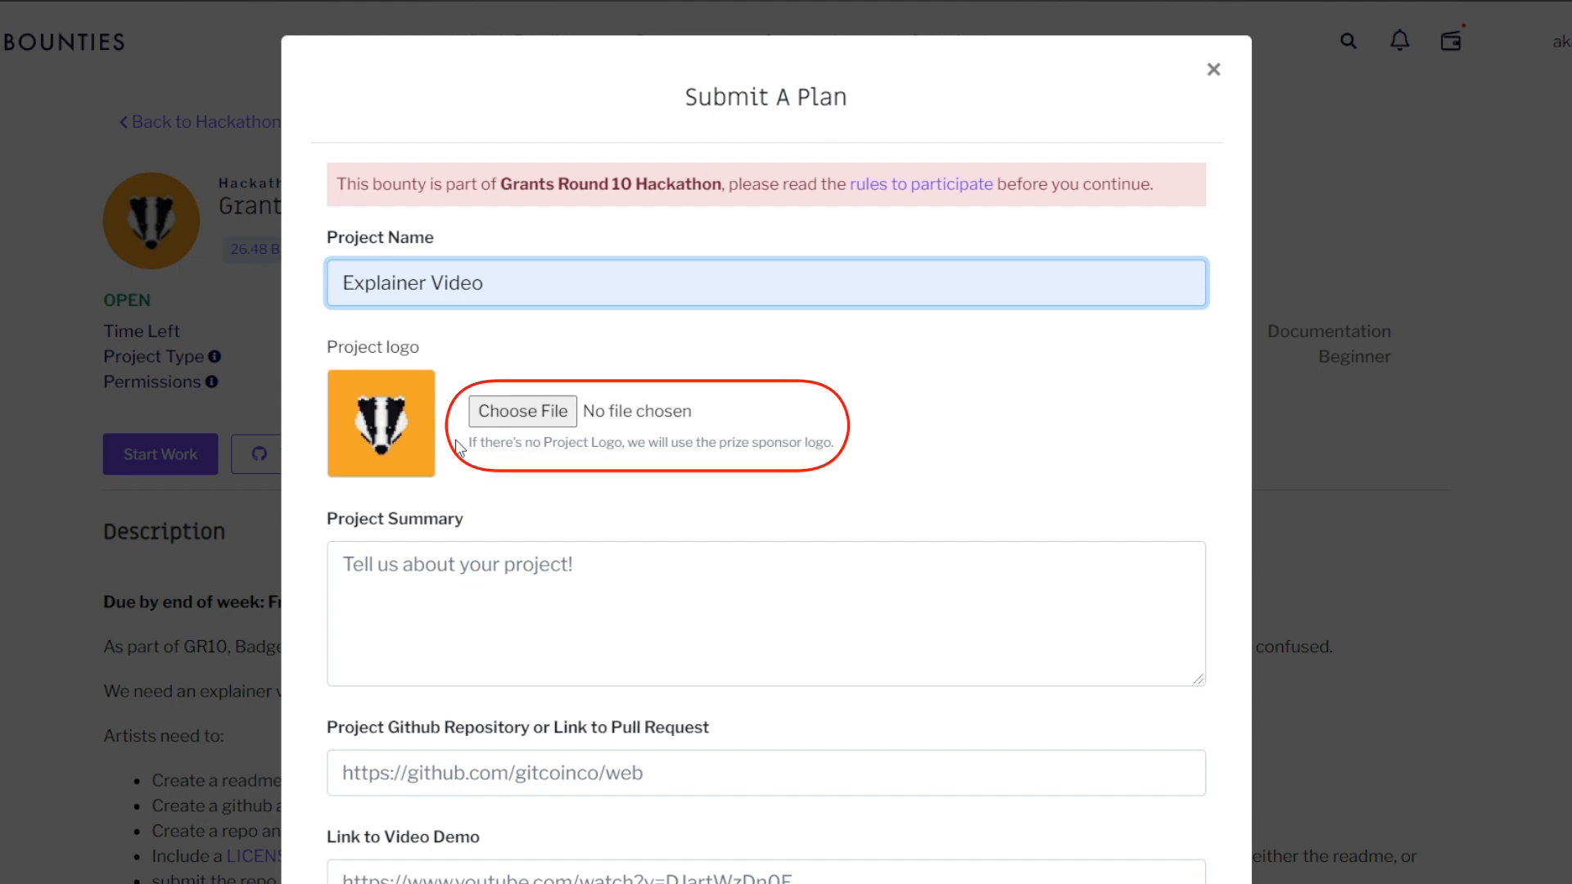
- Write the step-by-step guide summary and fill in the Gitcoin-Tutorial-Alternative repository link
left_click(417, 590)
type("We are worki")
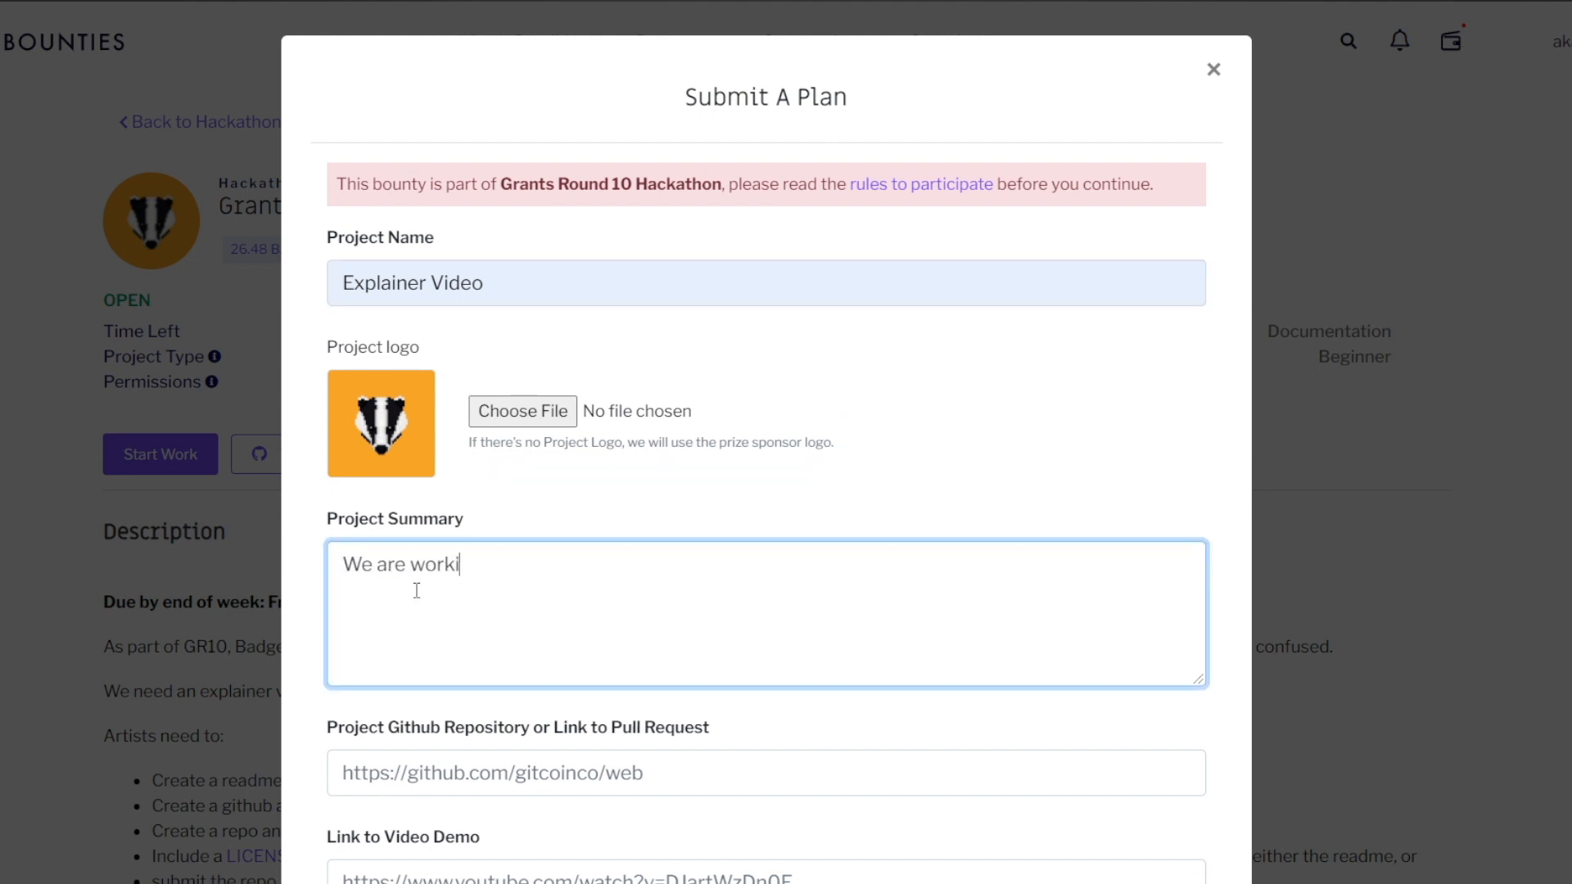
type("ng on a step by step guide for users along with")
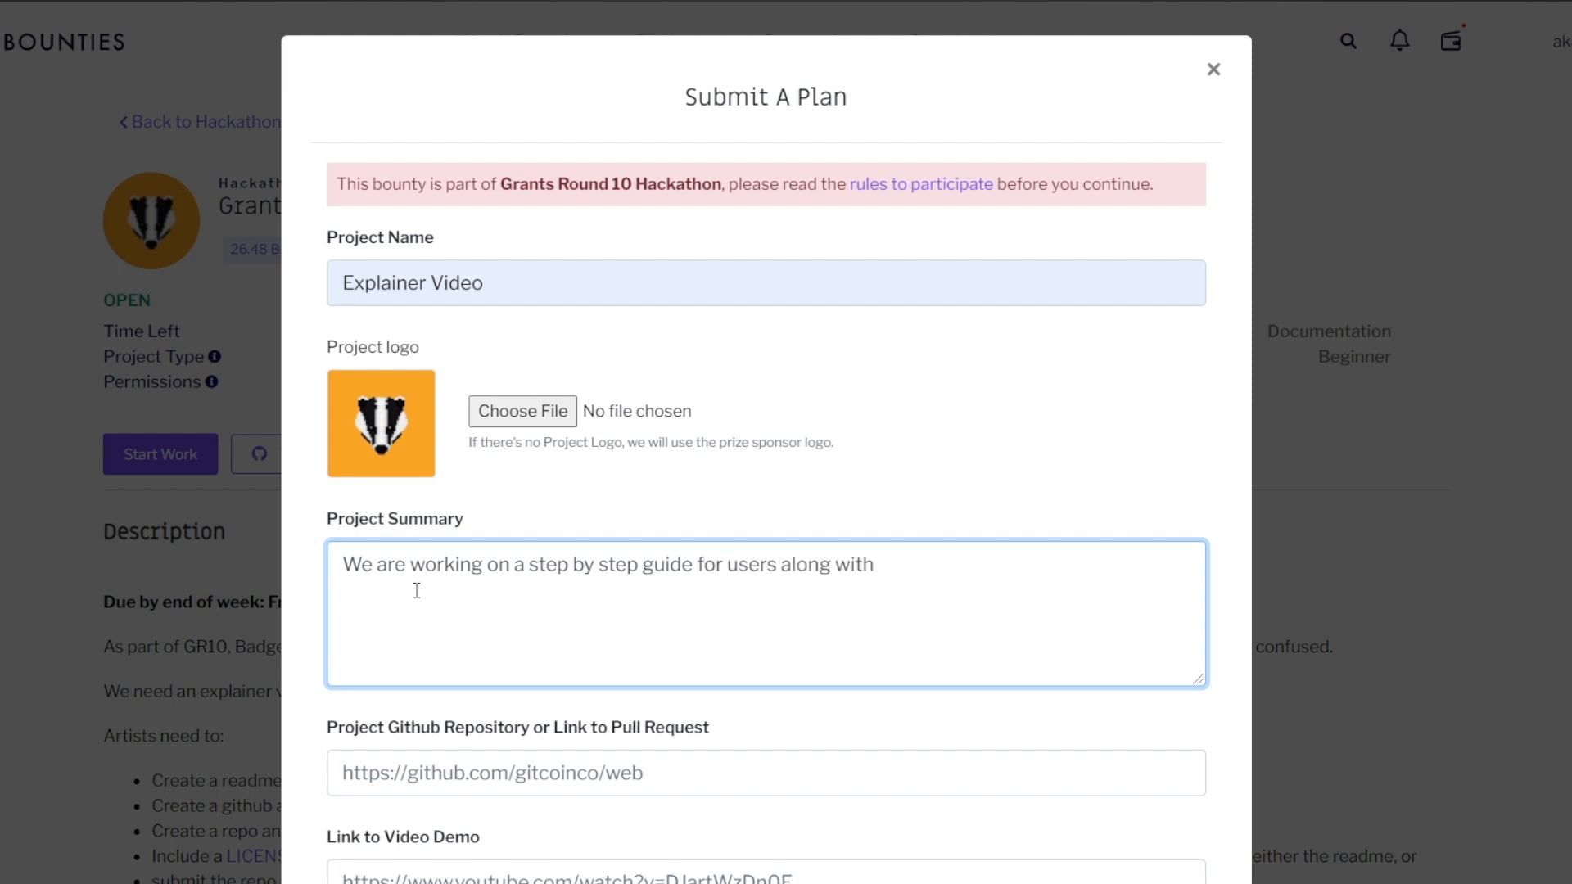
type(" audio and visuals for all the steps required leading up to ")
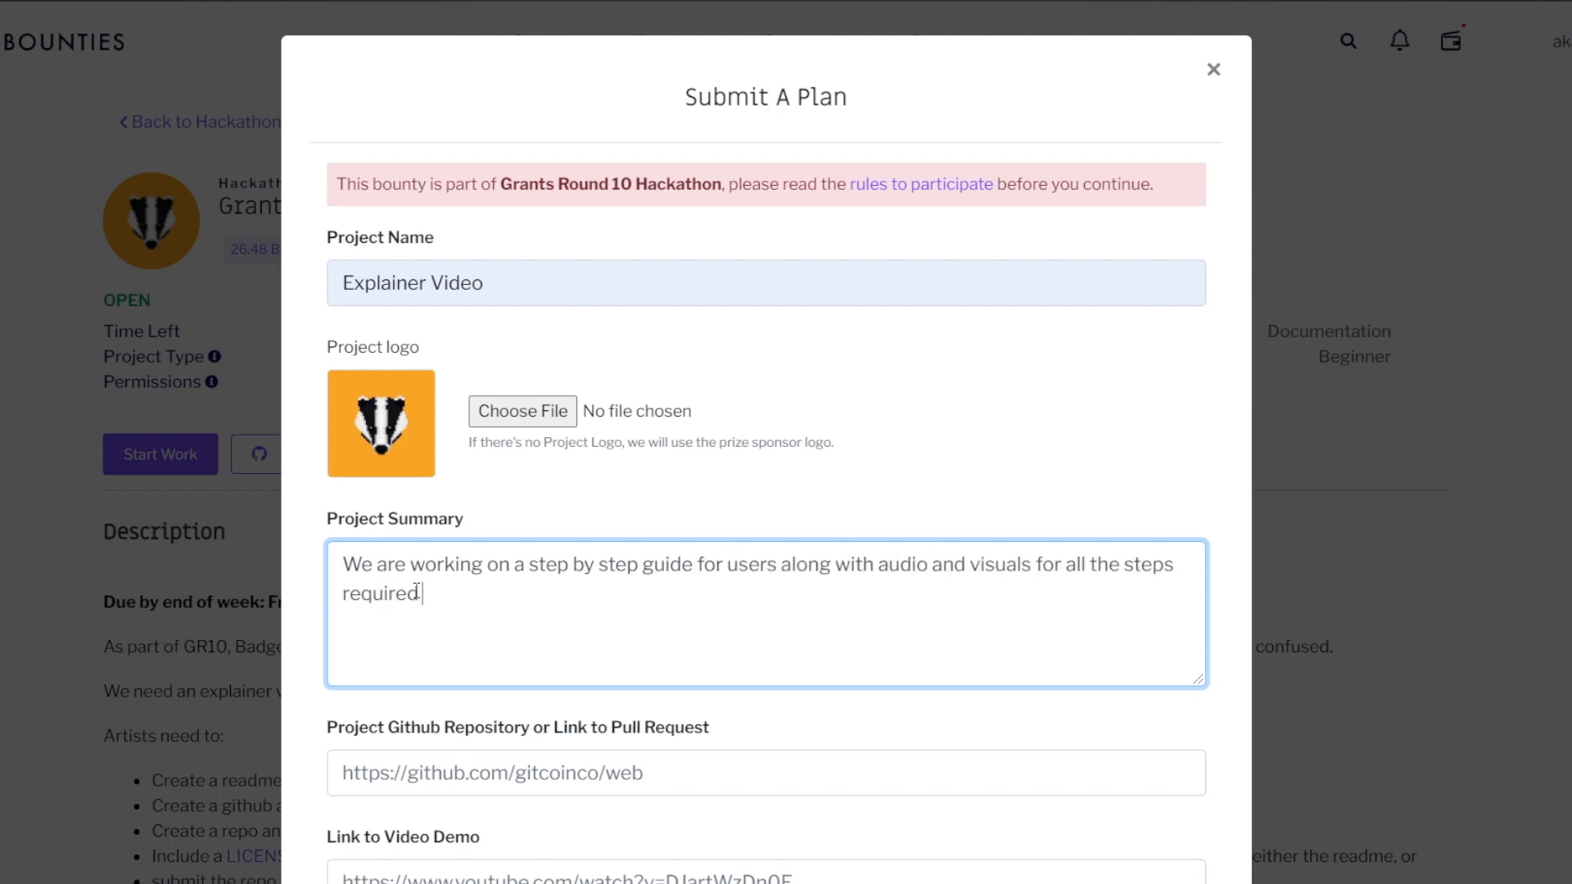
type("submission of bounty on Gitcoi")
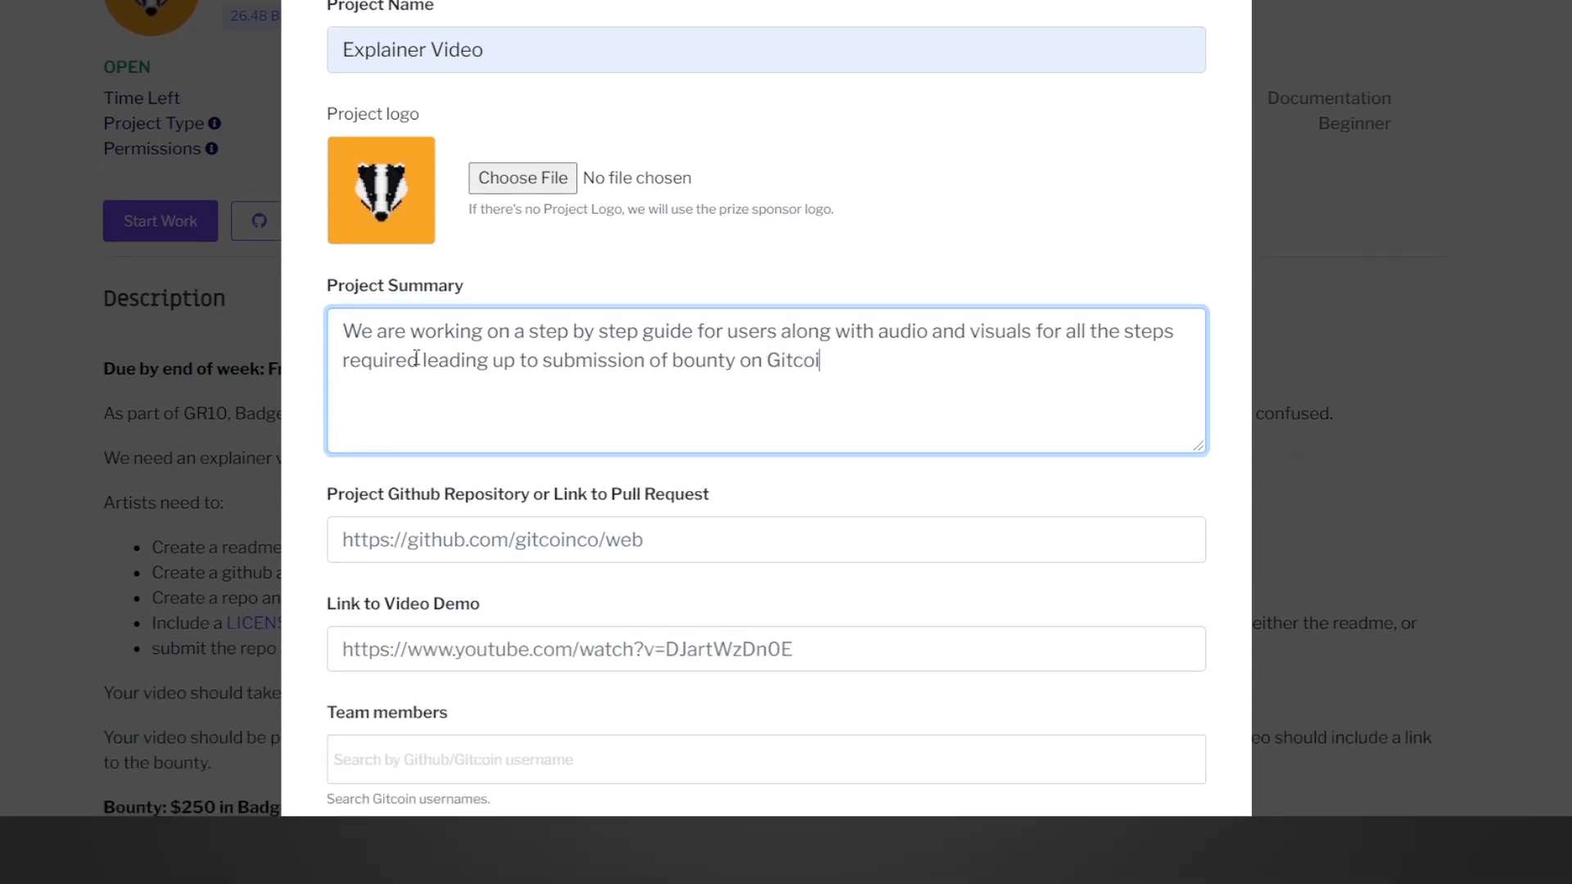
type("n")
left_click(543, 533)
key("Down")
key("Return")
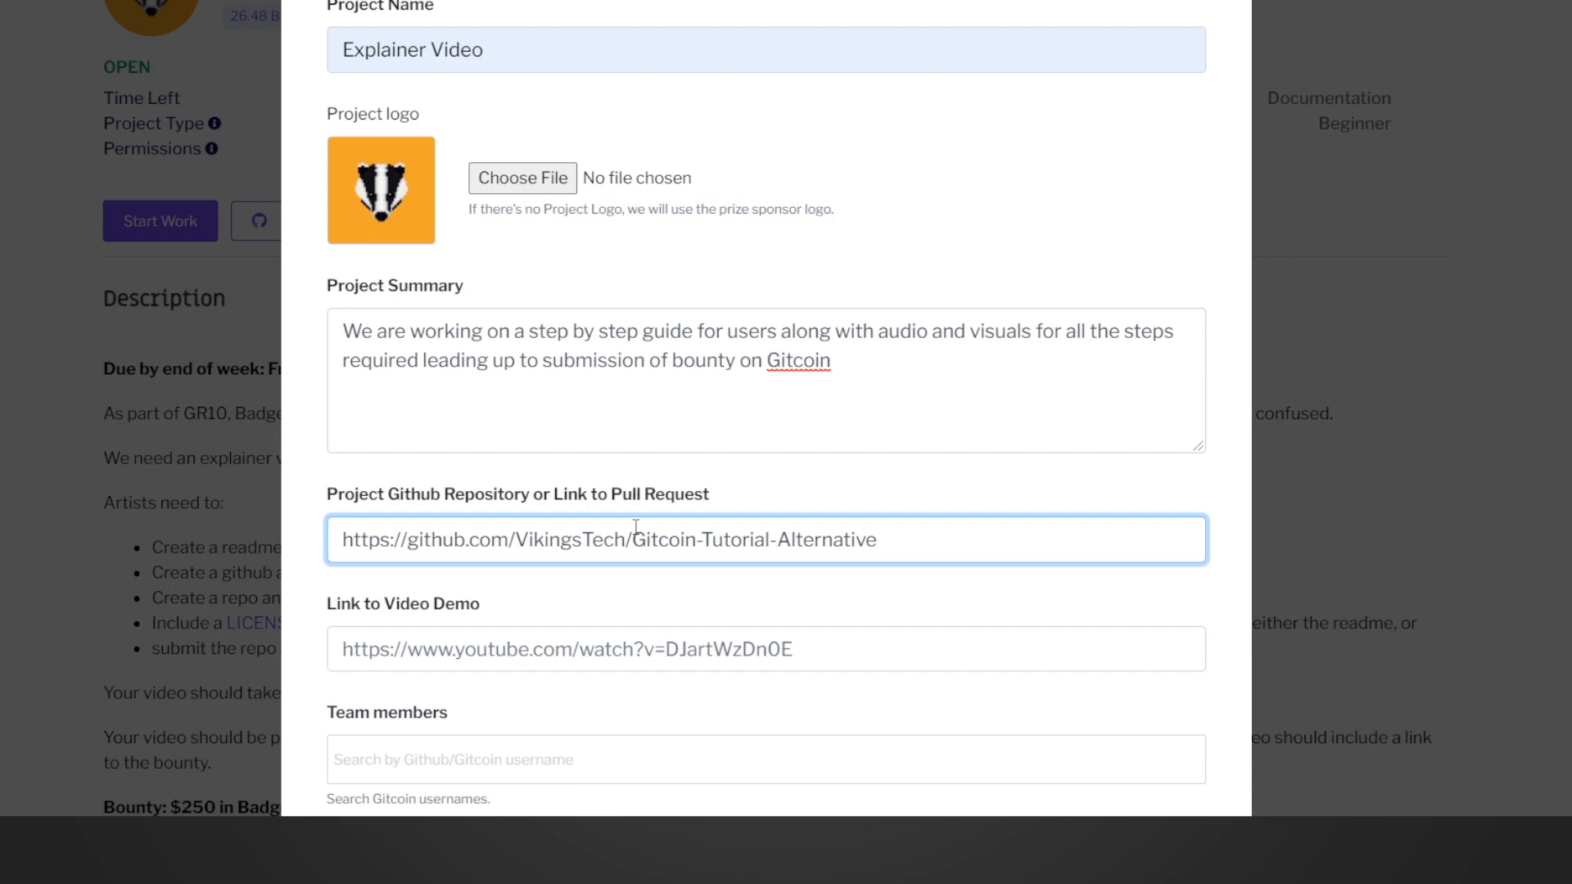
left_click(511, 587)
scroll(1162, 503, "down", 3)
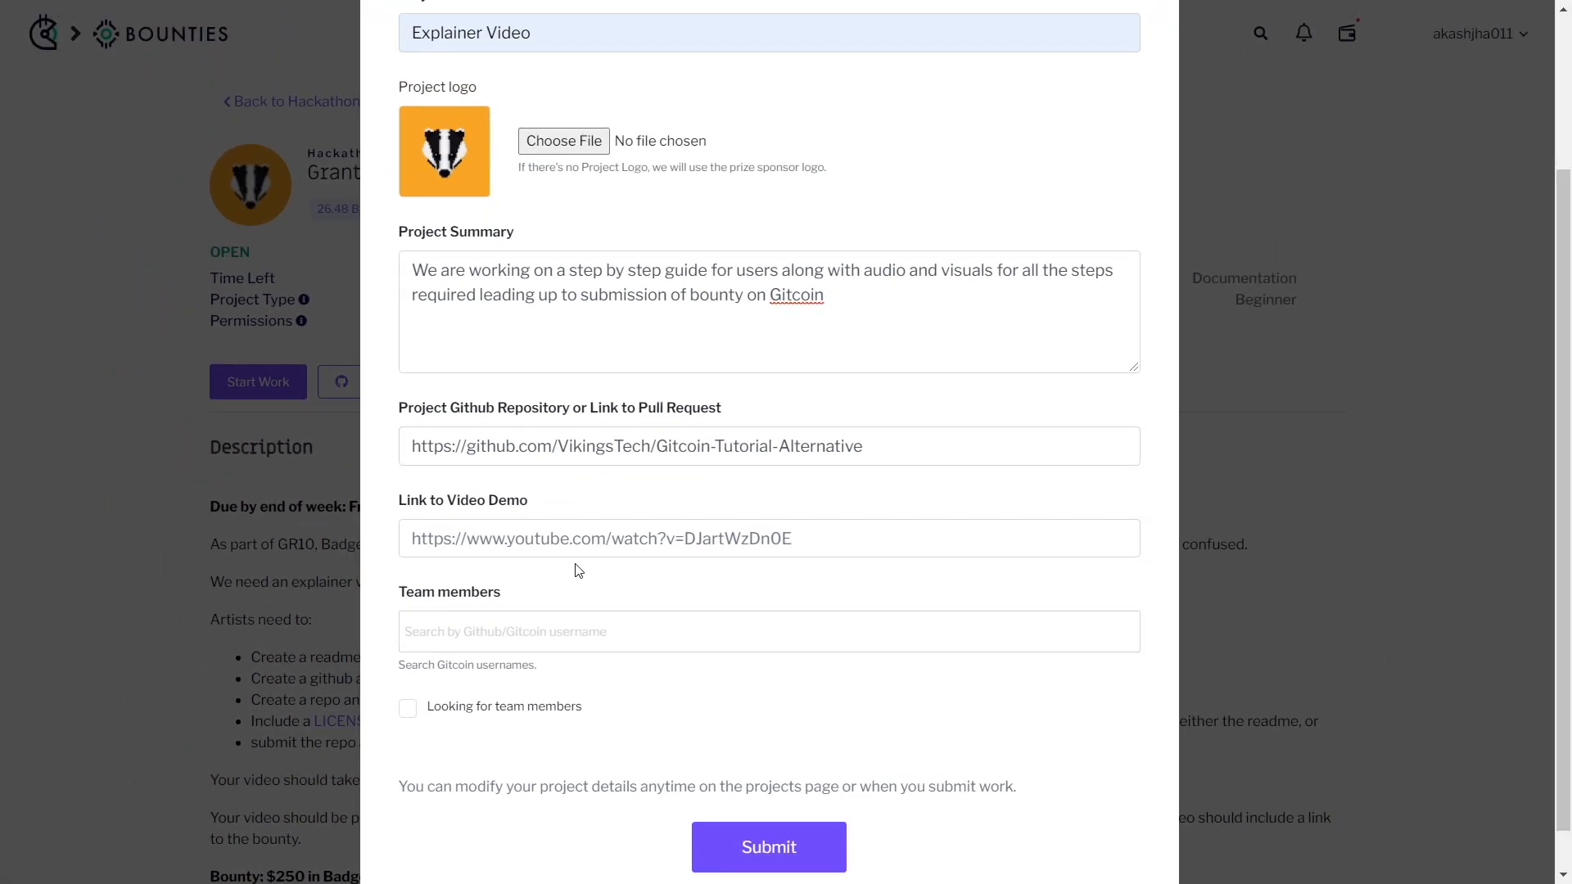
- Add two team members by their usernames and save the plan
left_click(533, 631)
key("Return")
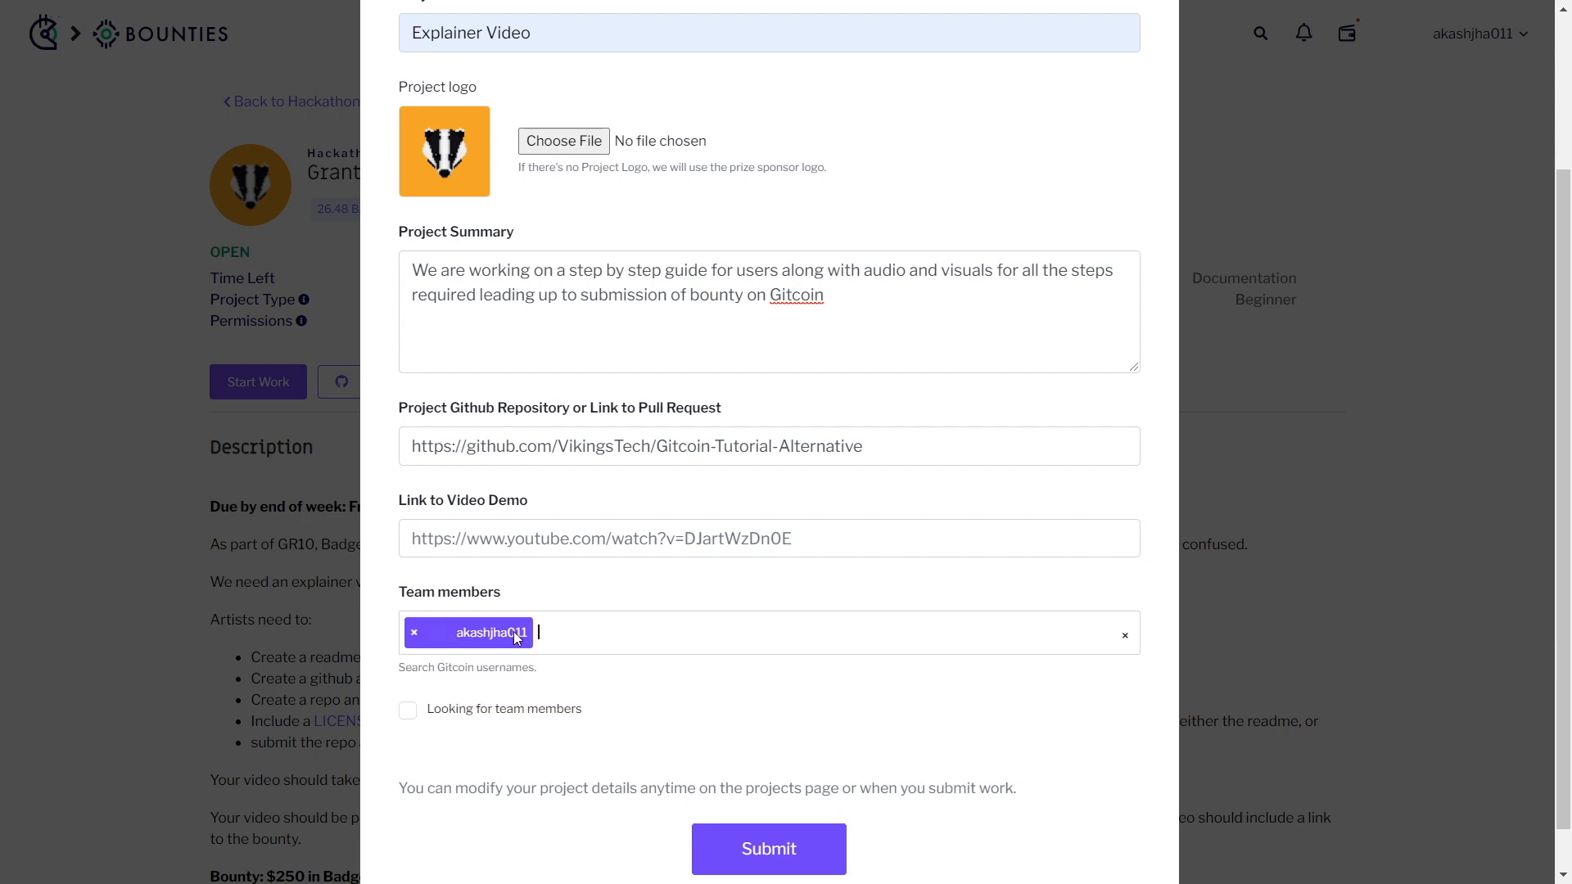
type("mysteriousacadia")
key("Return")
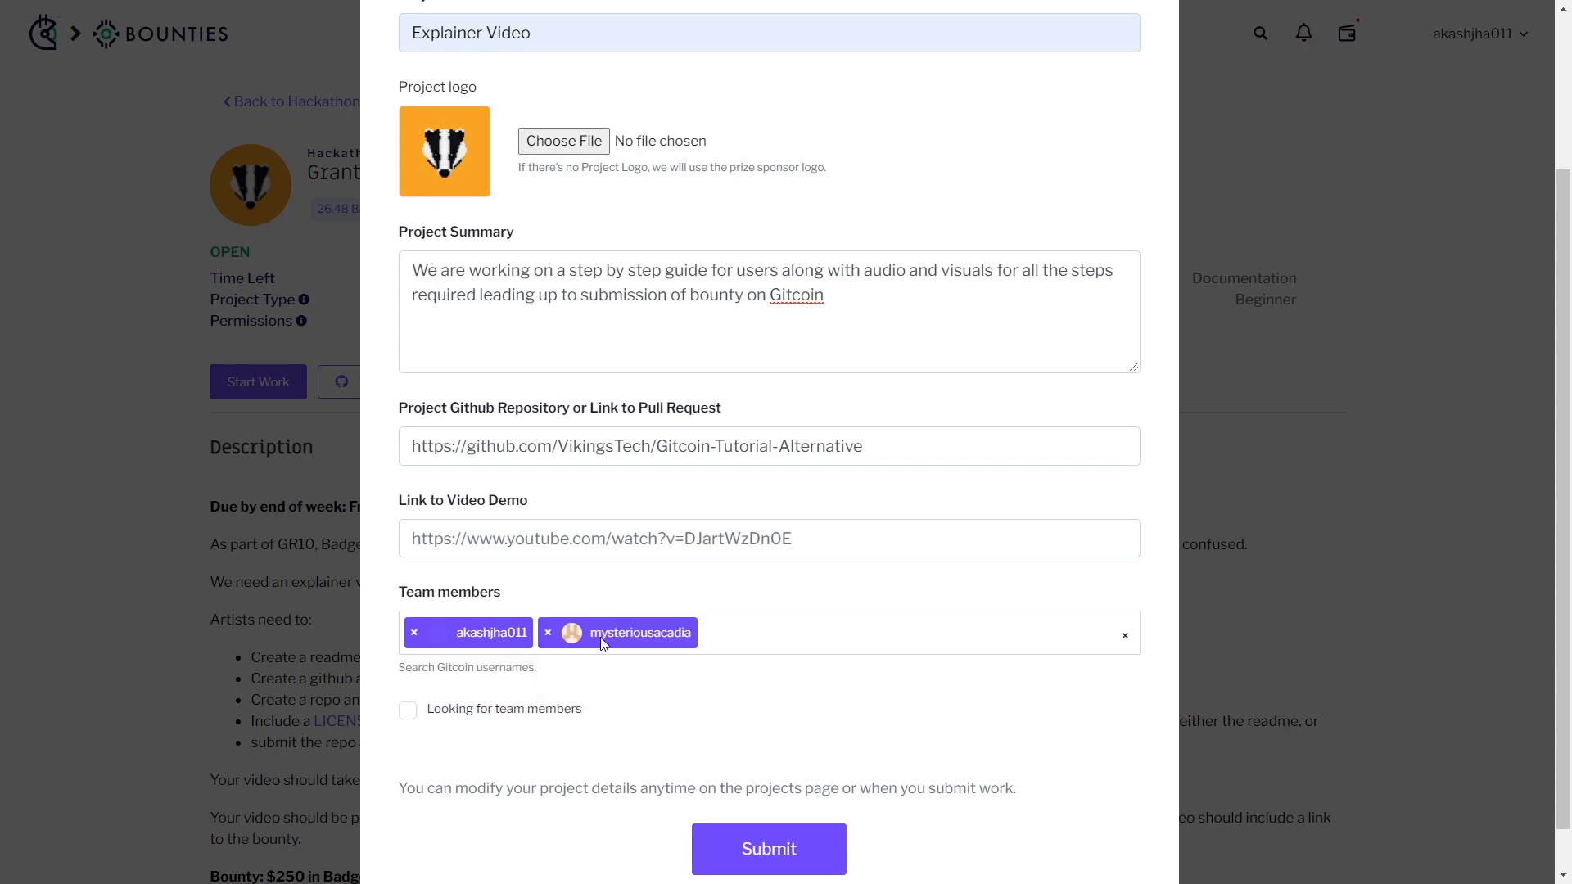
left_click(788, 829)
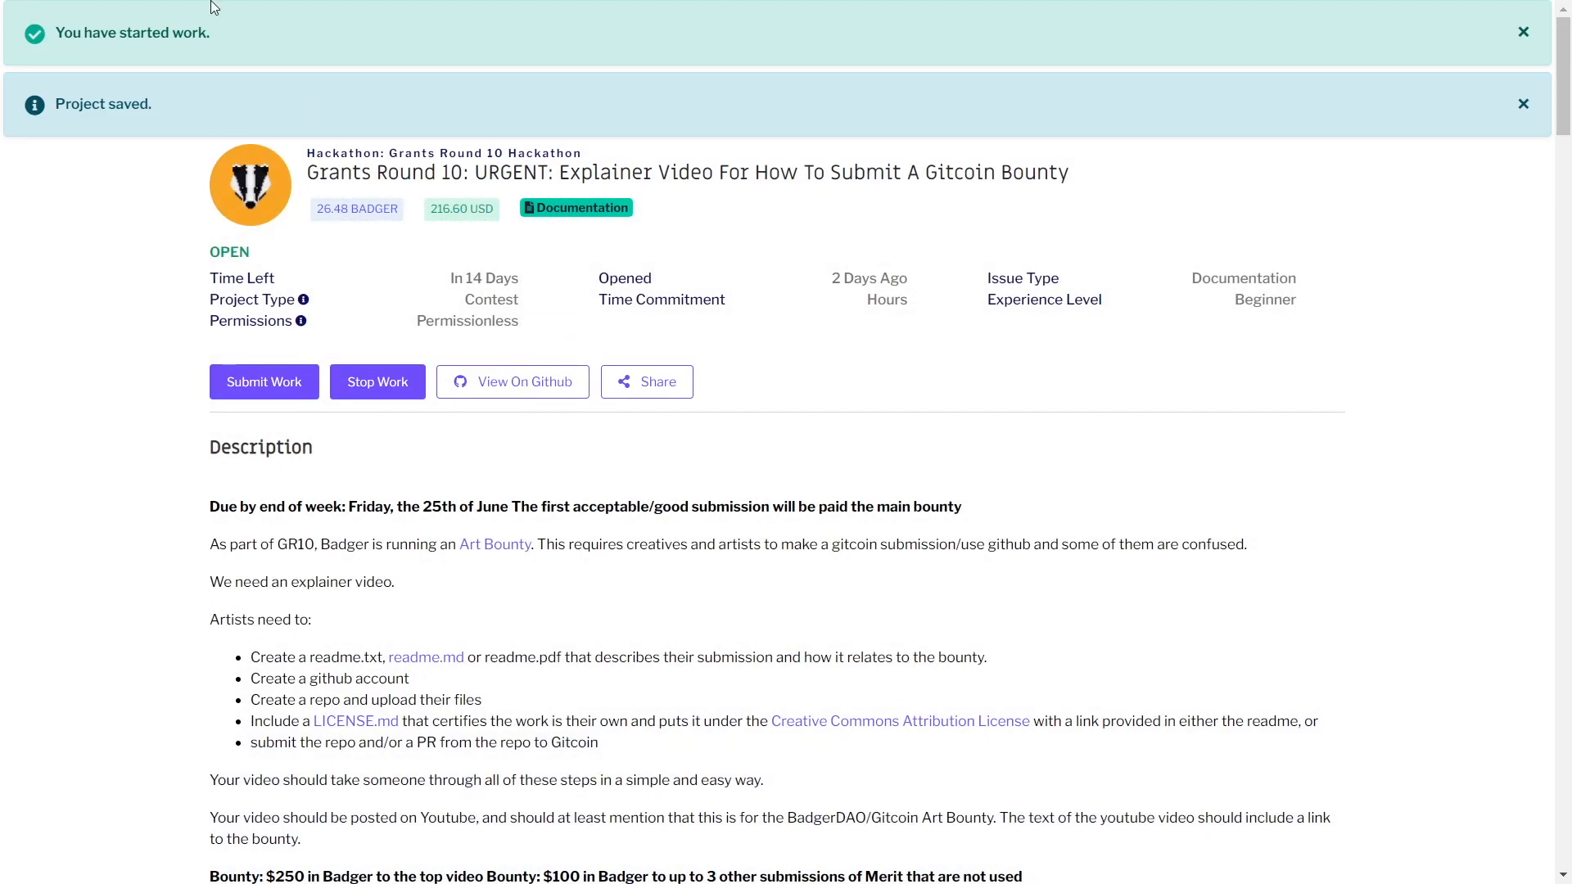
- Scroll down to verify the saved work plan, then open the Submit Work form
left_click_drag(1562, 109, 1566, 447)
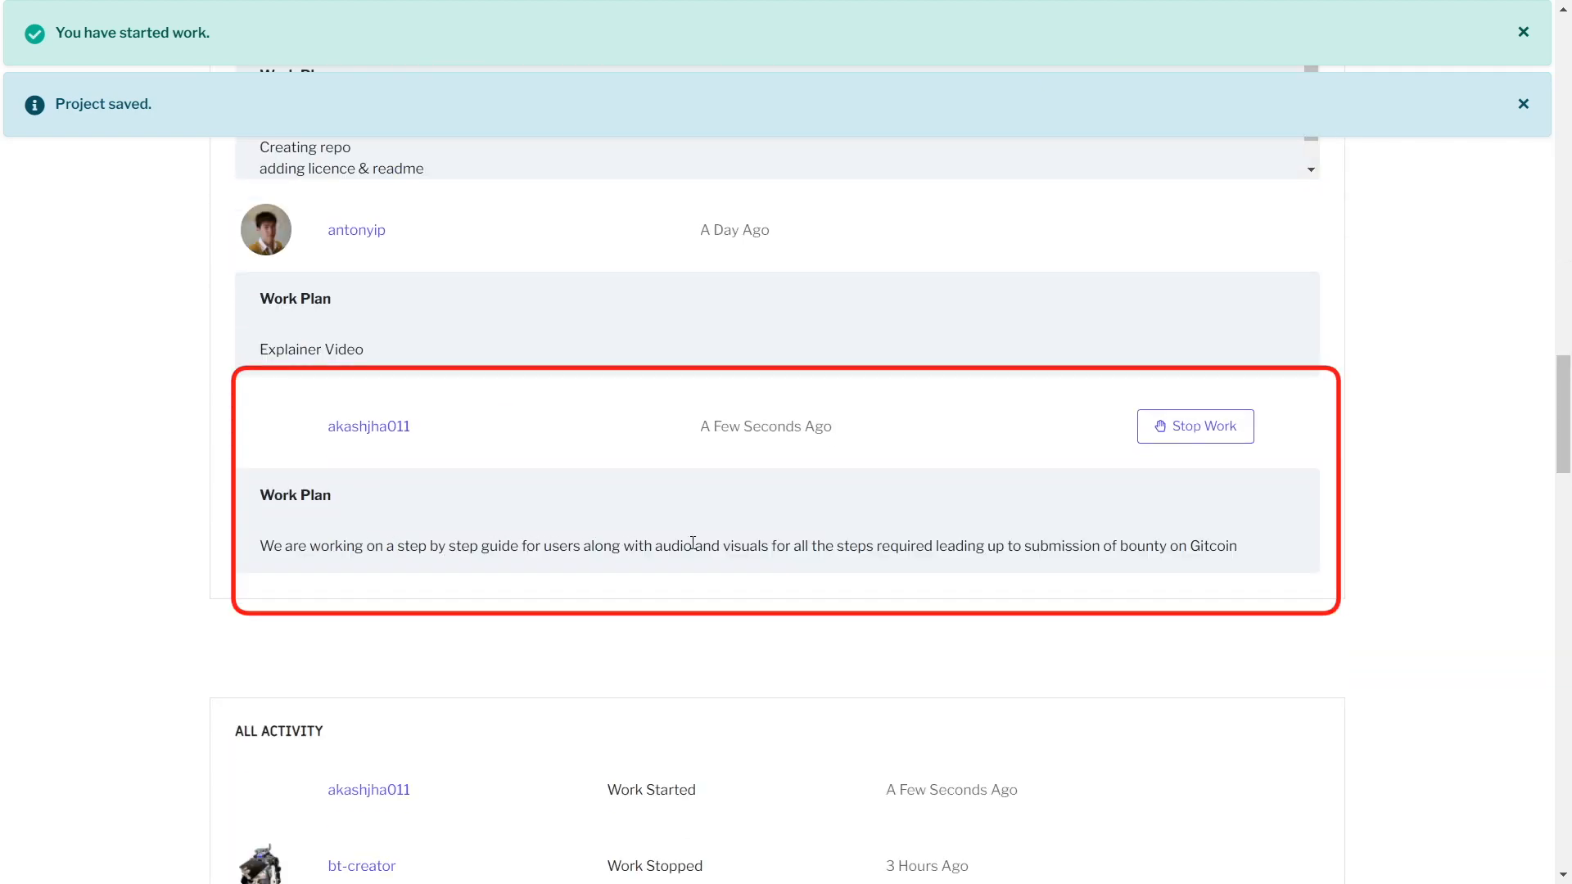
left_click_drag(1560, 463, 1557, 236)
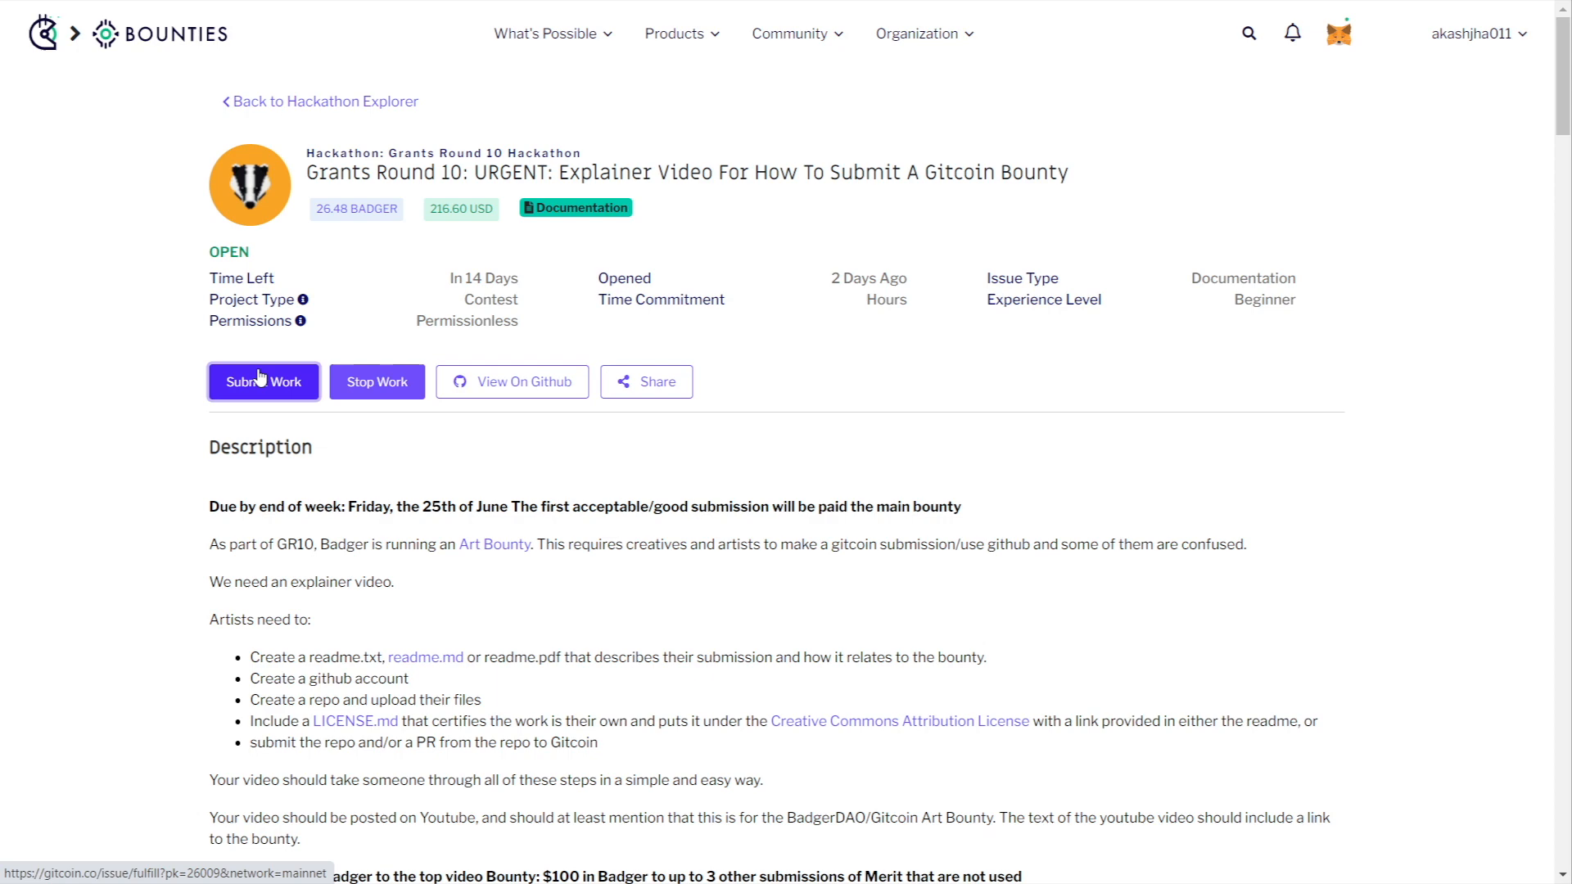
left_click(259, 376)
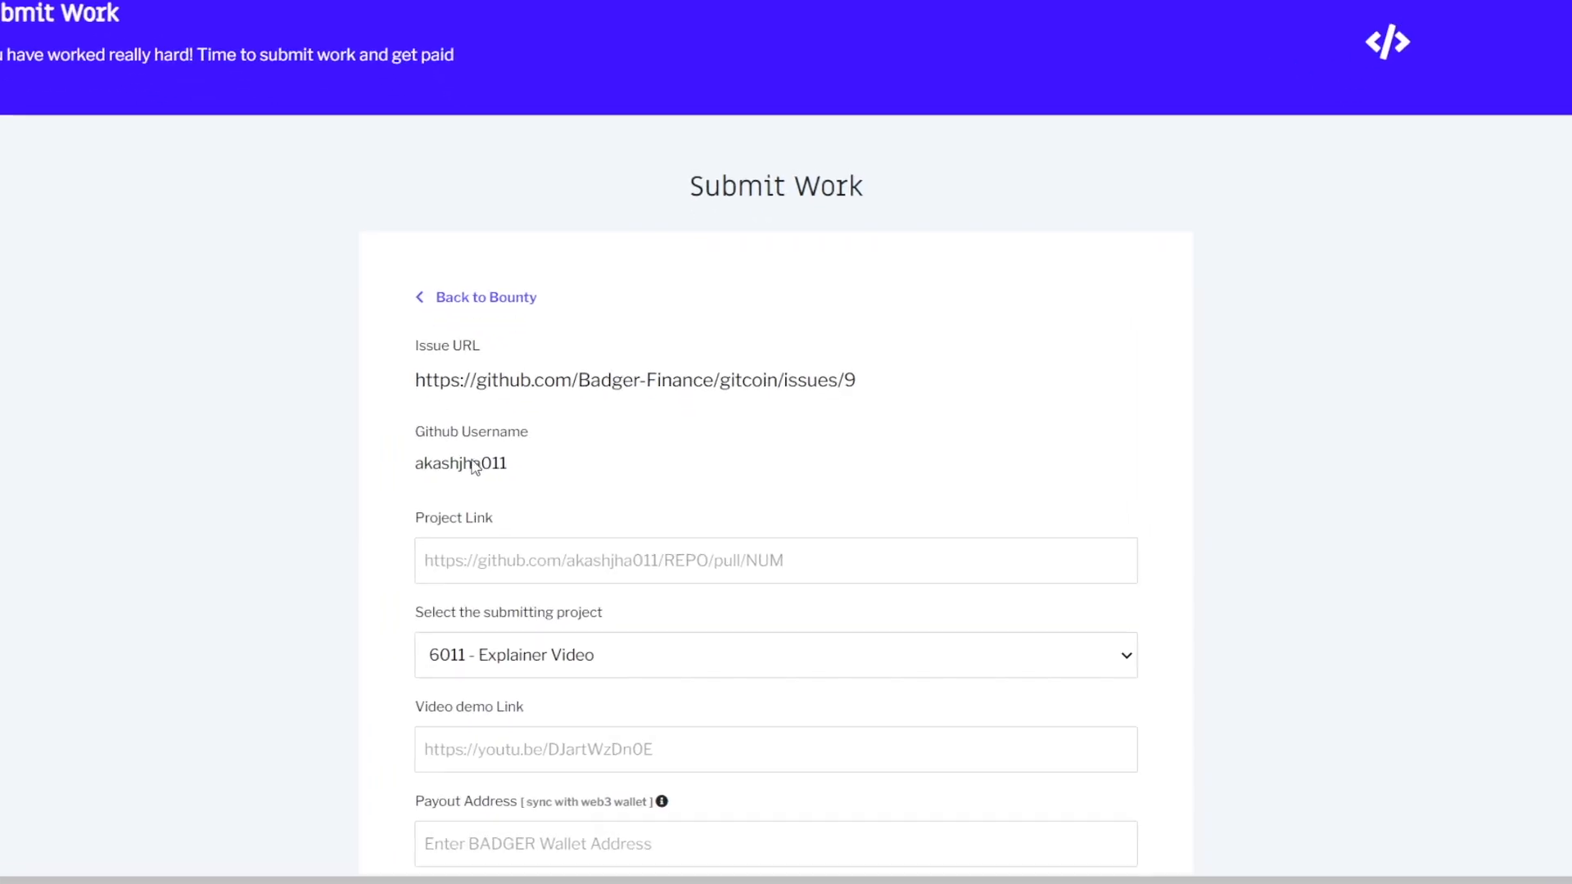
- Paste the Gitcoin-Tutorial-Alternative repo URL as Project Link and fill the payout wallet address
left_click(569, 540)
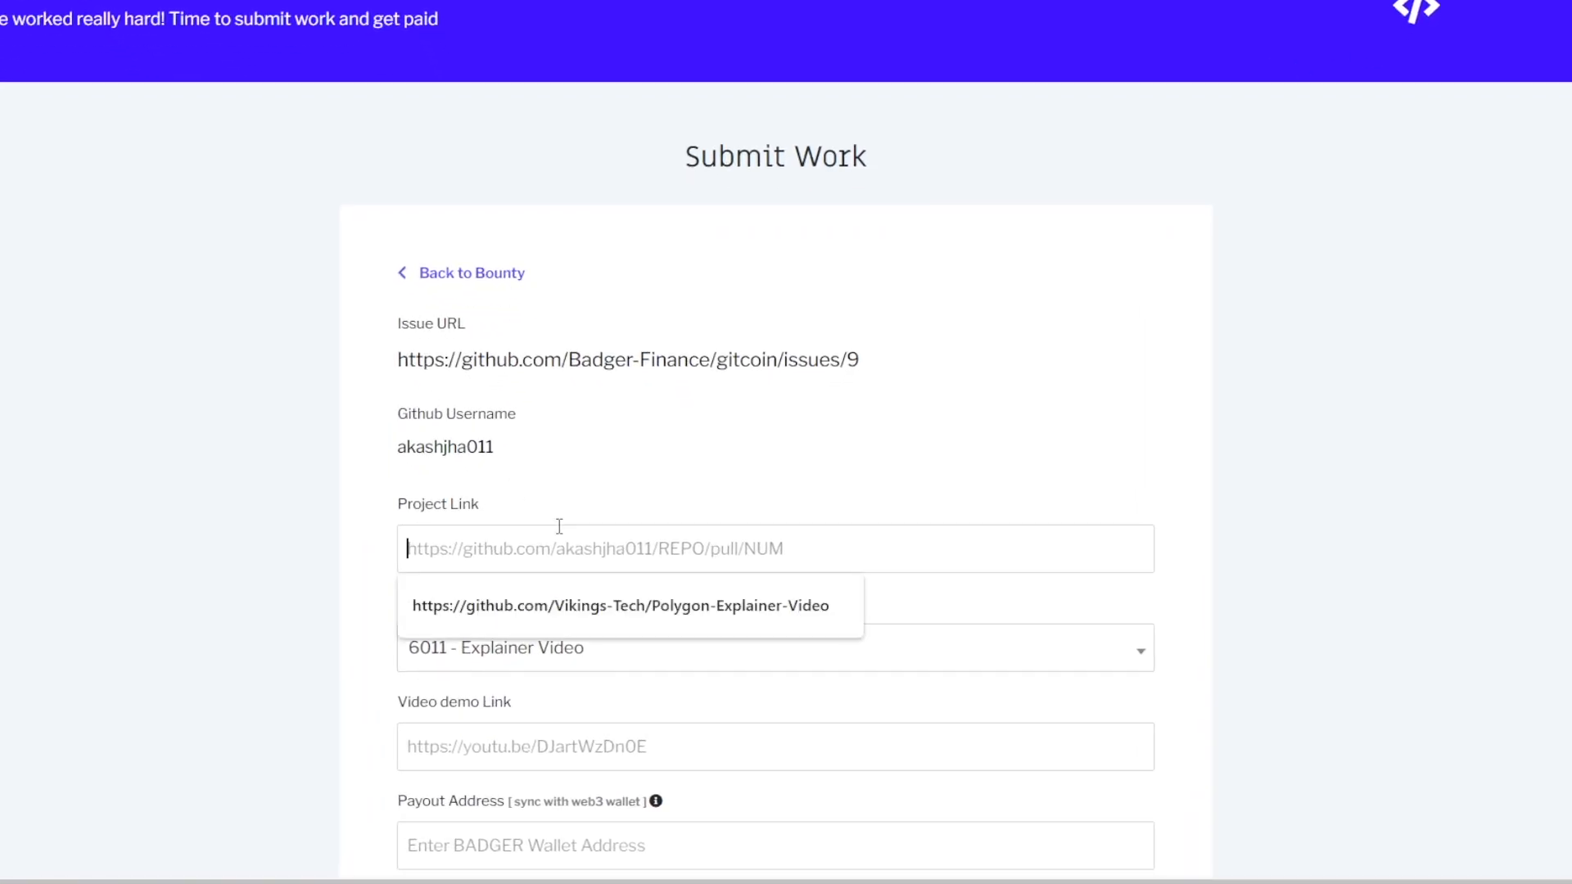
type("https://github.com/VikingsTech/Gitcoin-Tutorial-Alternative")
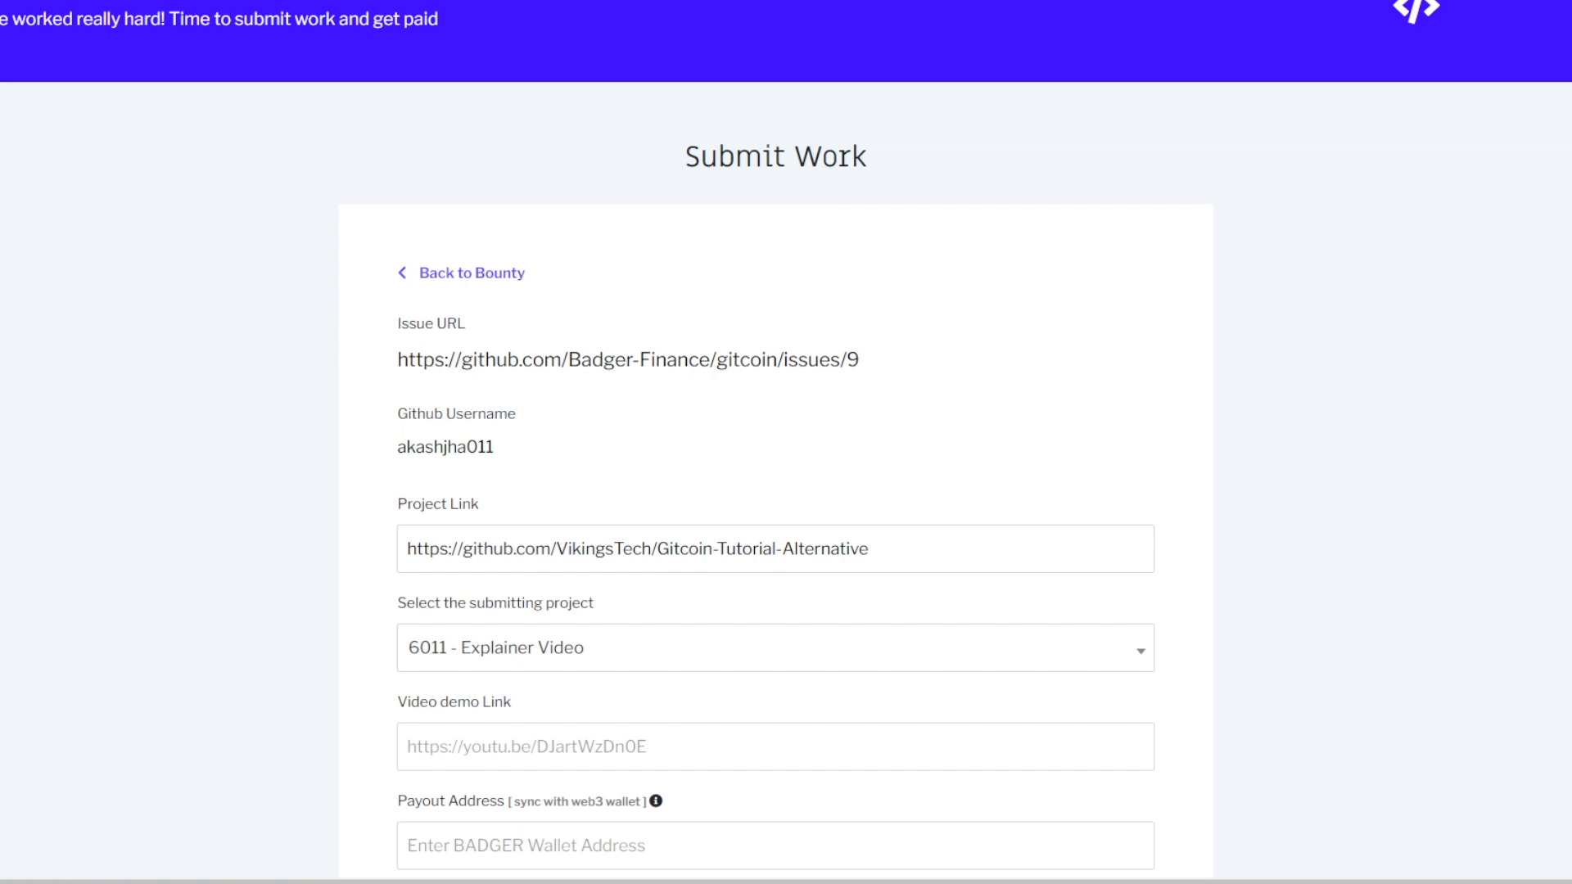
scroll(776, 442, "down", 3)
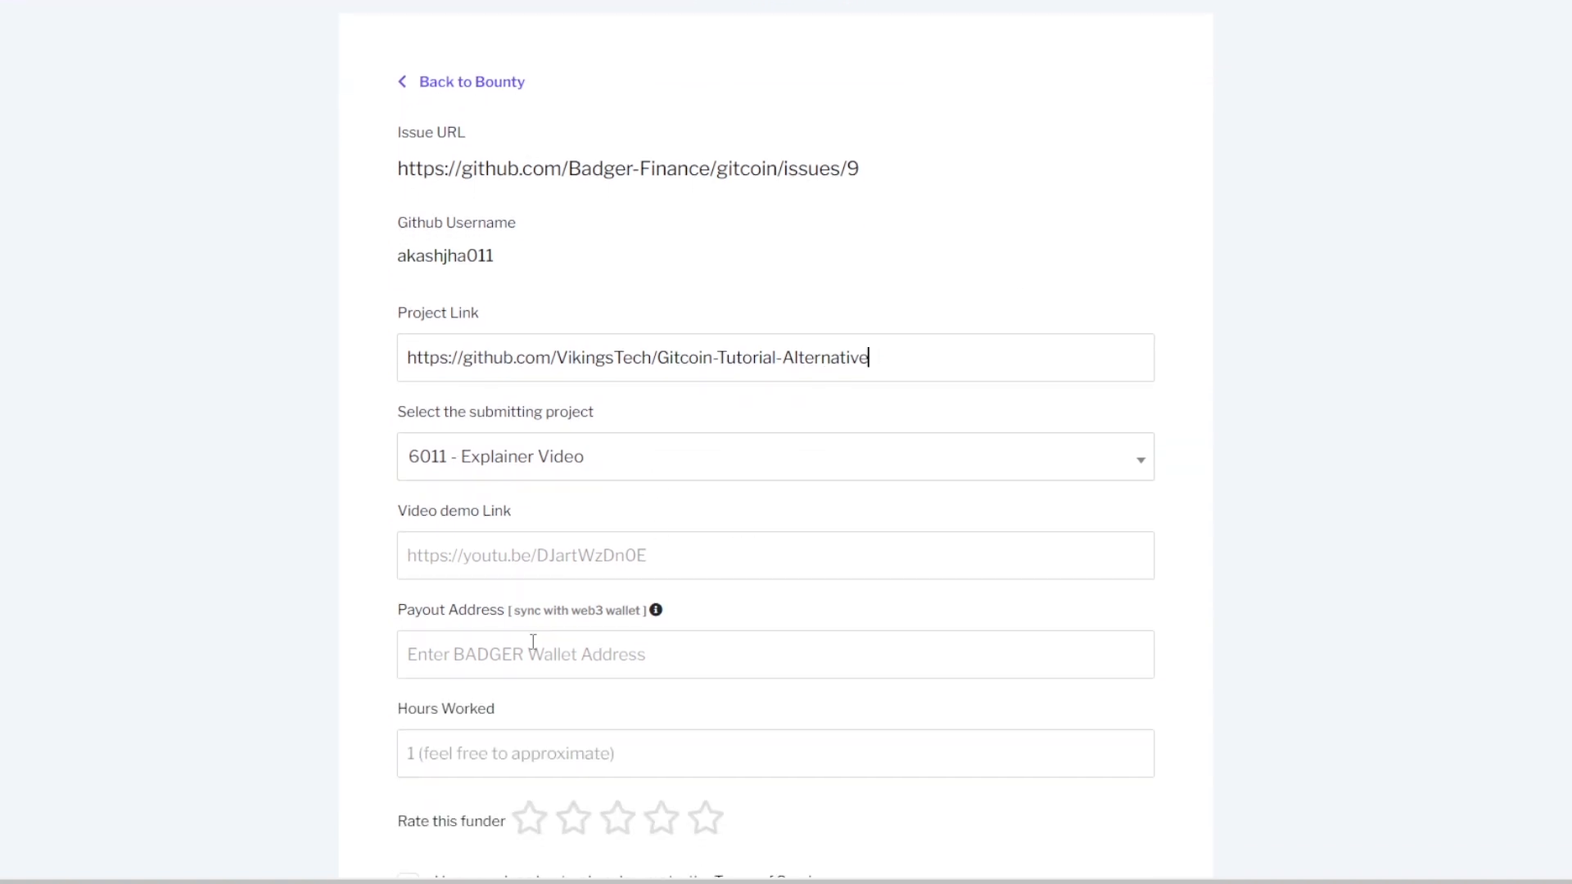
left_click(533, 641)
key("ctrl+v")
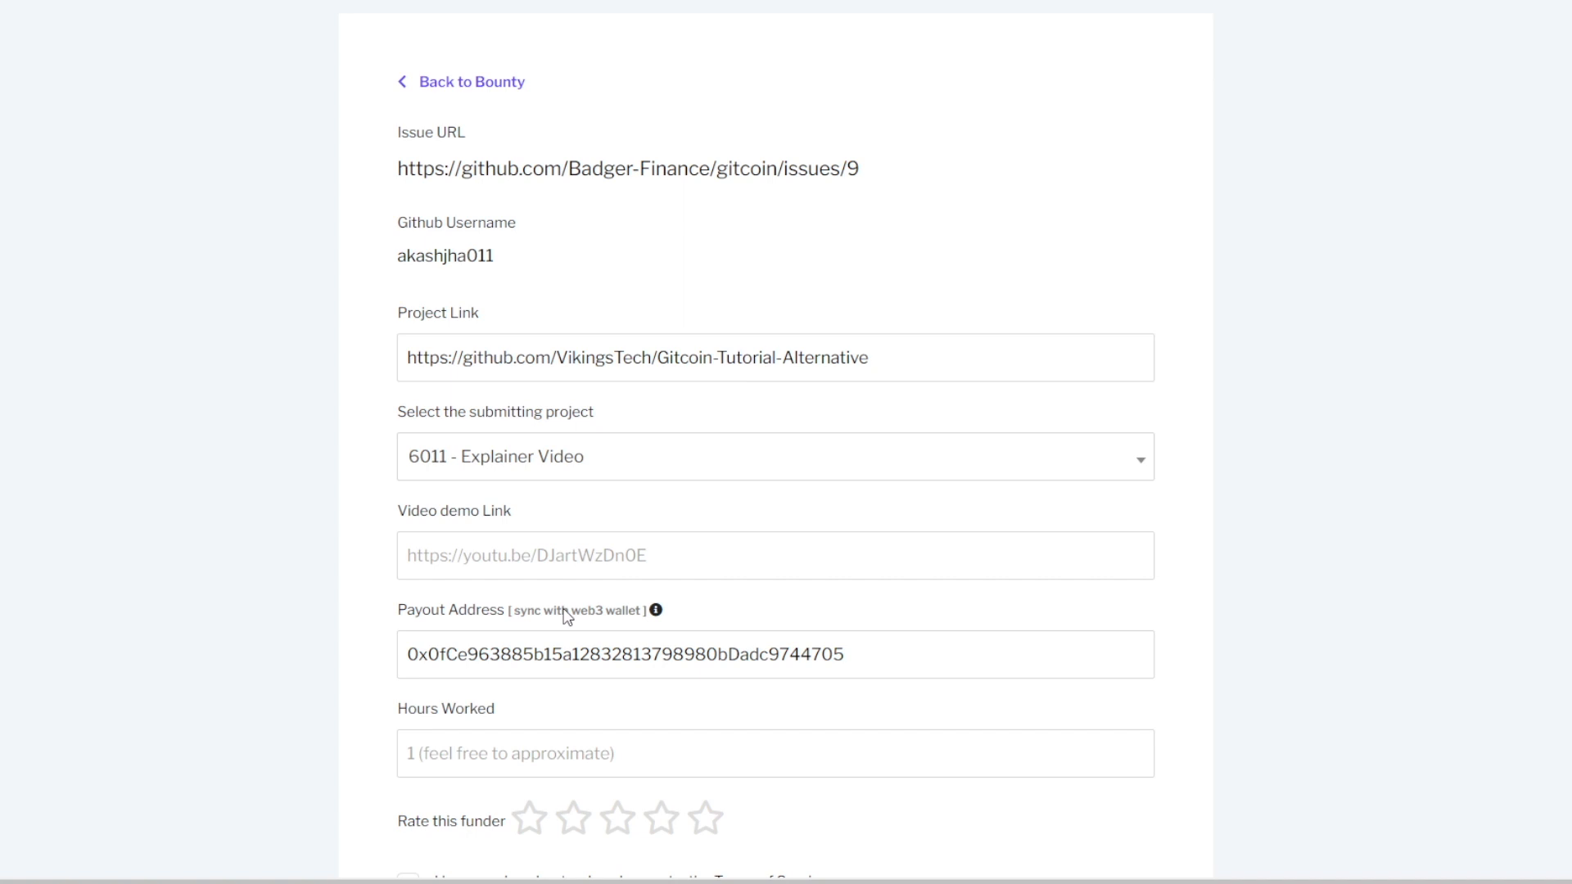
- Enter 8 hours worked, accept the Terms of Service and the blockchain notice
left_click(509, 741)
type("8")
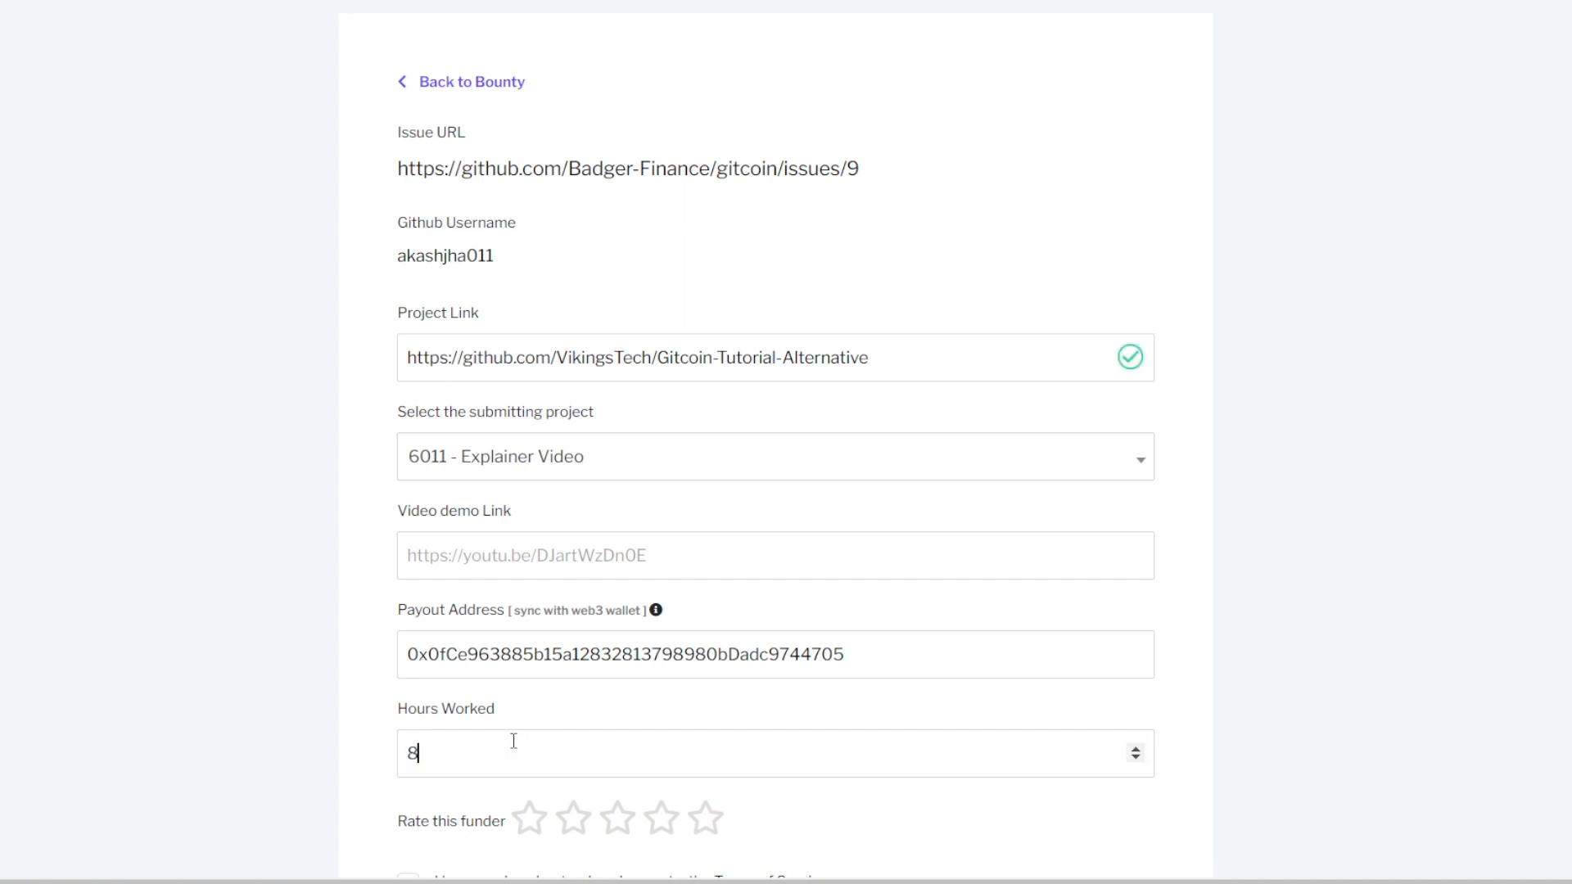
scroll(1081, 639, "down", 4)
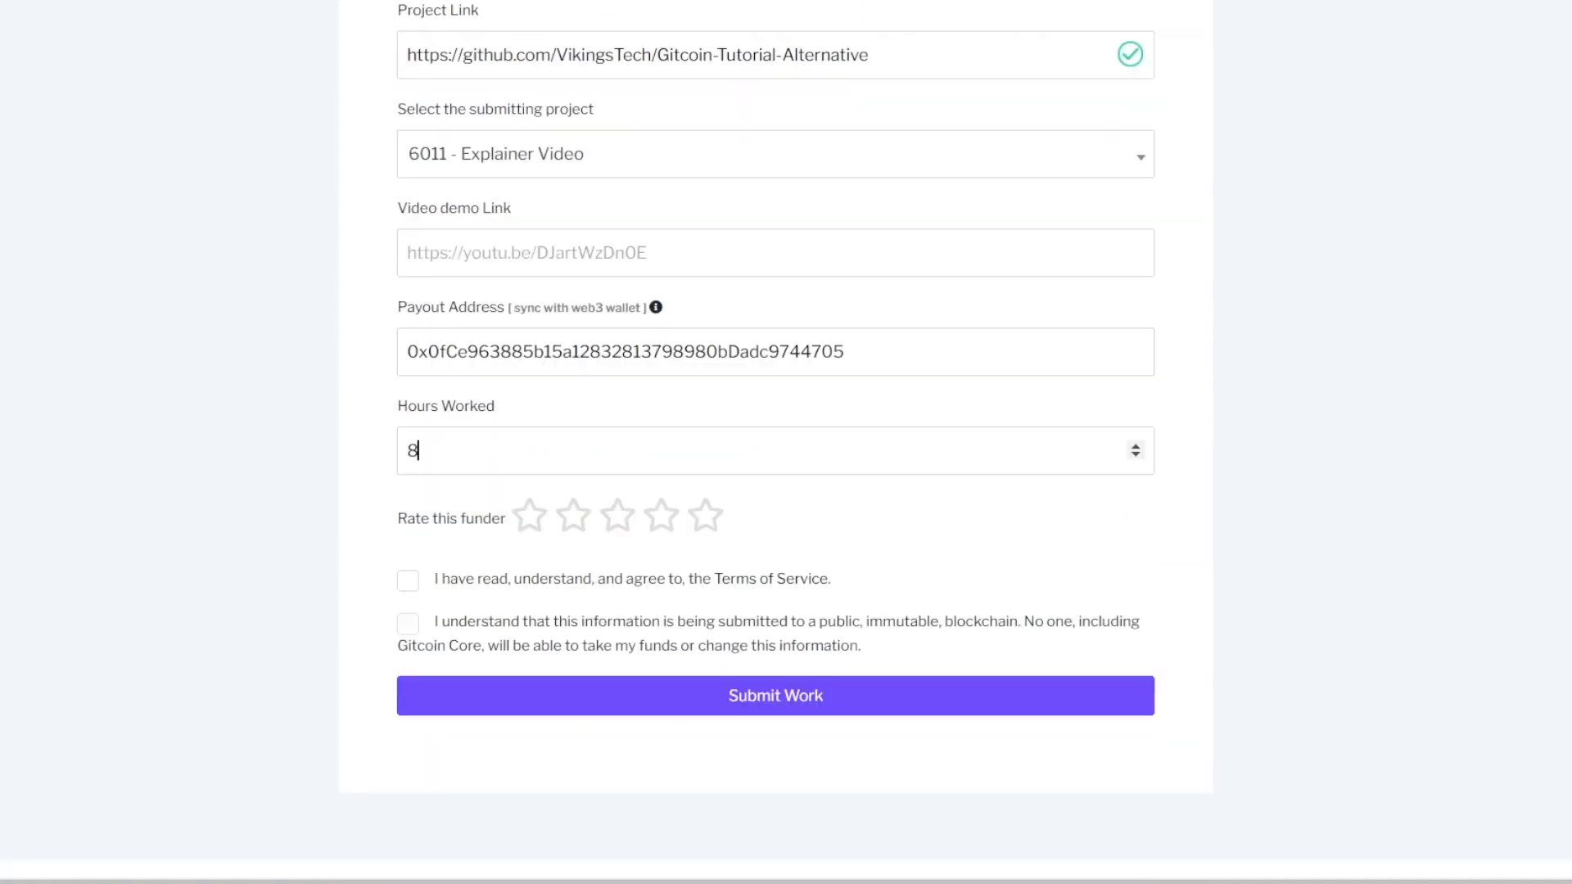
left_click(408, 564)
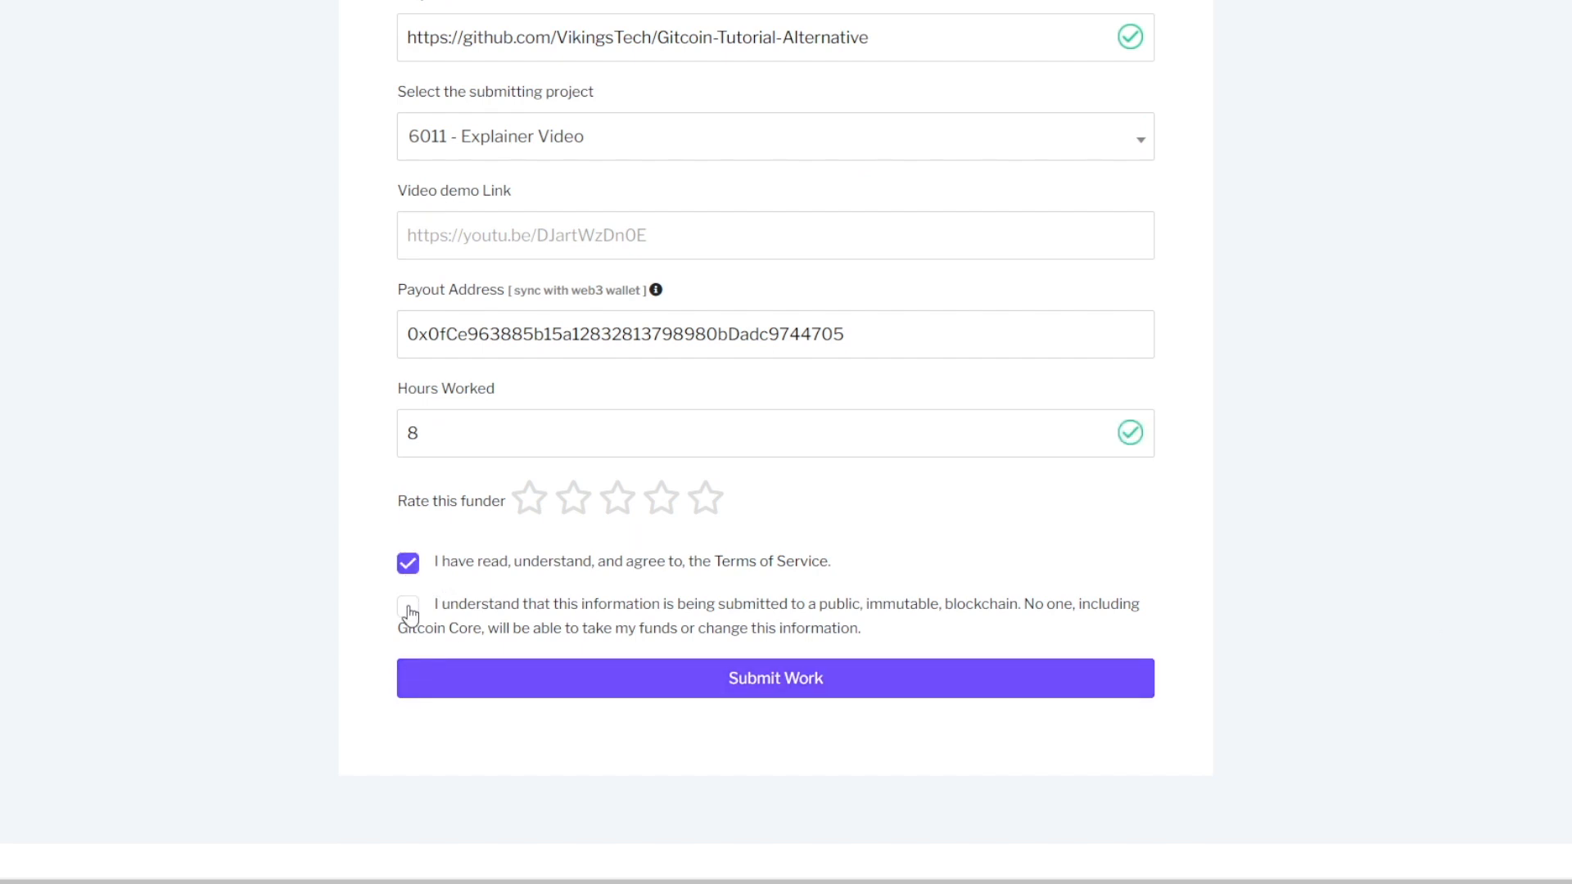
left_click(408, 607)
- Rate the funder five stars, submit the work, and scroll to the Submissions list
left_click(706, 501)
left_click(755, 676)
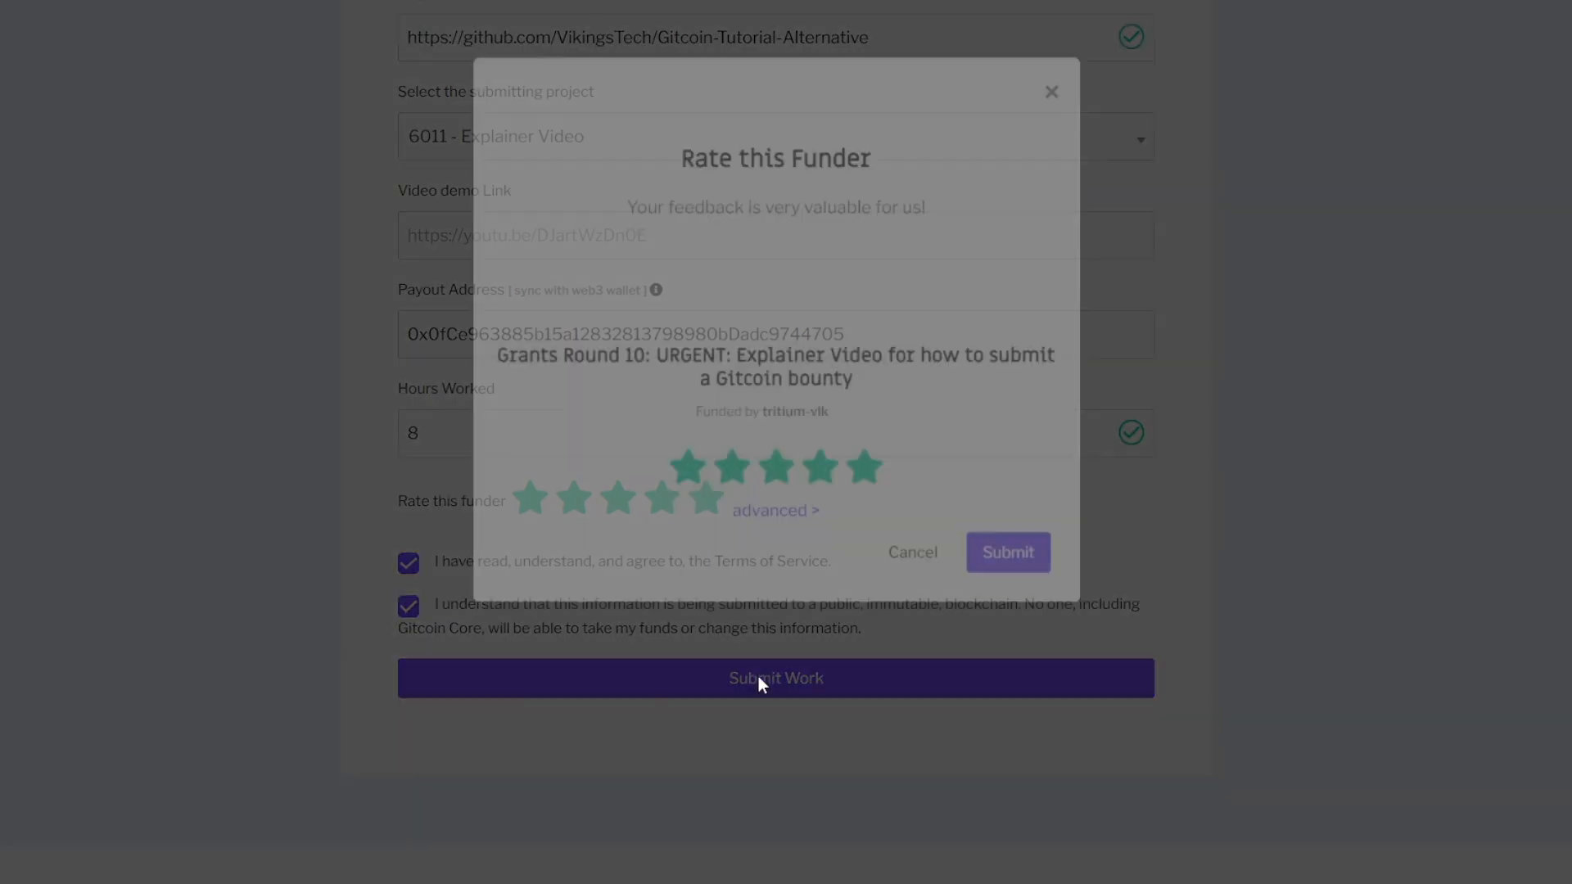
left_click(1053, 131)
left_click(733, 684)
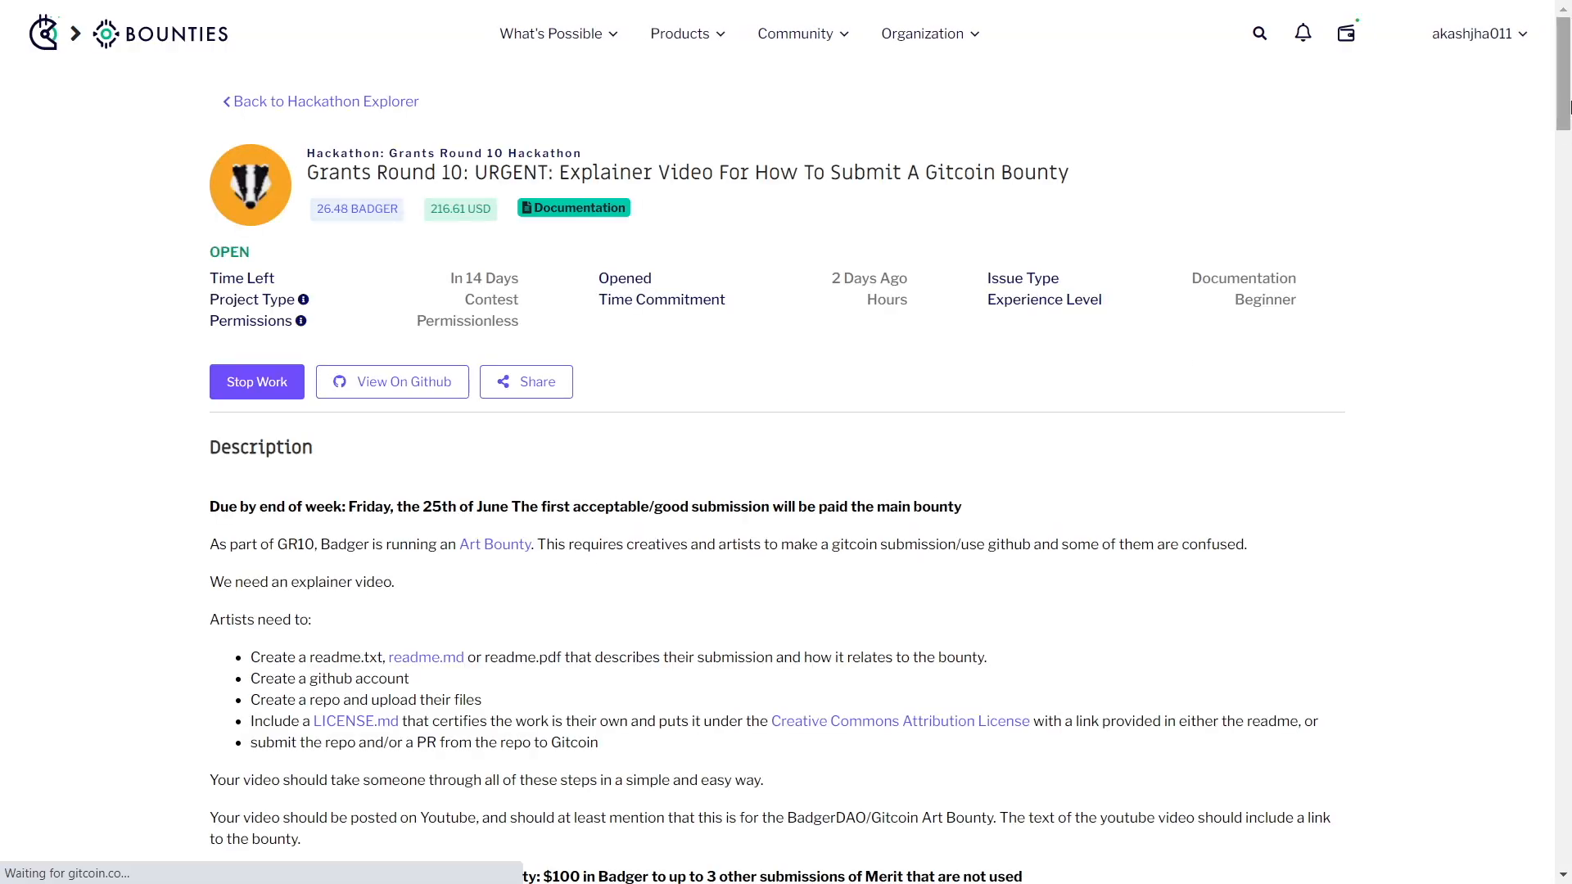
left_click_drag(1564, 109, 1570, 223)
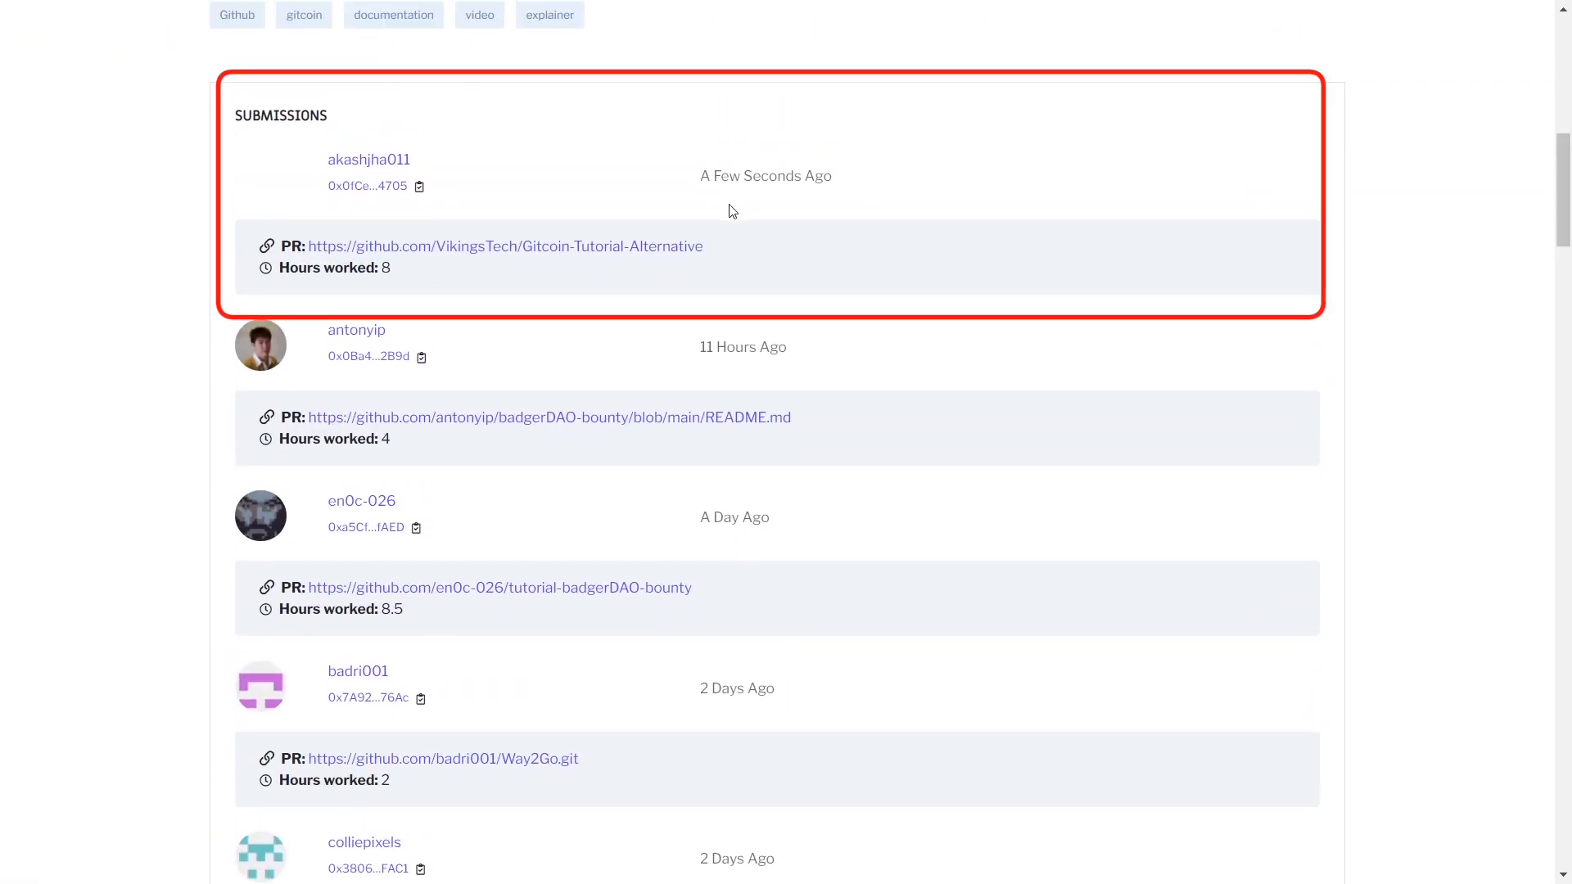